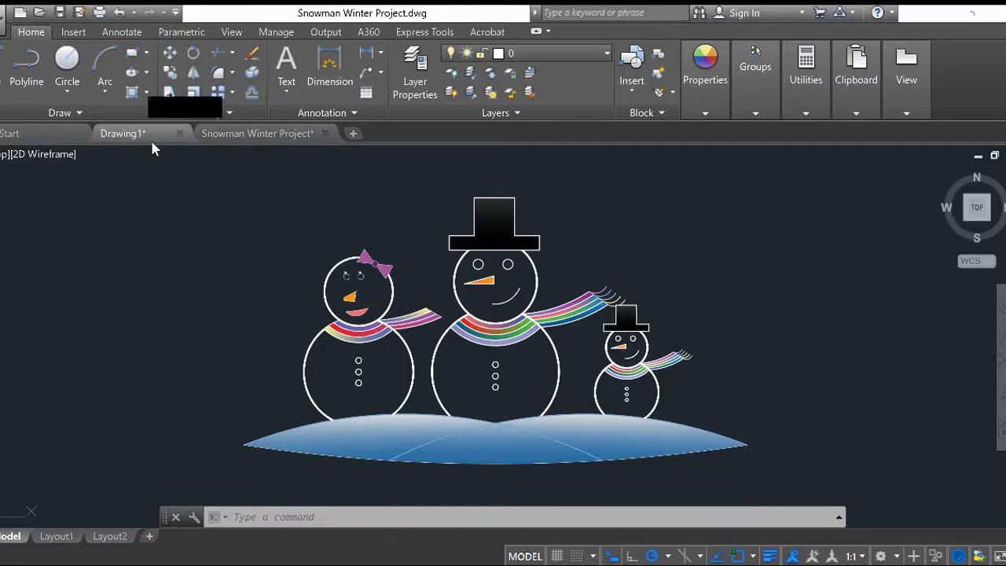
Switch to the Drawing1 tab showing the finished snowman with hat, scarf and arms
click(151, 147)
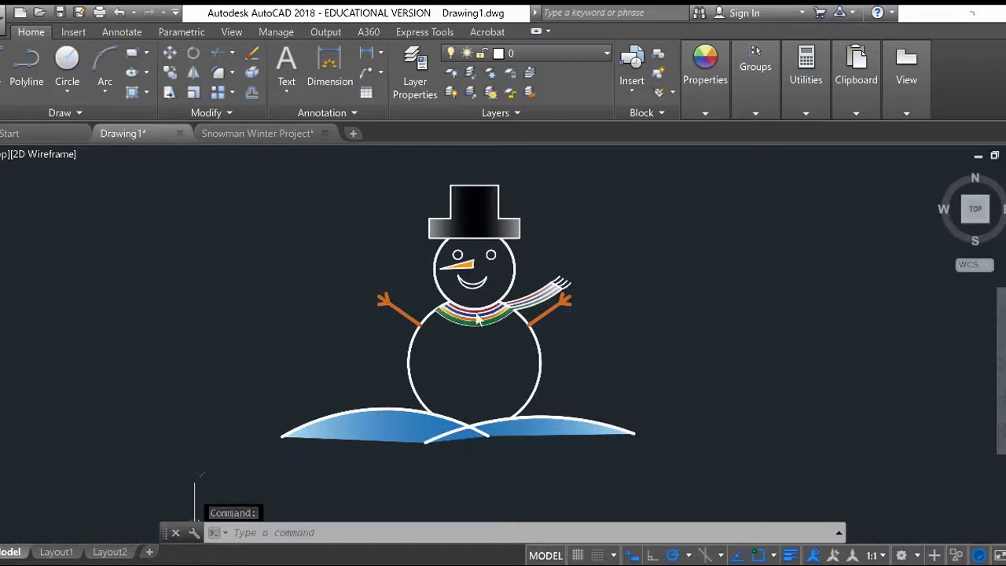
Create a new blank drawing, Drawing2, from the Start tab
click(45, 135)
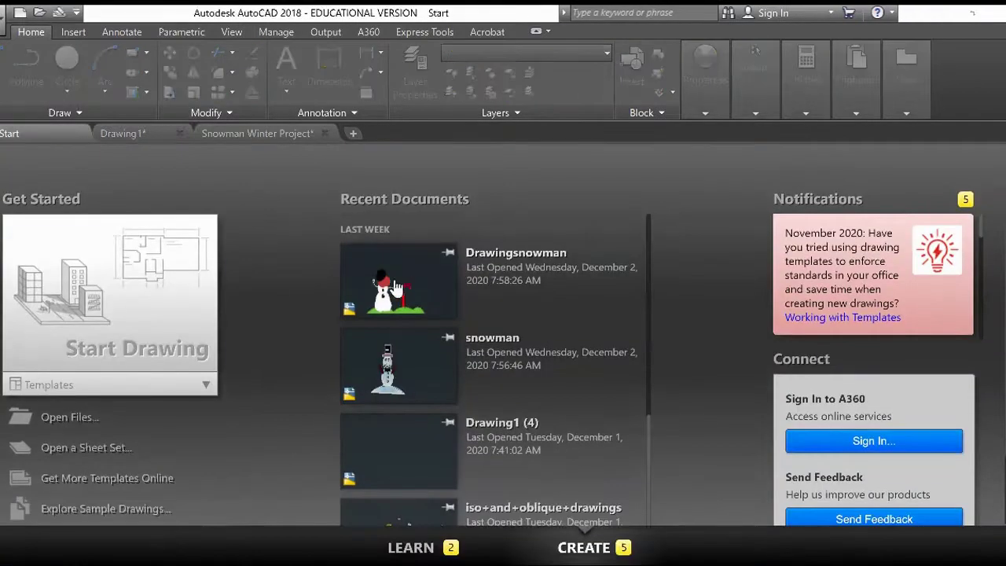
click(113, 291)
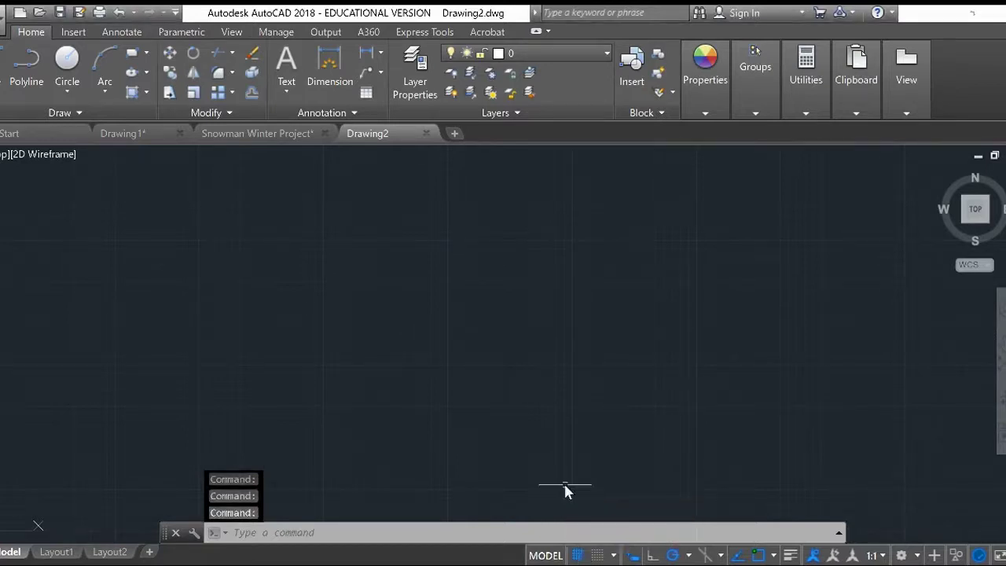
Turn off the grid and draw the body circle with radius 5
click(578, 555)
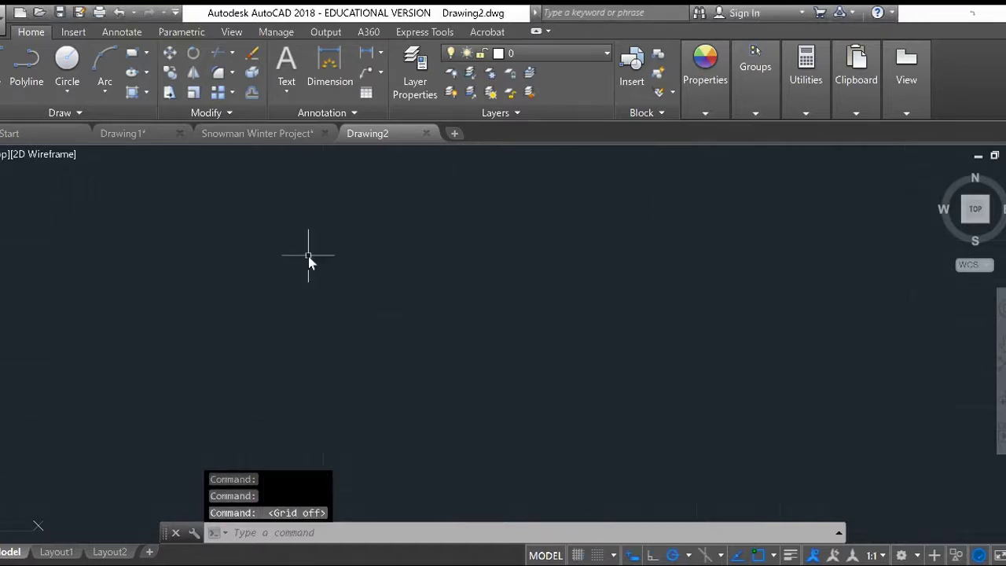
click(67, 62)
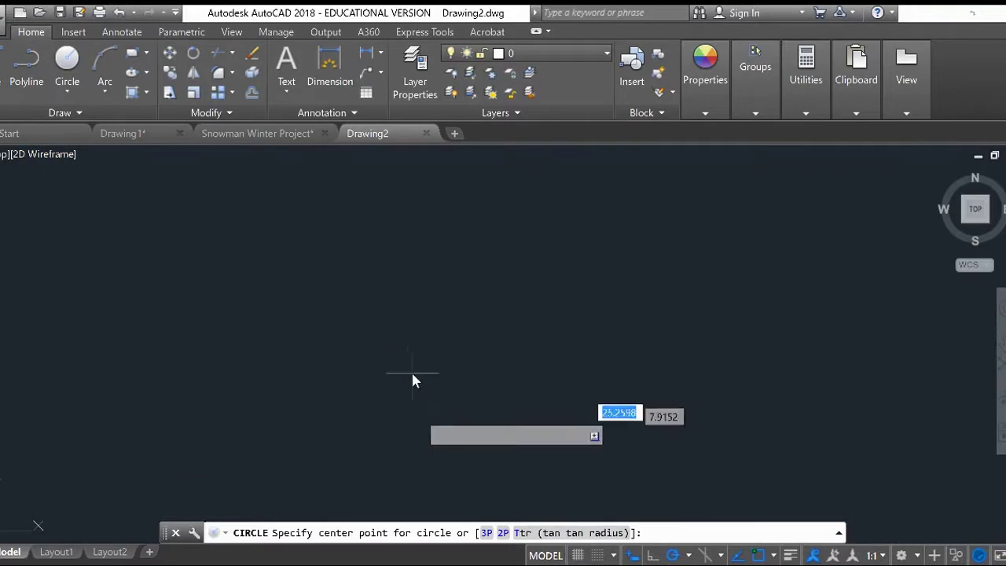
click(442, 413)
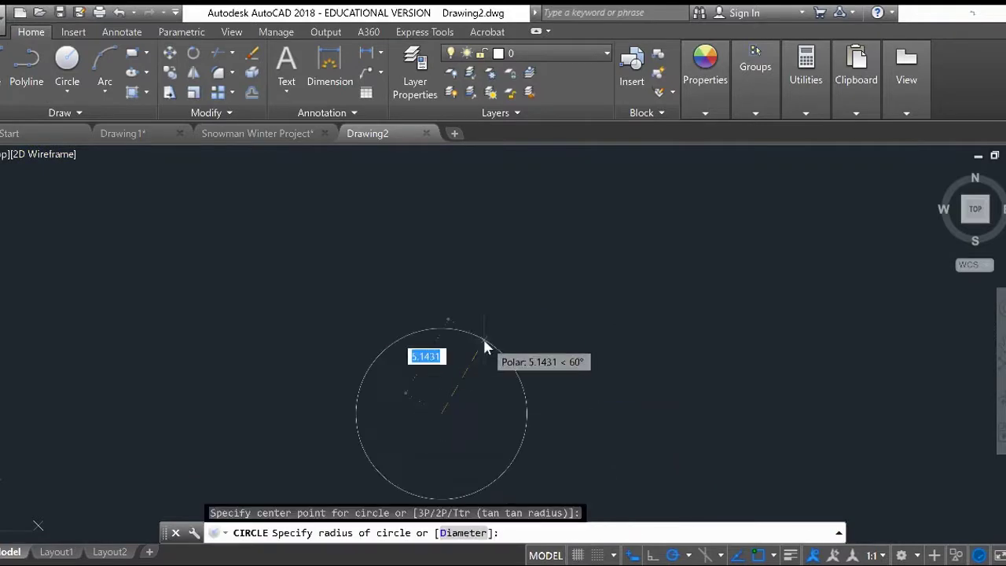
text(5)
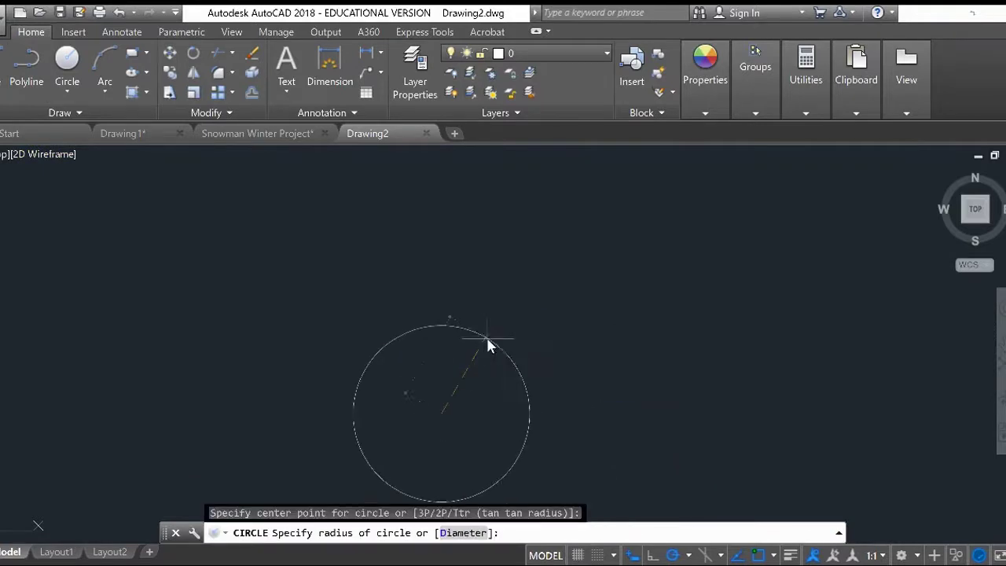
key(Return)
mouse_move(549, 260)
middle_down()
mouse_move(527, 239)
mouse_move(540, 218)
middle_up()
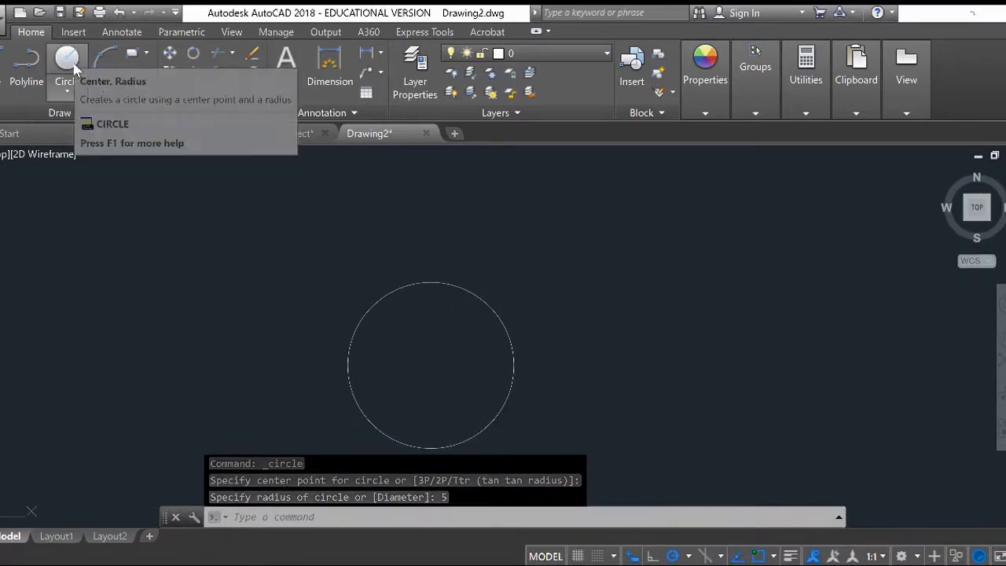
Draw a smaller head circle overlapping the top of the body circle
click(69, 67)
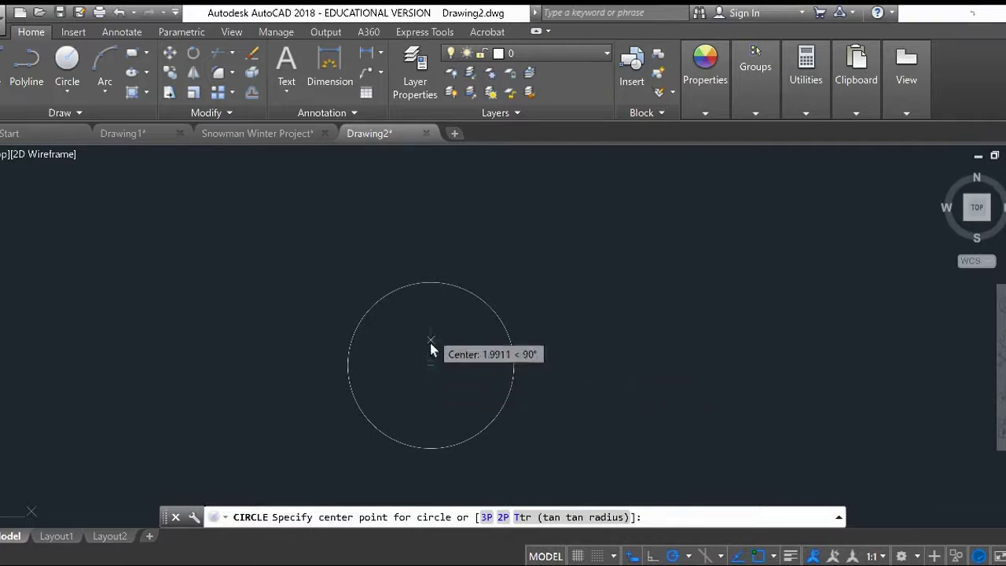
click(430, 256)
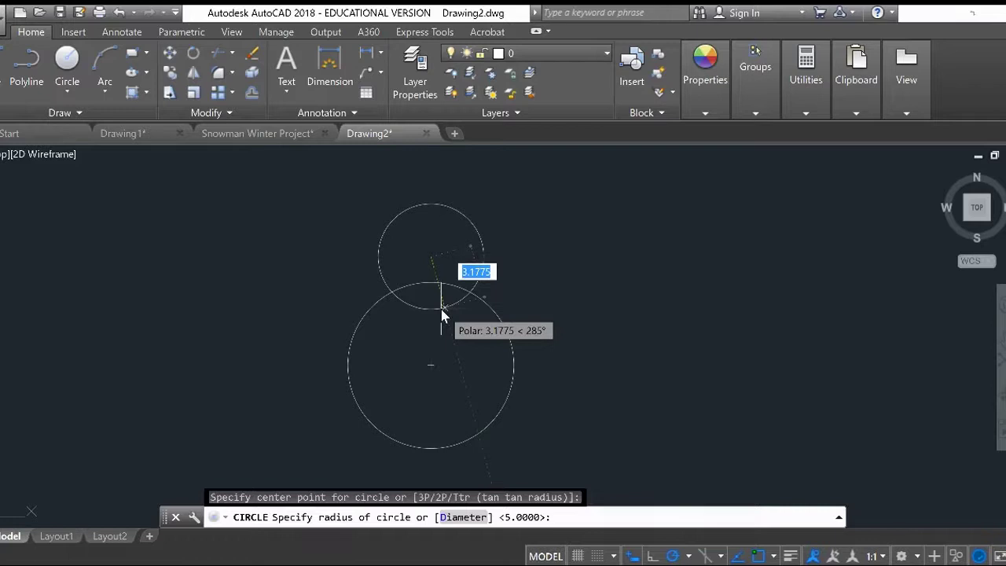
click(441, 309)
text(t)
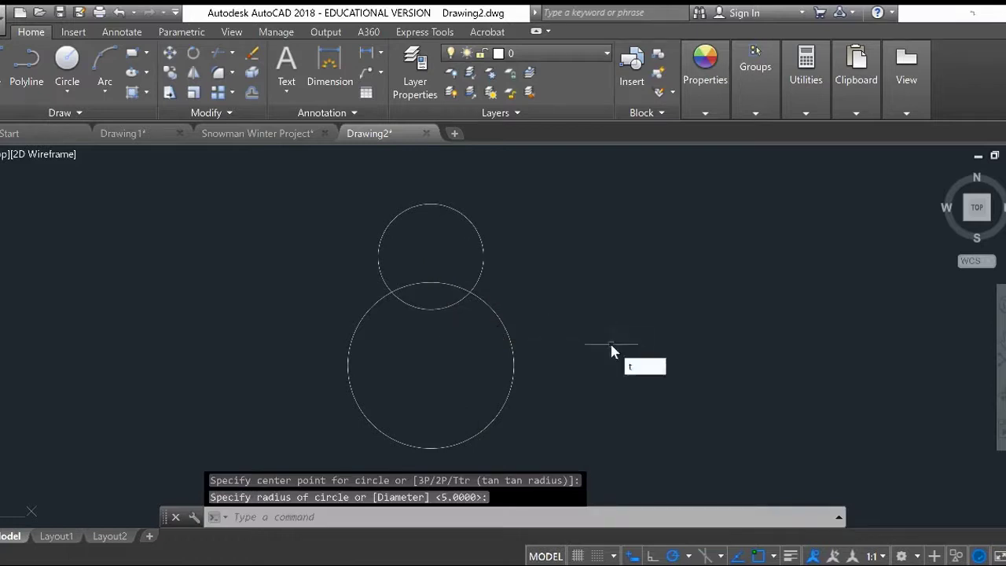
text(rim)
Trim away the body circle's arc lying inside the head circle
key(Return)
key(Return)
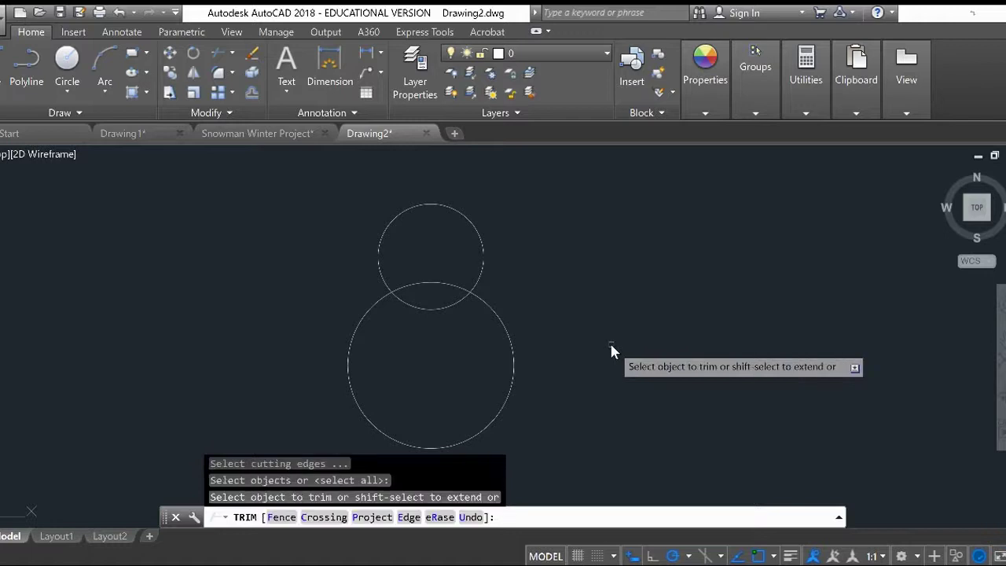
click(438, 285)
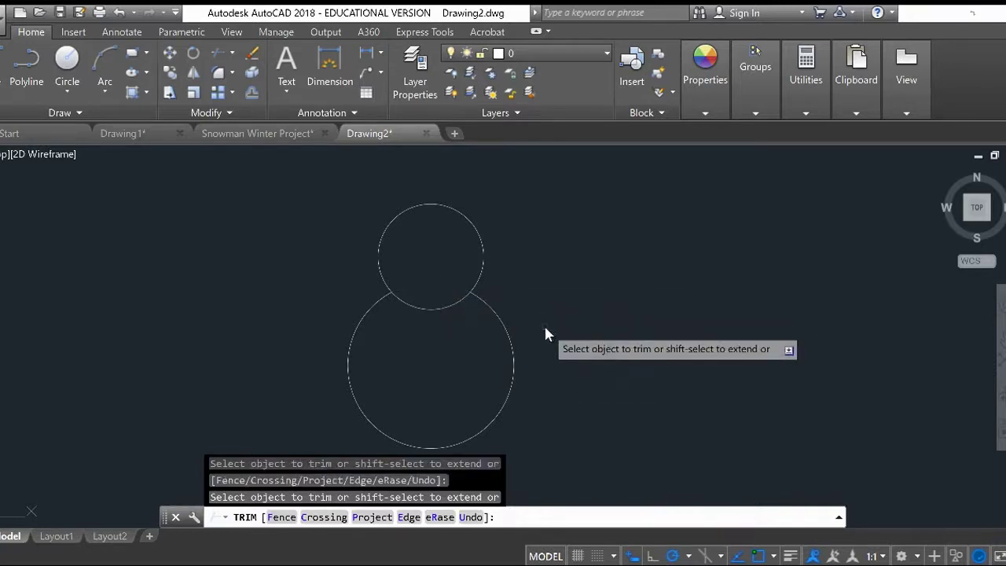
key(Escape)
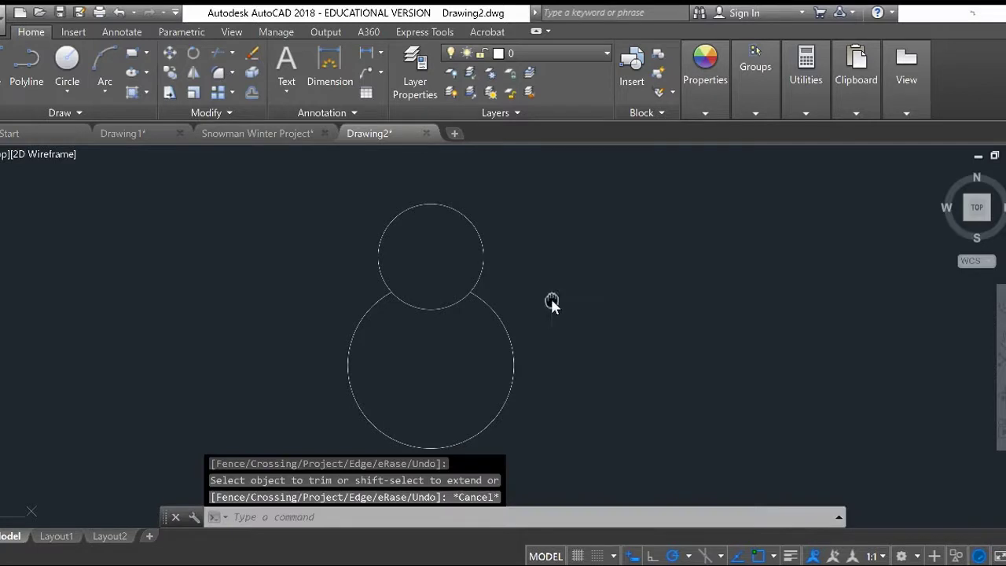
middle_drag(550, 298, 565, 304)
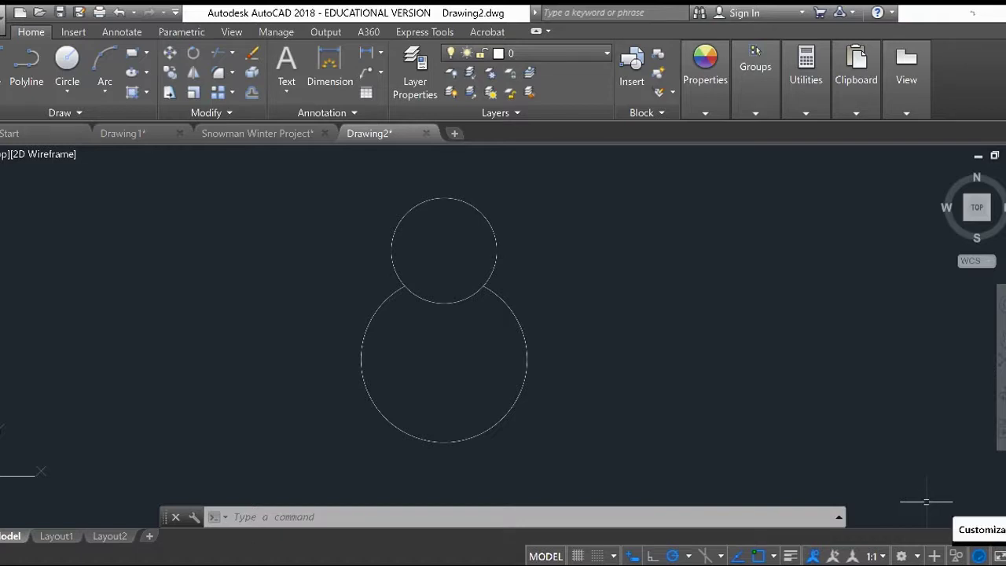
Add the LineWeight toggle to the status bar and turn lineweight display on
click(994, 556)
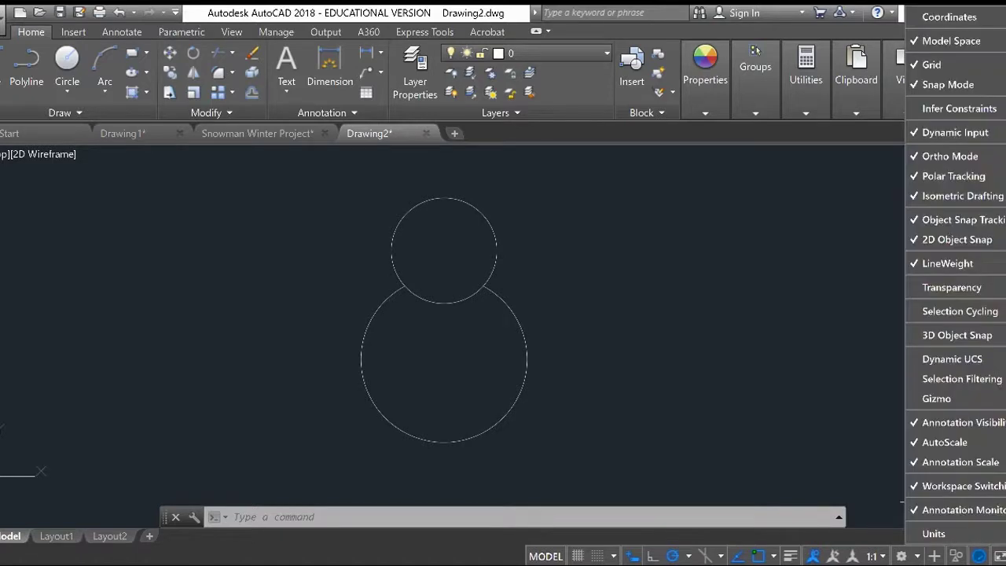
click(924, 265)
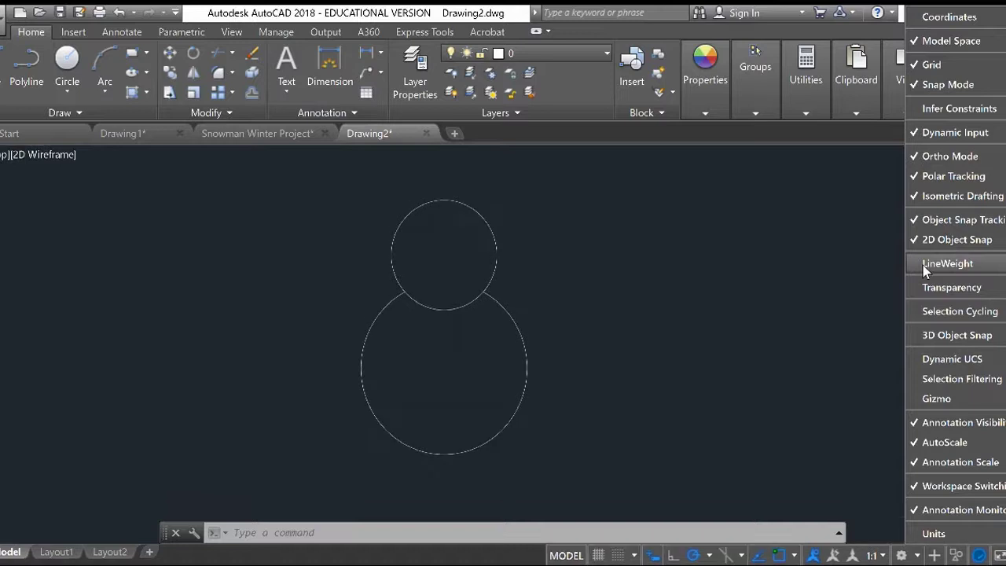
click(924, 265)
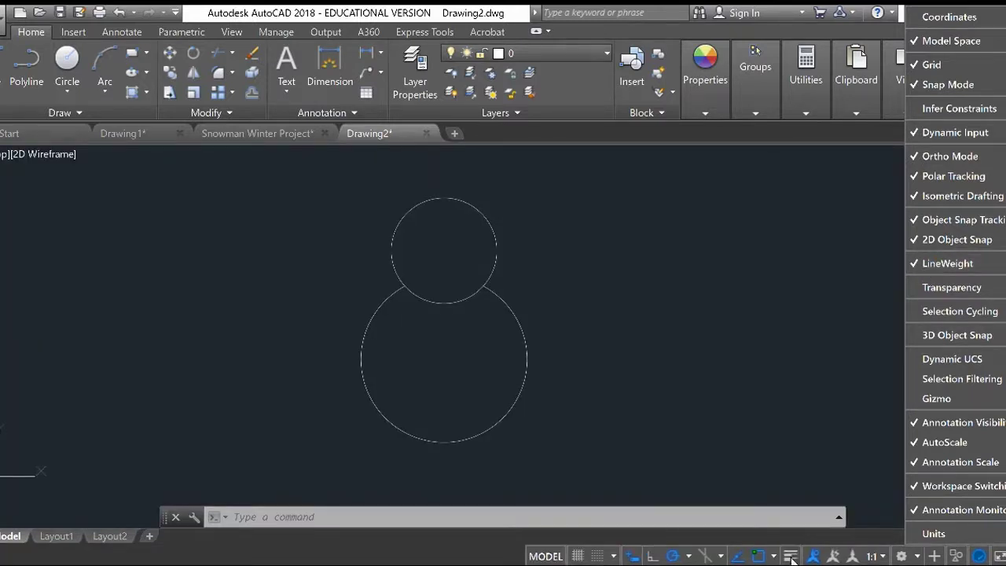
click(774, 433)
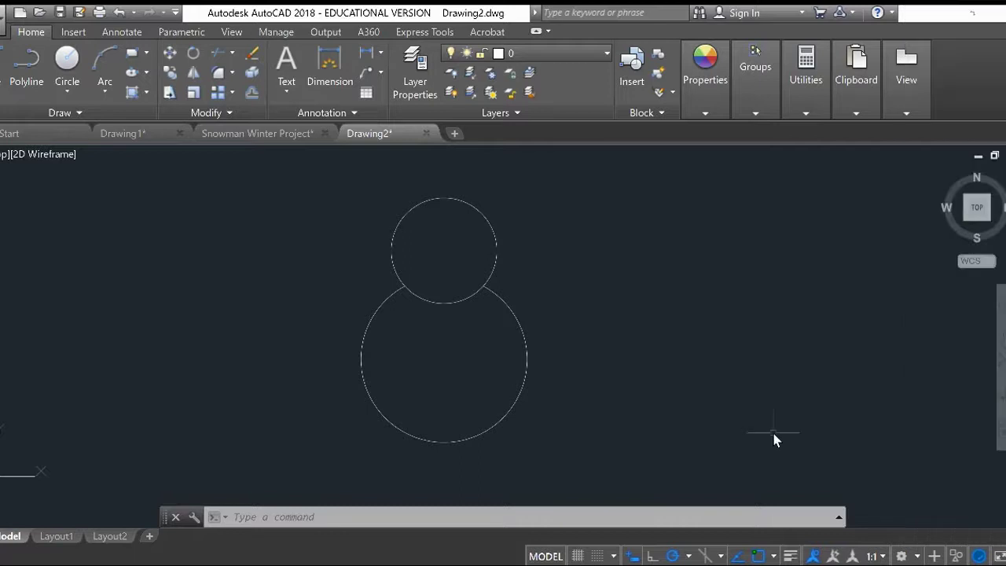
click(790, 557)
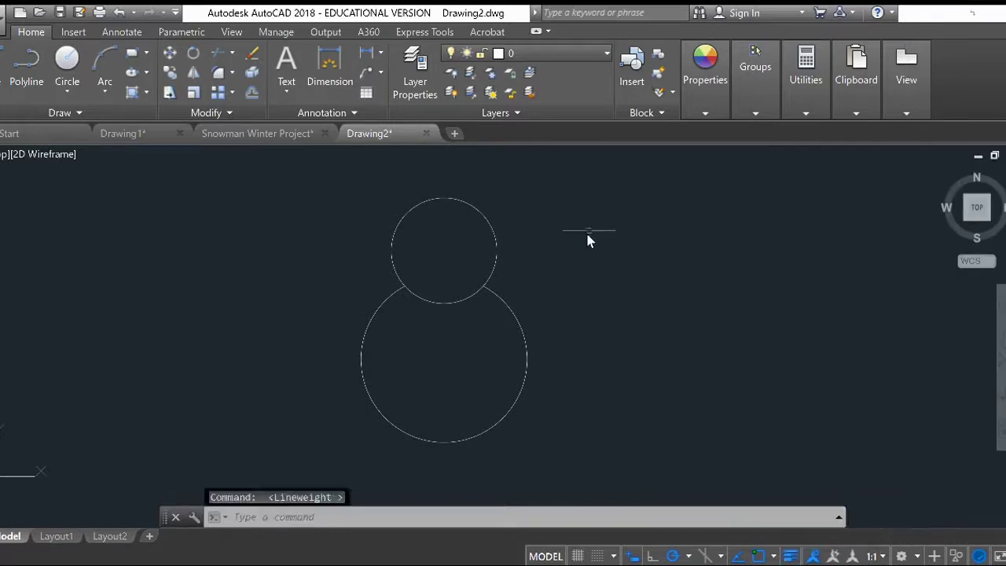
Set 1.00 mm as the current lineweight in the Properties panel
click(587, 183)
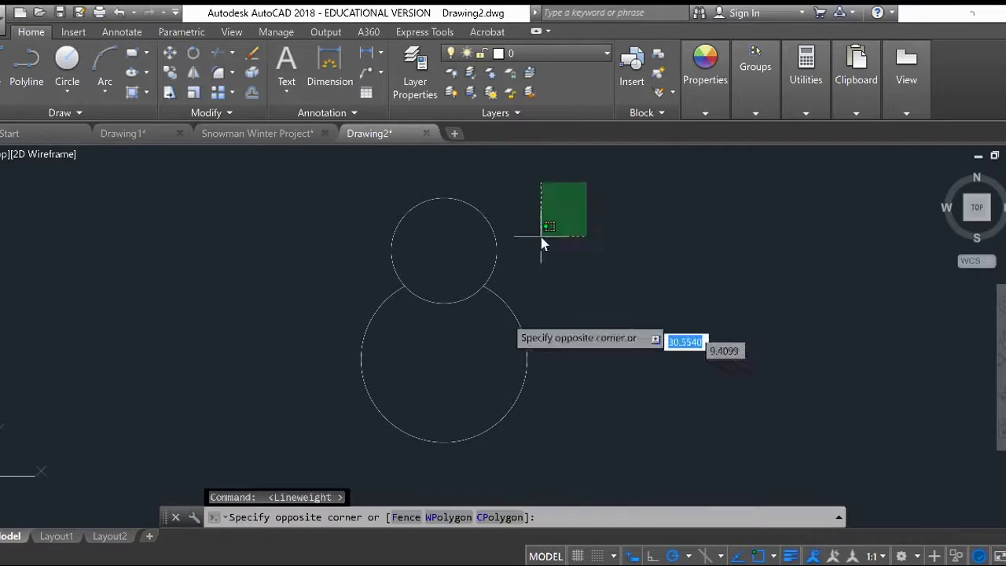
click(357, 470)
key(Escape)
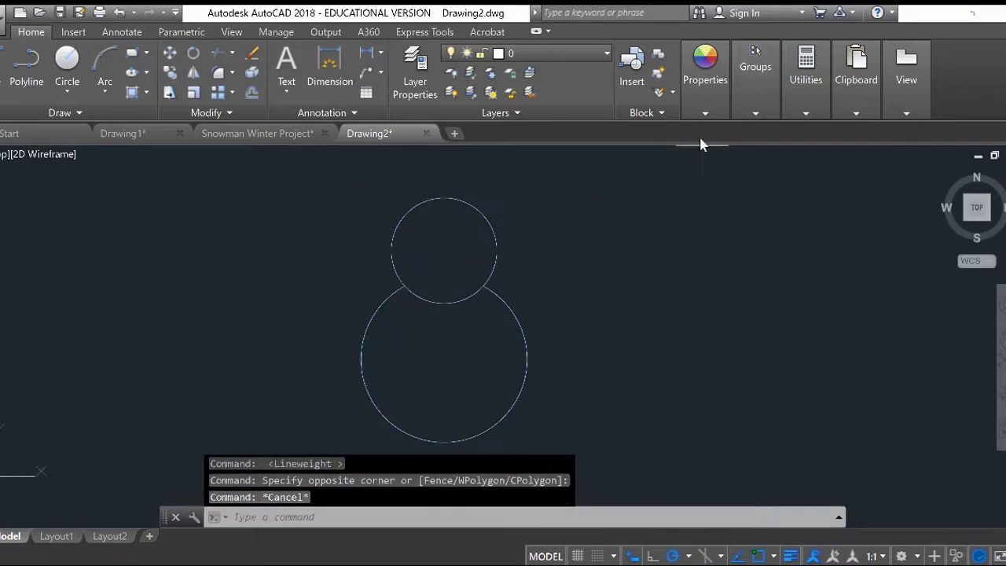
click(705, 114)
click(815, 153)
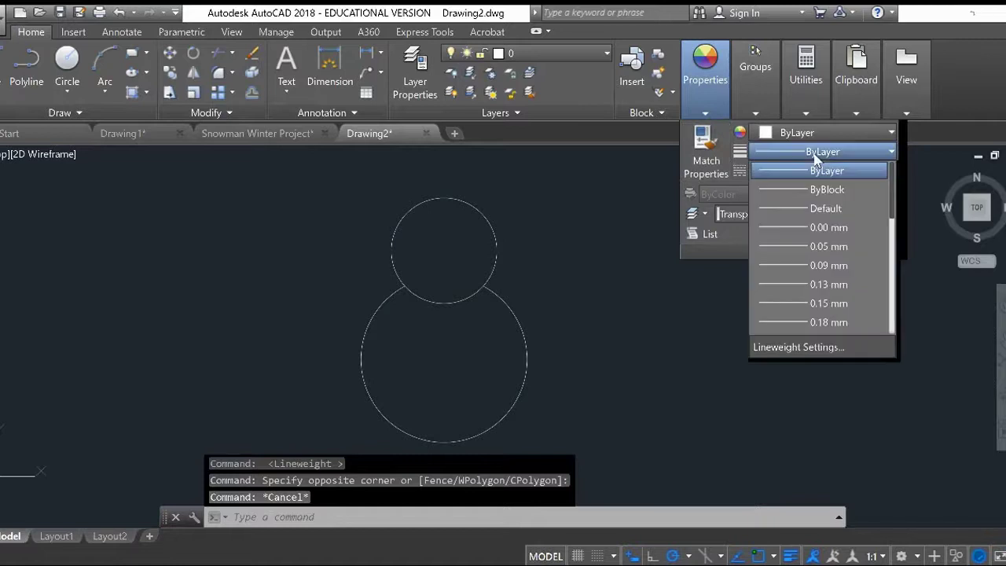
scroll(818, 228, down, 6)
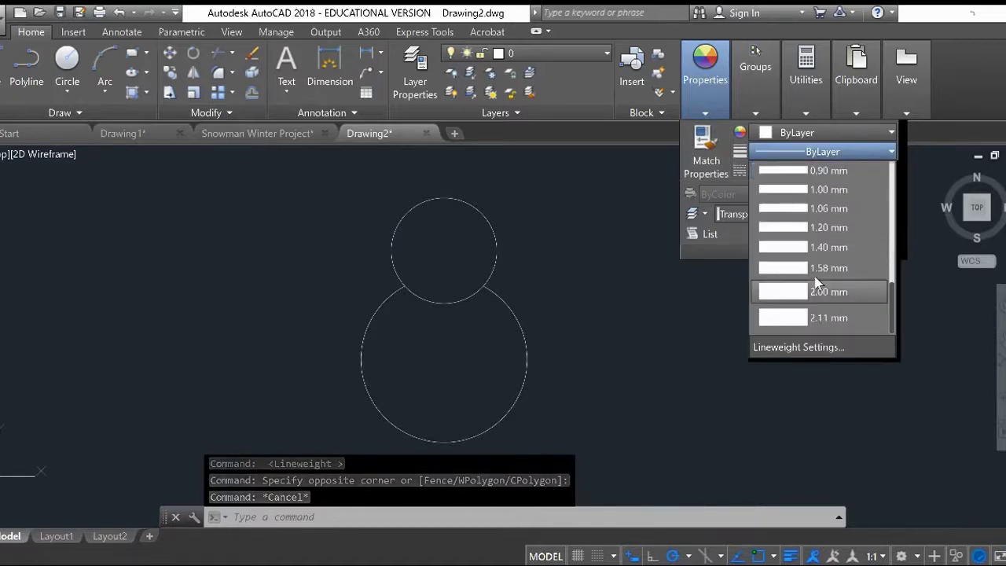
scroll(821, 267, up, 3)
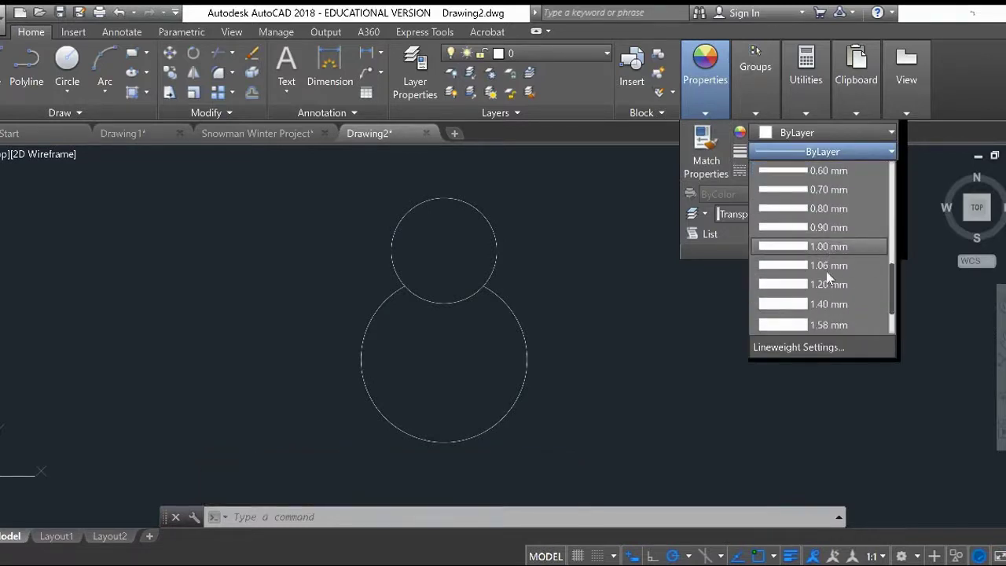
click(827, 245)
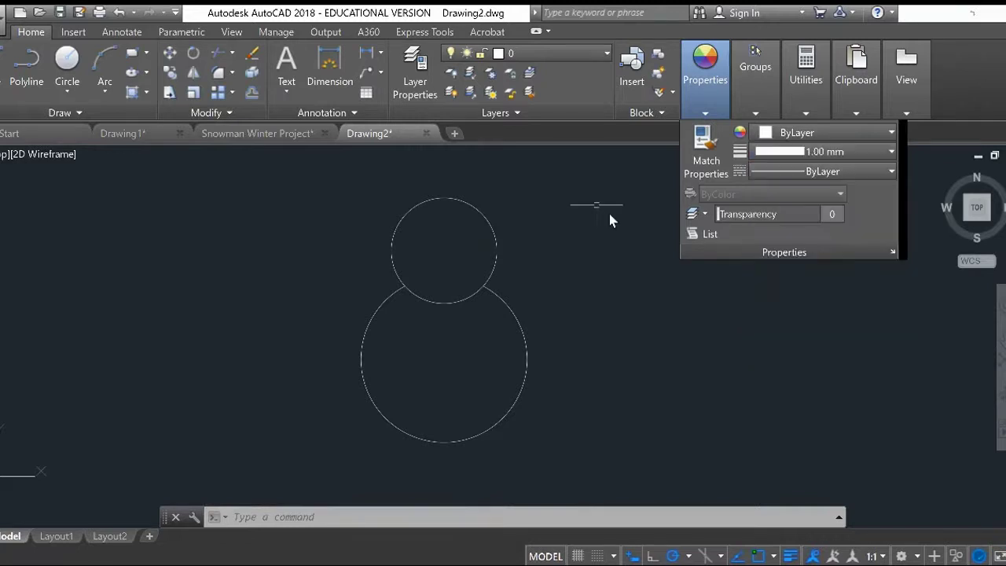
key(Escape)
key(Escape)
Give the selected body and head circles a 1.00 mm lineweight
click(567, 184)
click(372, 450)
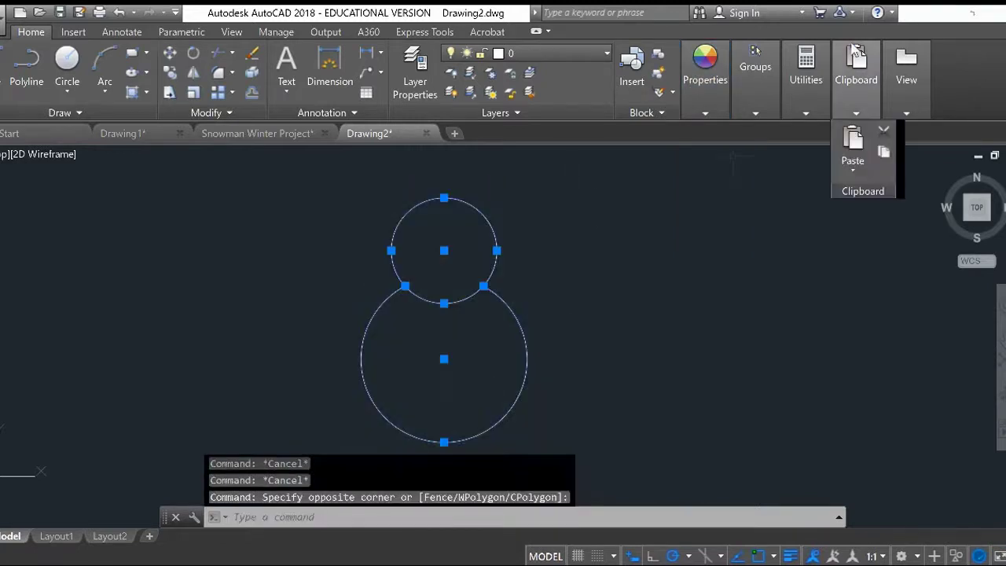
mouse_move(699, 98)
click(833, 152)
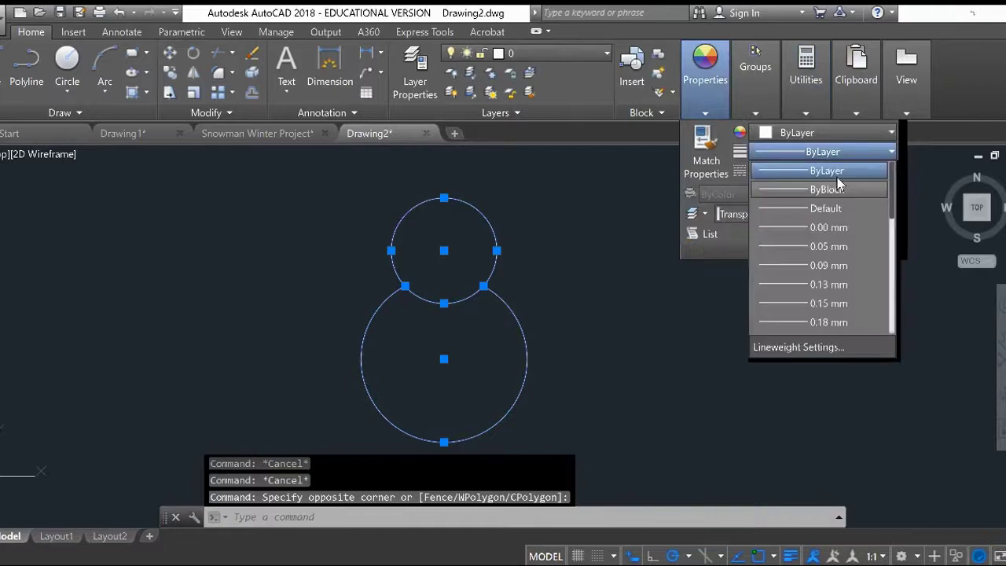
scroll(824, 270, down, 5)
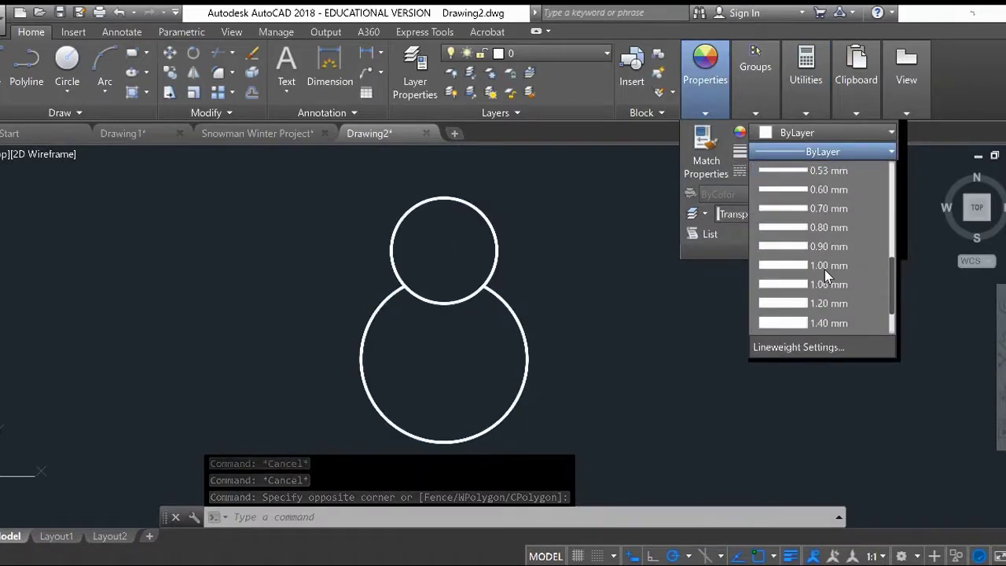
click(829, 266)
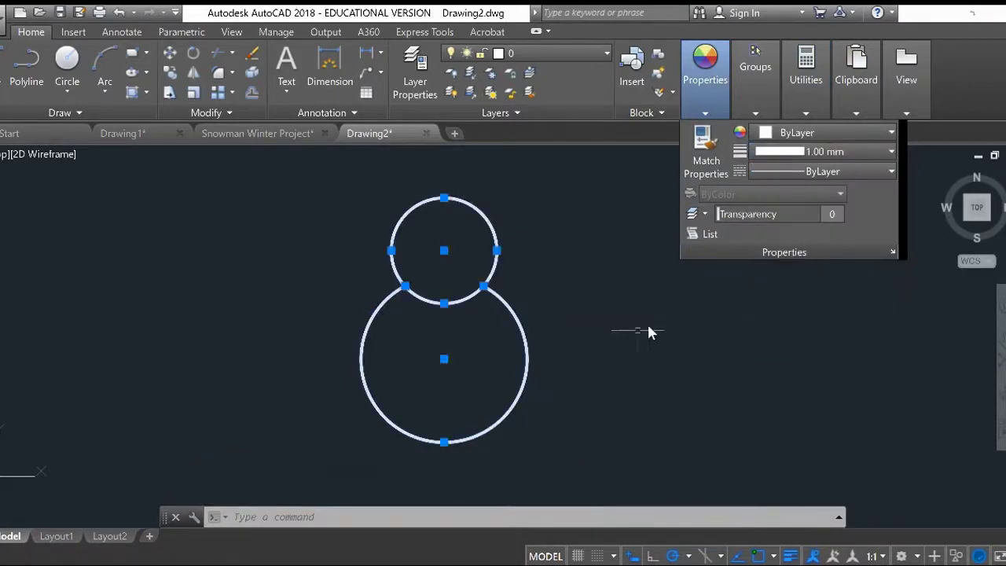
key(Escape)
key(Escape)
mouse_move(614, 312)
middle_down()
mouse_move(618, 328)
mouse_move(631, 322)
middle_up()
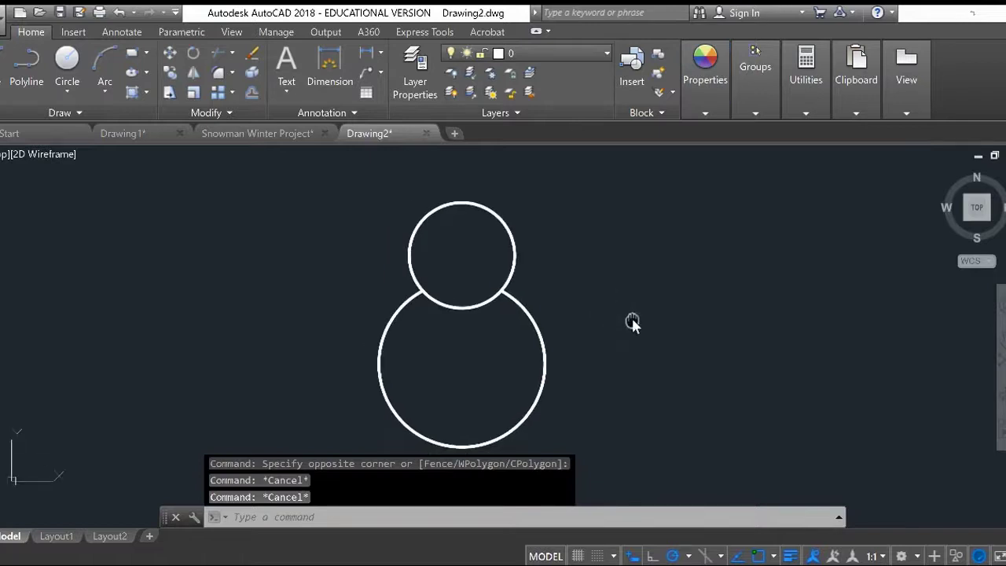
Draw a small eye circle in the upper part of the head
click(67, 63)
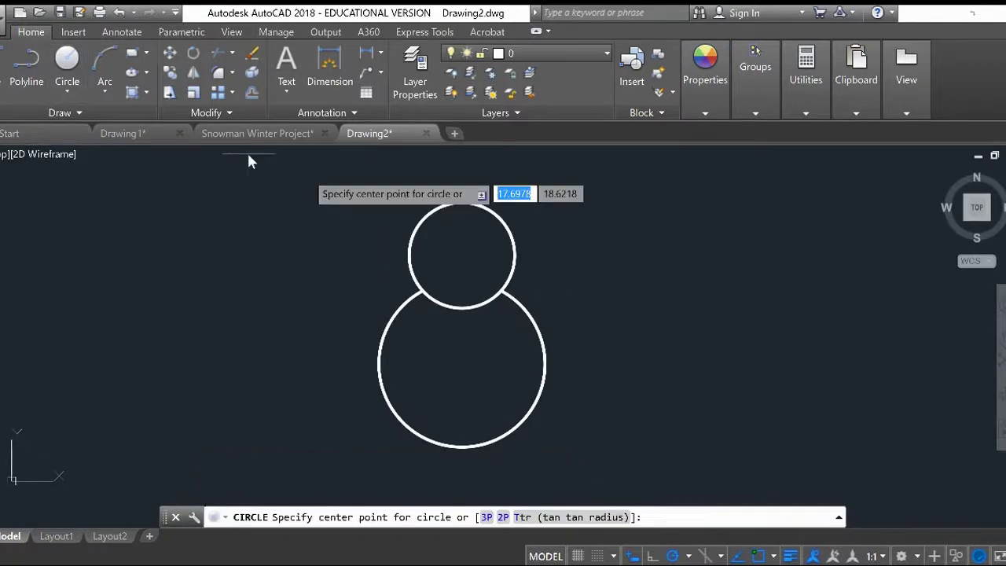
click(442, 237)
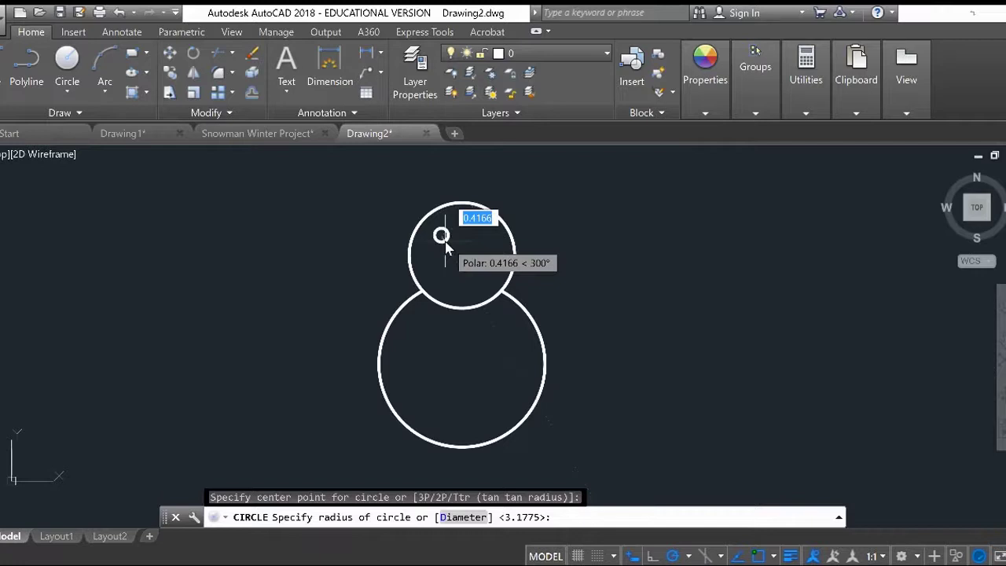
click(446, 246)
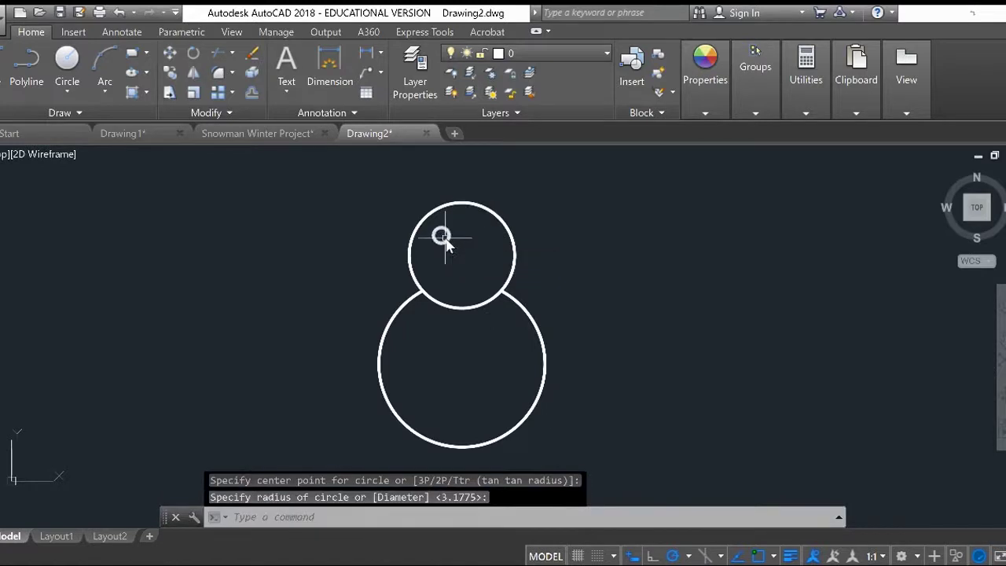
click(448, 246)
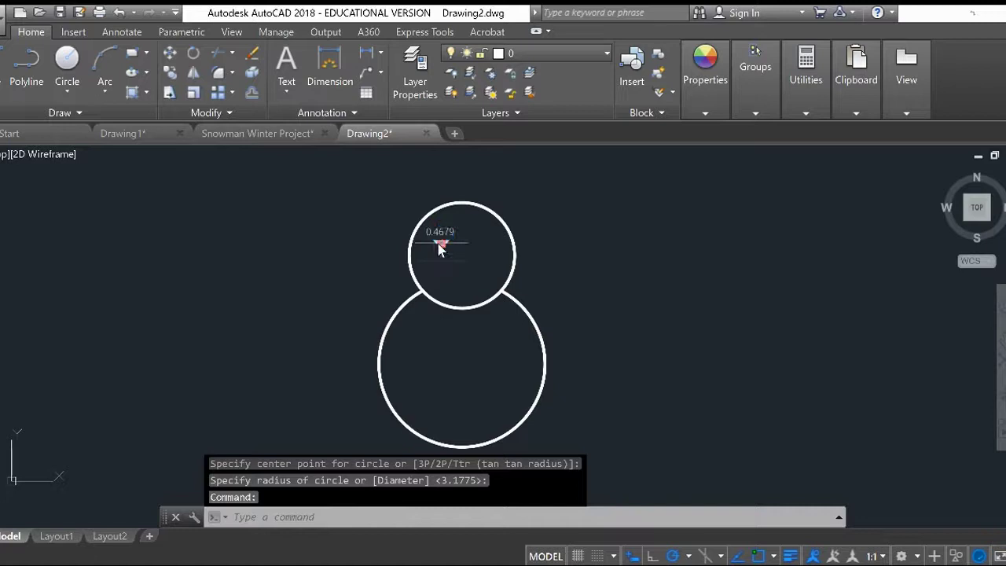
Move the eye circle slightly right with MOVE to its final spot
text(move)
key(Return)
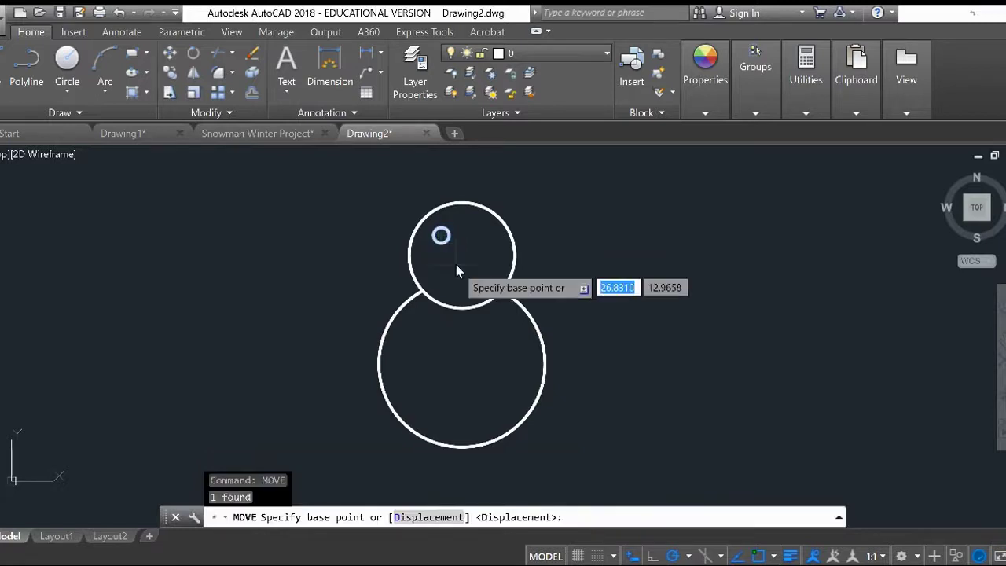
scroll(442, 247, down, 2)
scroll(444, 245, up, 4)
click(446, 246)
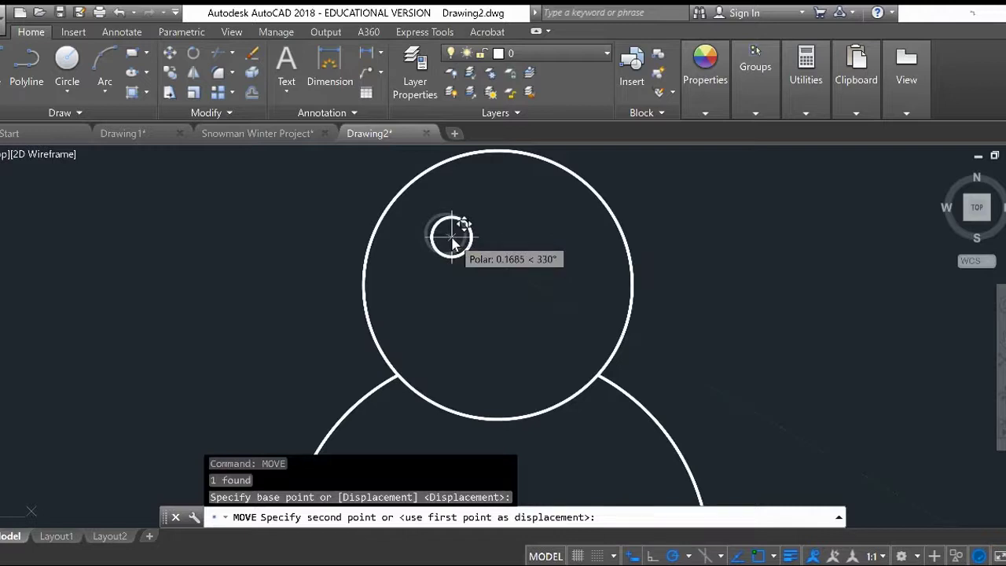
click(456, 245)
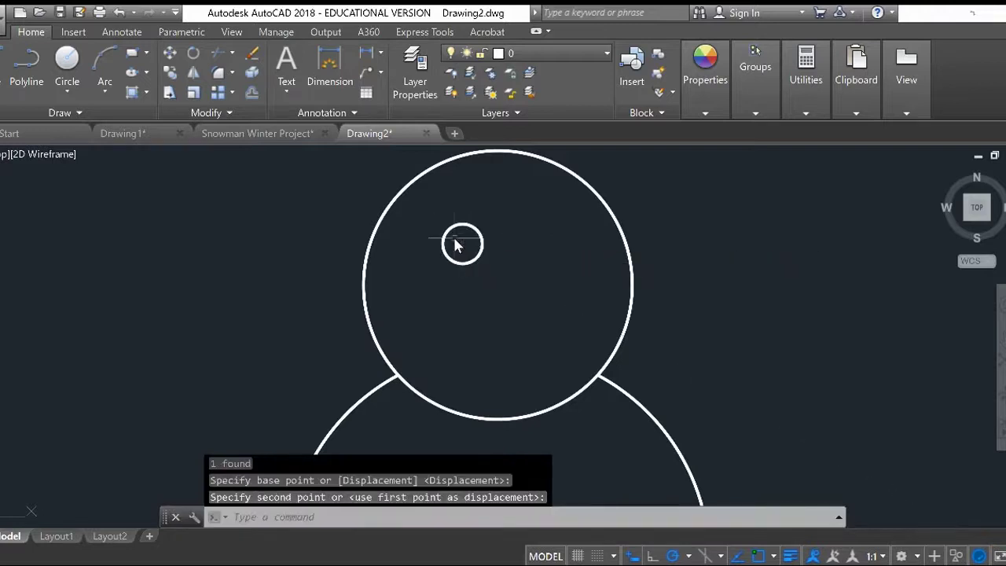
scroll(561, 226, down, 2)
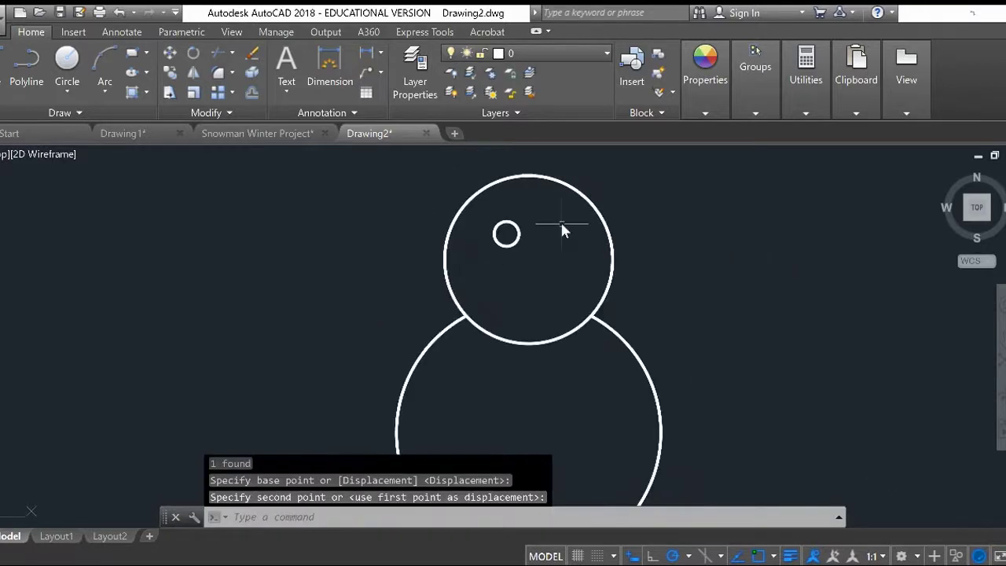
middle_drag(689, 244, 634, 243)
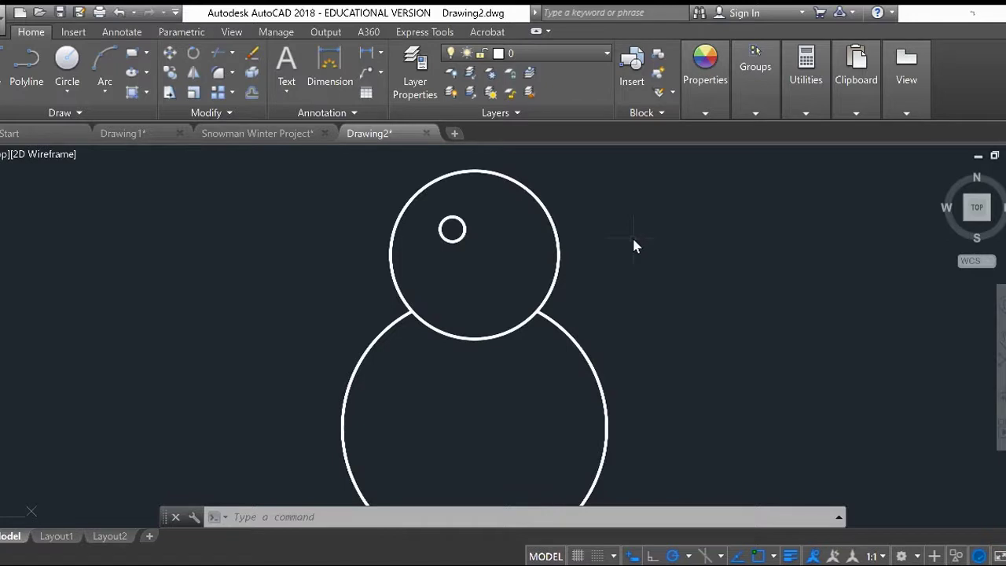
click(464, 229)
click(705, 82)
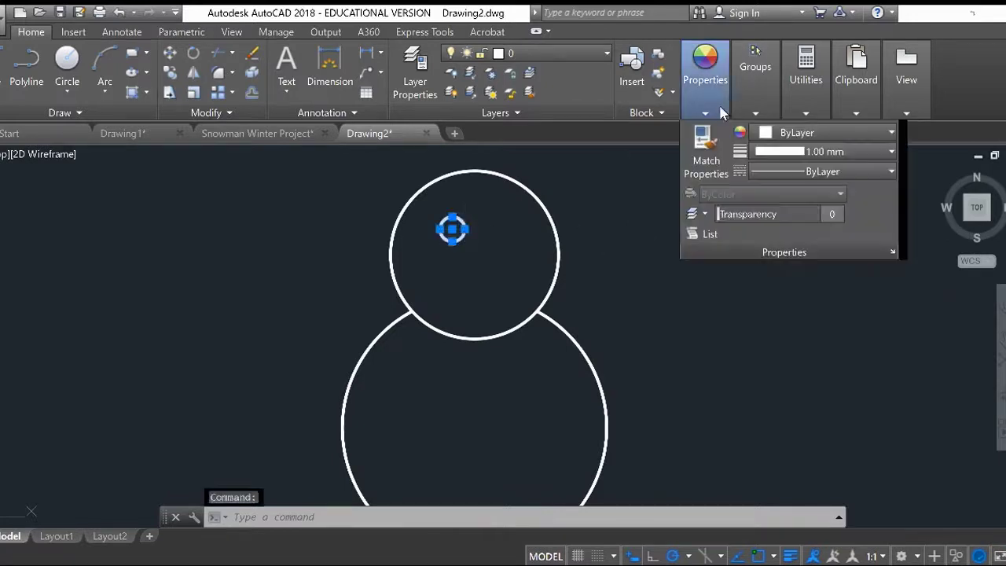
Give the eye circle a 0.50 mm lineweight
click(790, 152)
scroll(810, 188, up, 5)
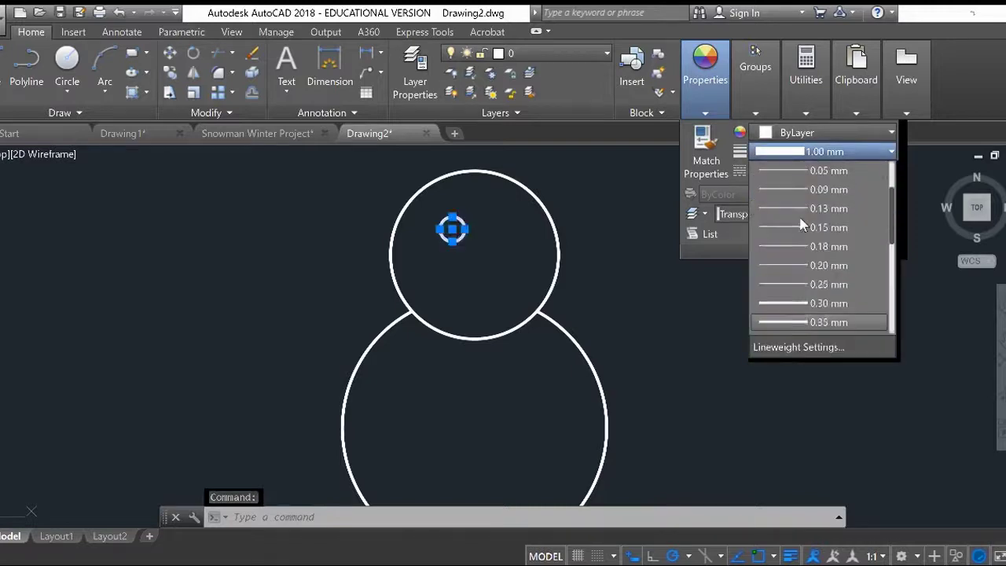
scroll(821, 267, down, 2)
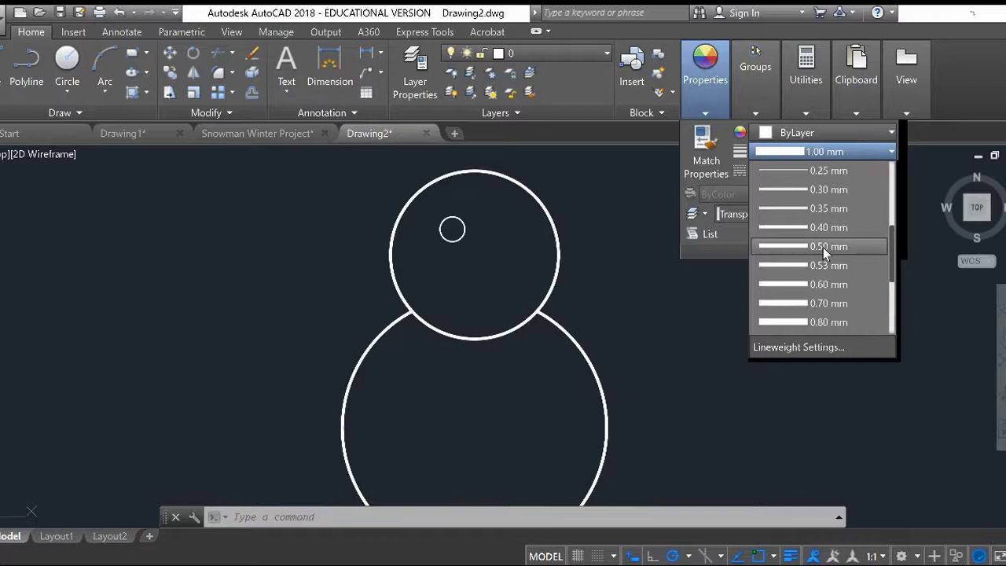
click(823, 247)
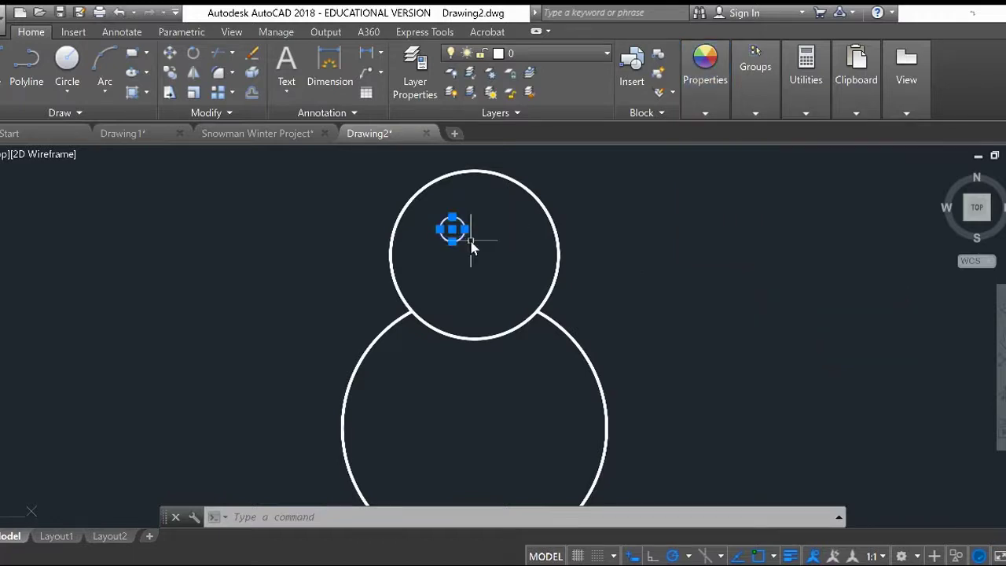
Mirror the eye about a vertical line through the head centre, keeping the original
text(MIRROR)
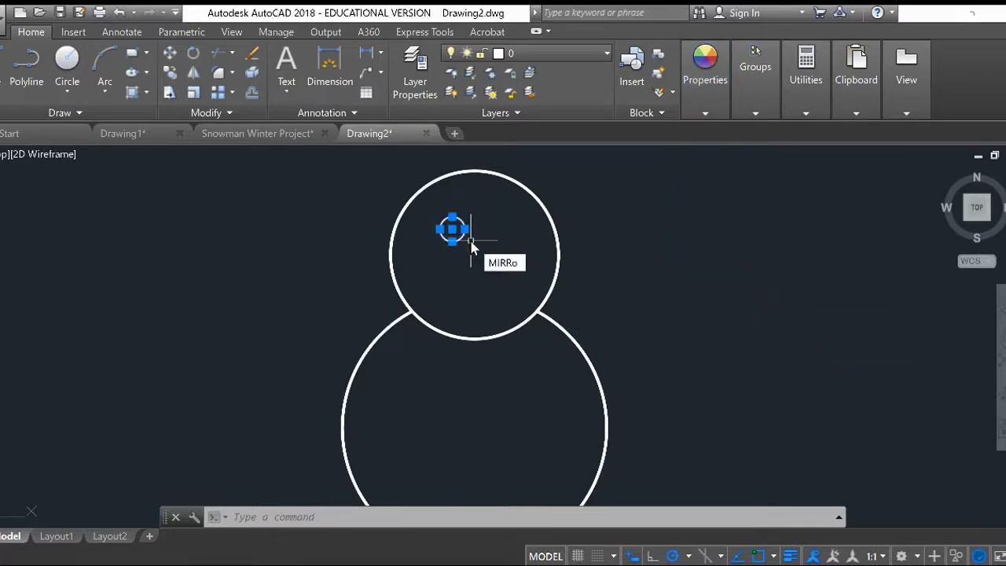
key(Return)
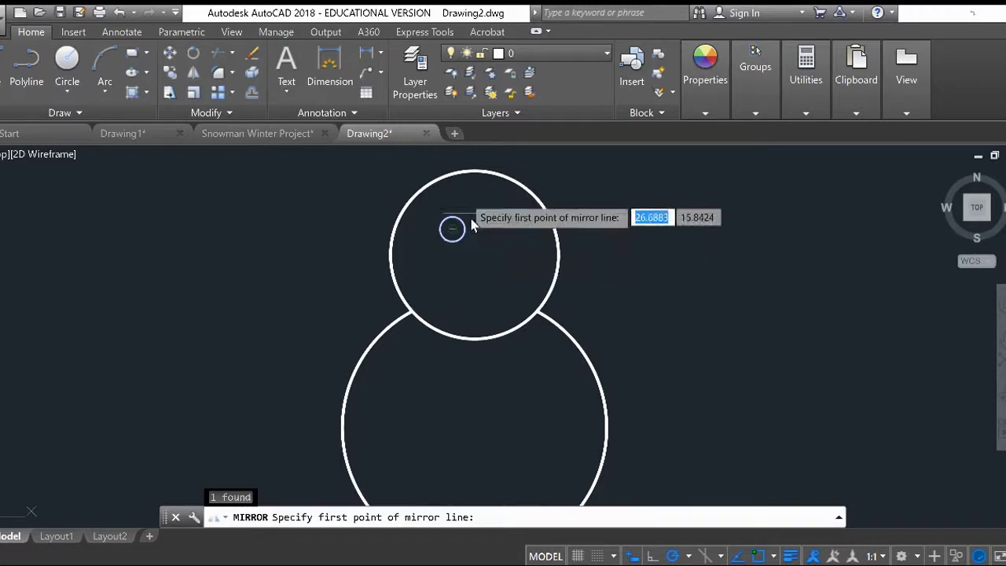
click(476, 258)
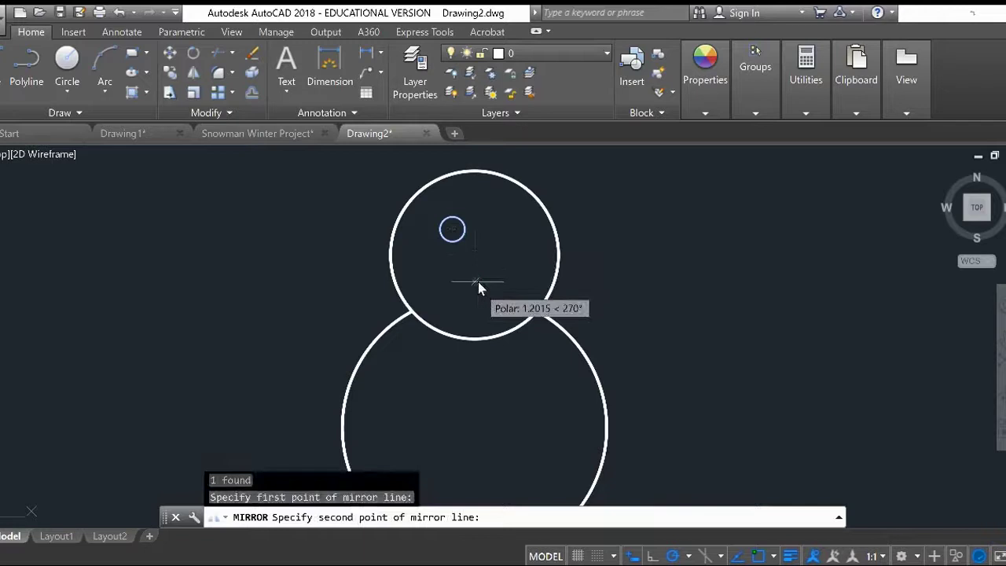
click(474, 343)
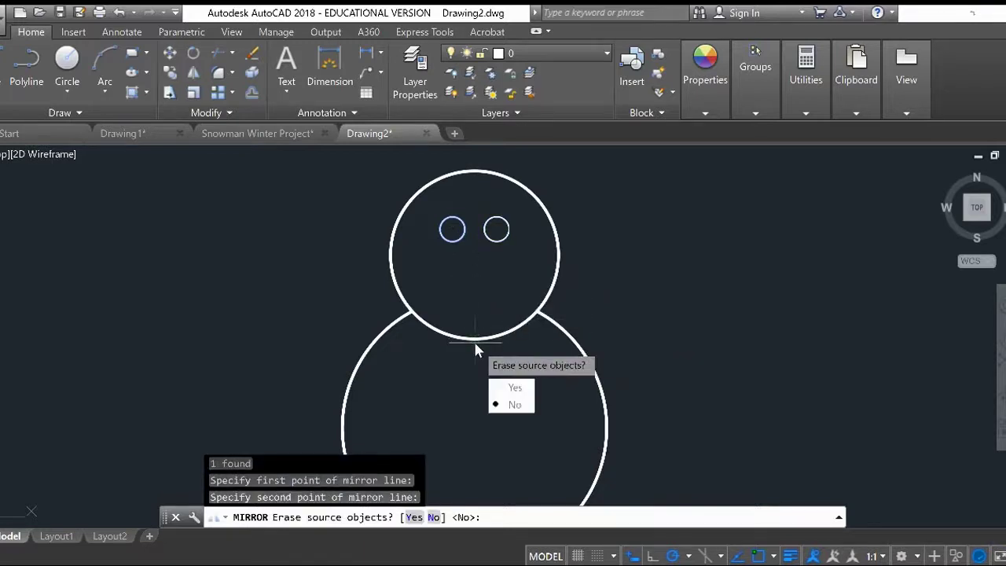
click(512, 404)
middle_drag(616, 236, 596, 210)
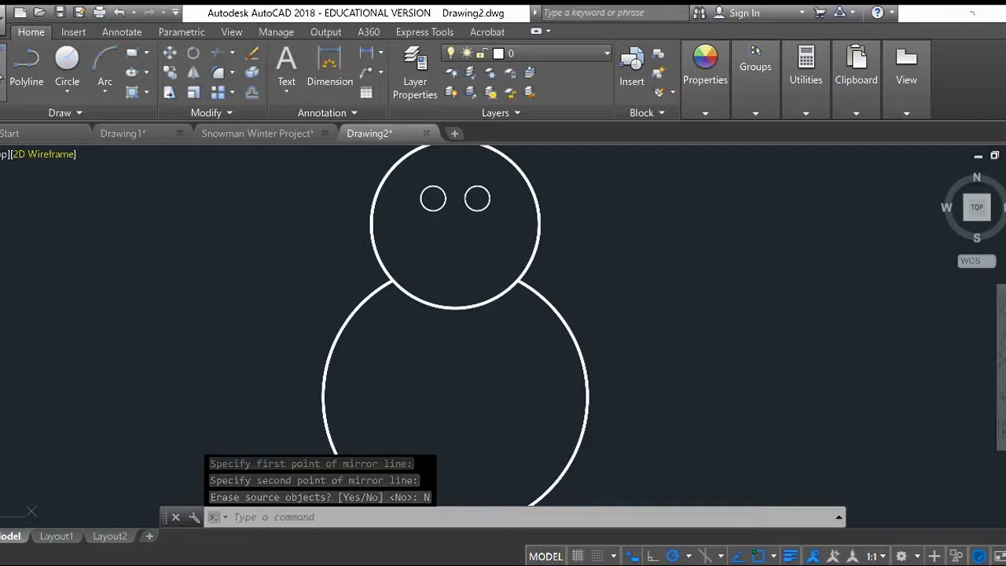
Draw a three-point arc for the smile's upper edge below the eyes
click(106, 61)
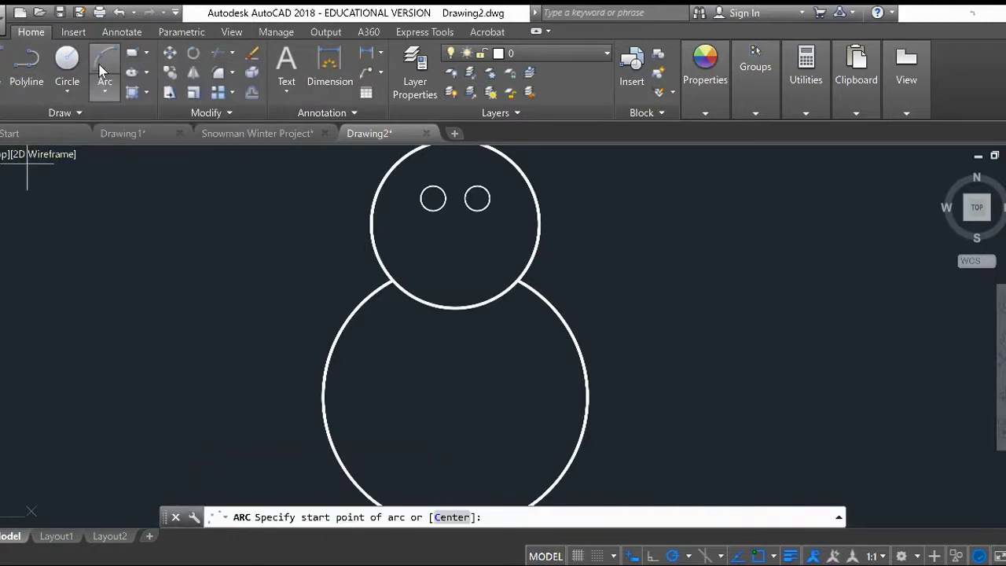
click(431, 257)
click(468, 266)
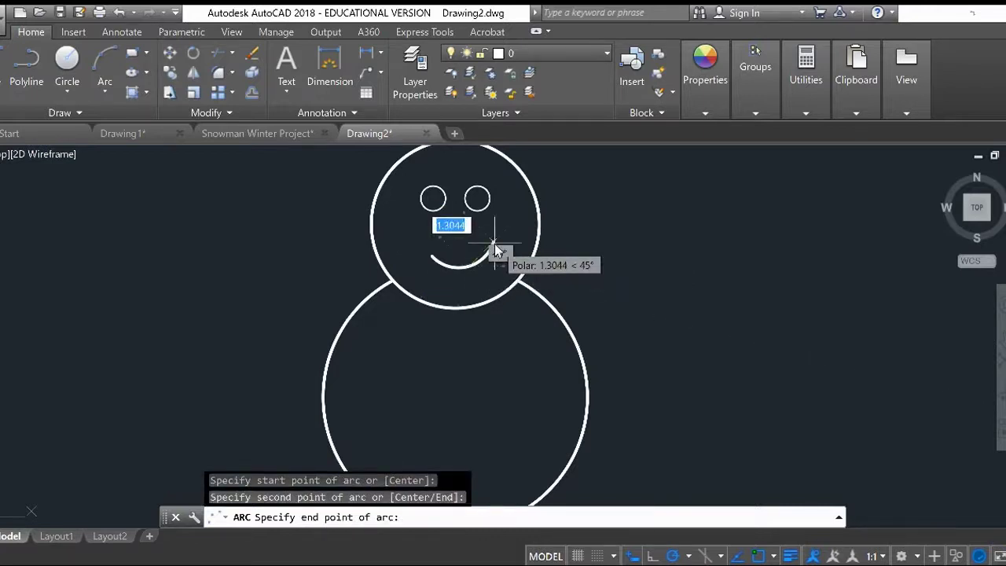
click(494, 244)
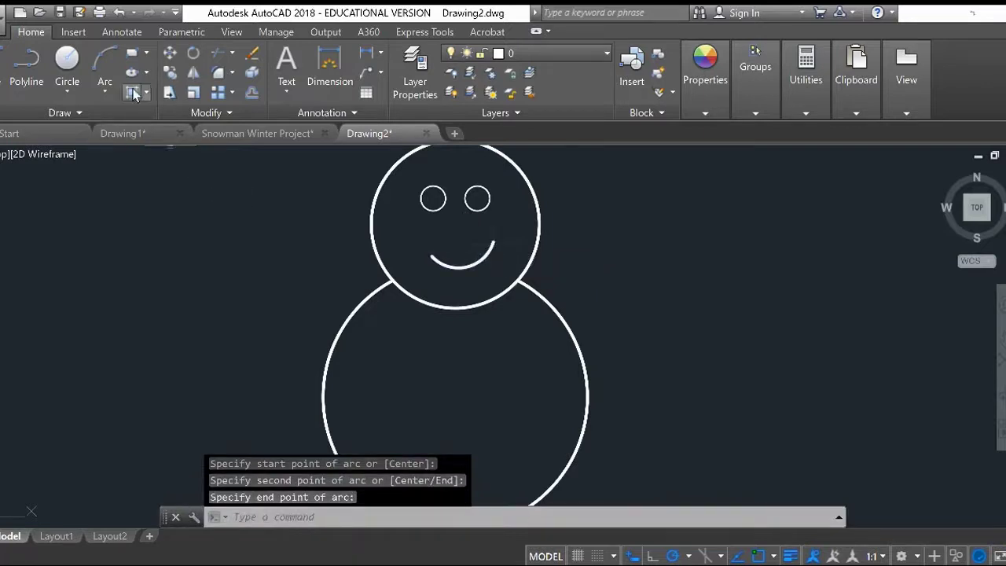
key(space)
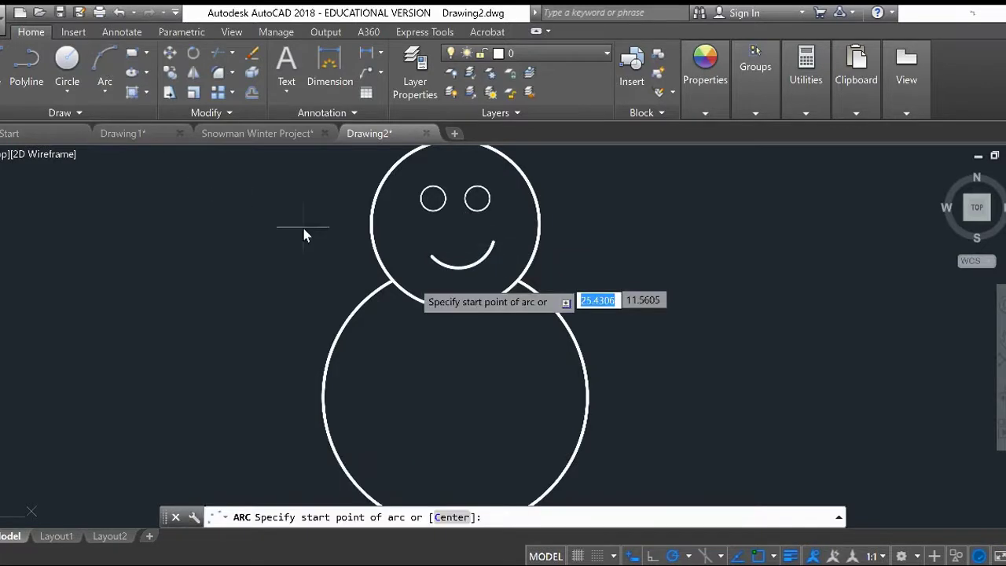
Draw a deeper second arc between the same end points to close the crescent
click(431, 258)
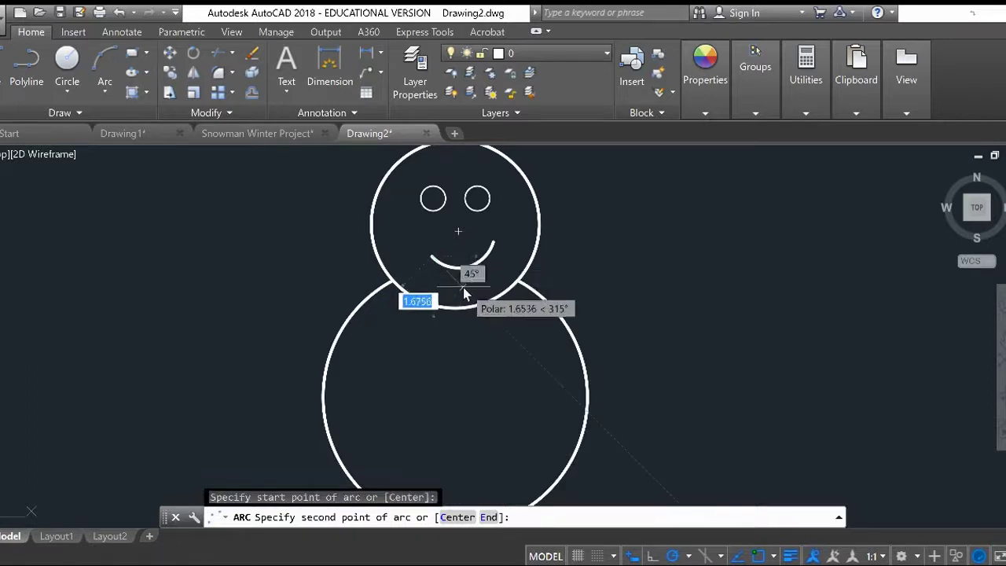
click(462, 287)
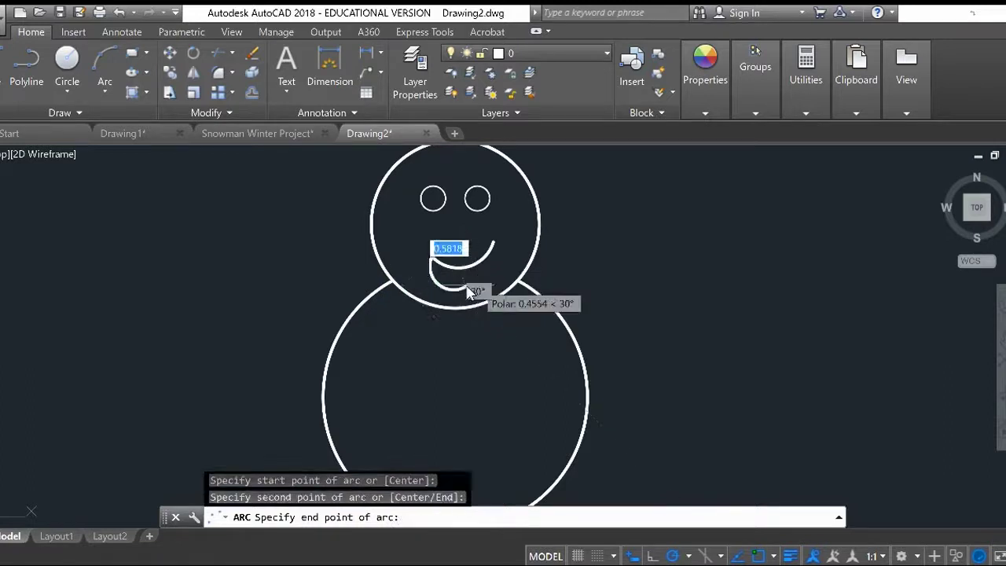
click(493, 244)
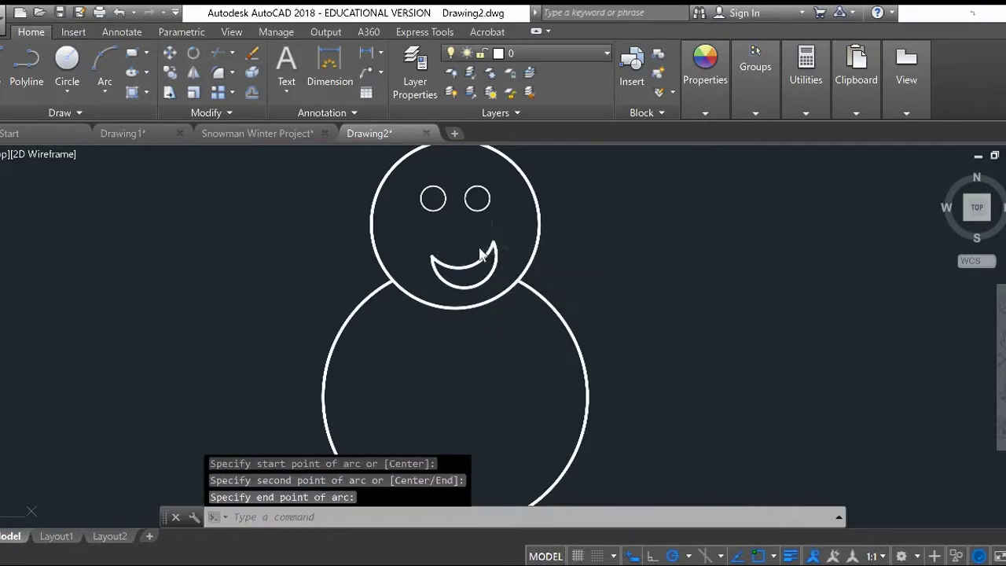
key(Escape)
key(l)
key(Return)
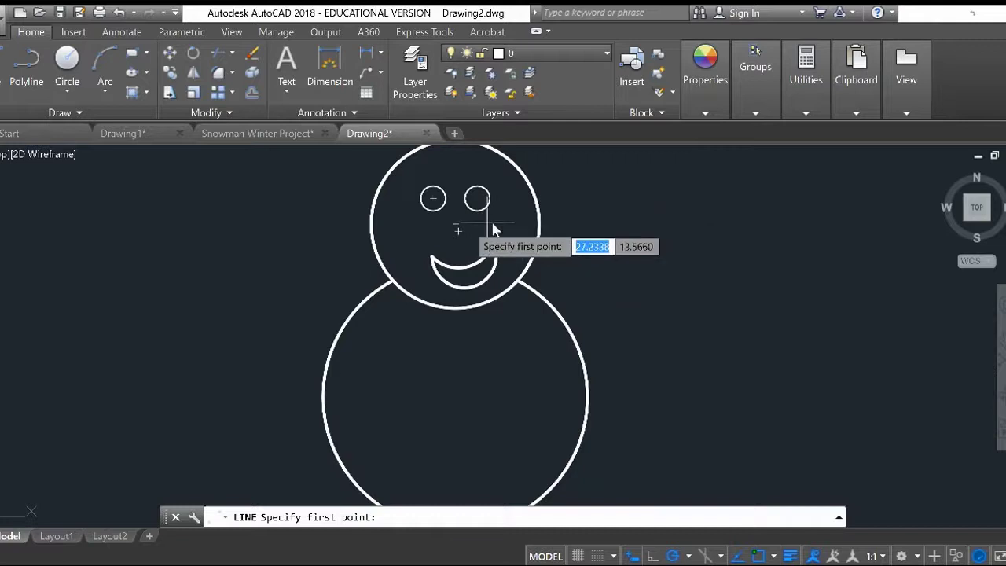
Draw a pointed triangular nose with LINE above the smile
click(452, 222)
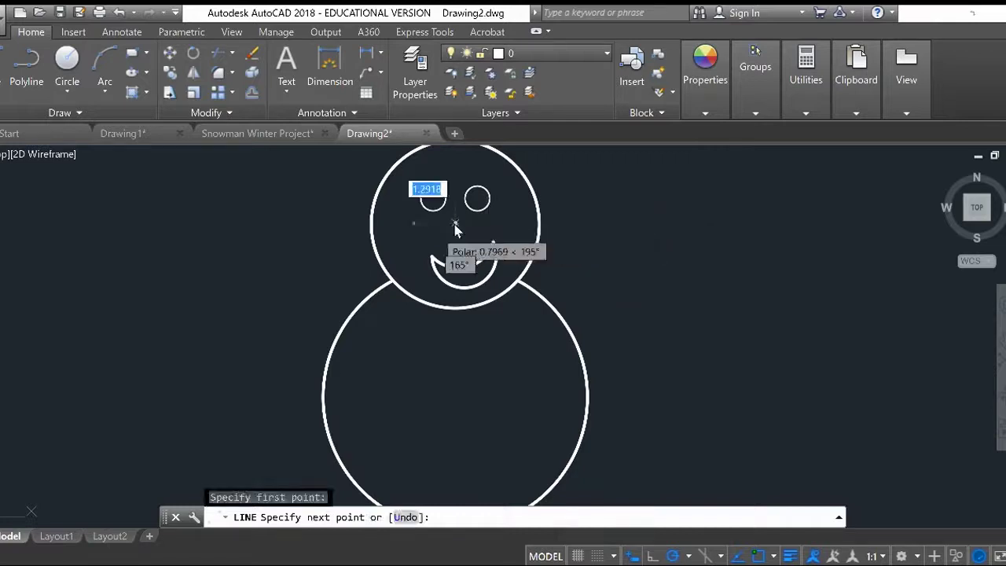
click(394, 240)
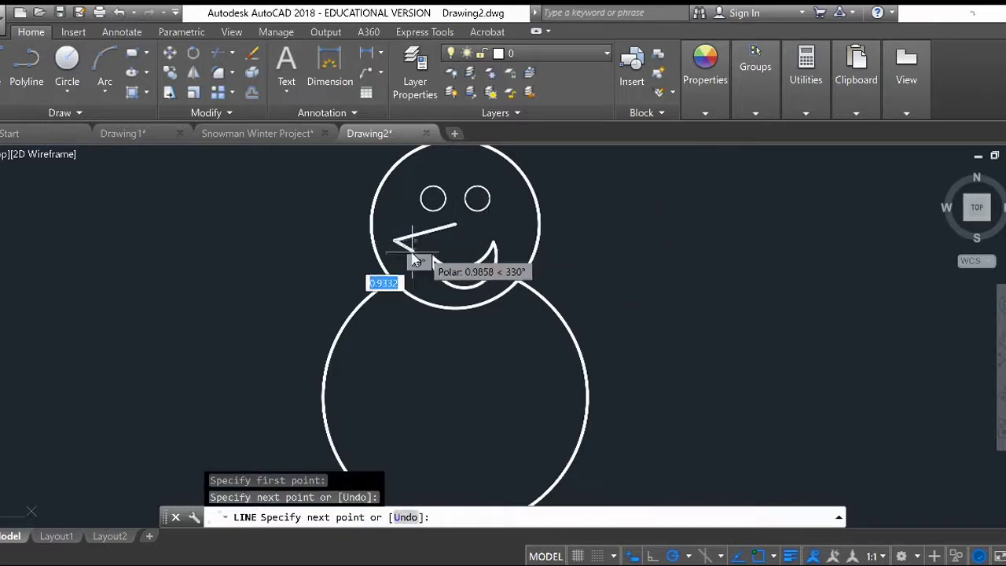
click(453, 240)
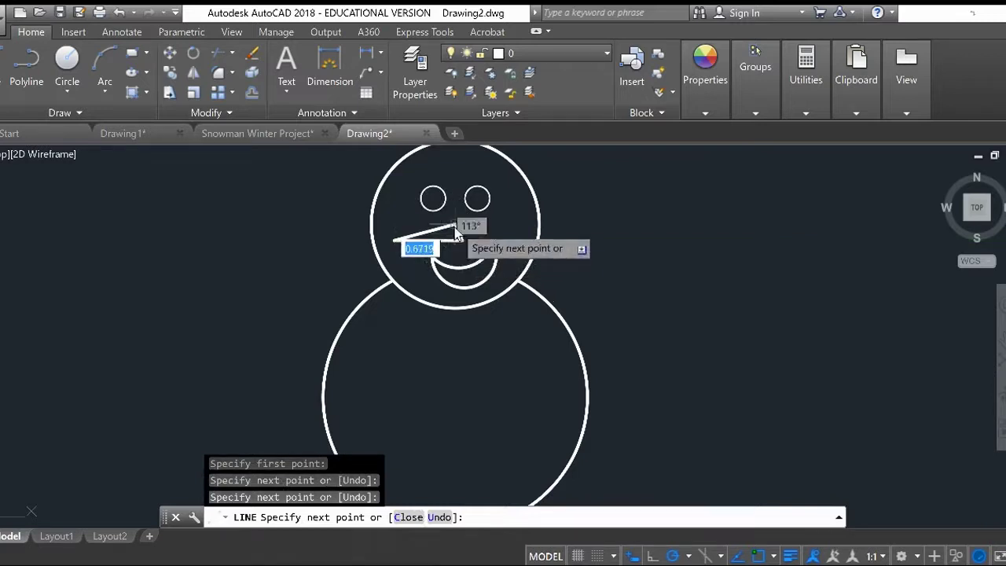
click(458, 226)
key(Escape)
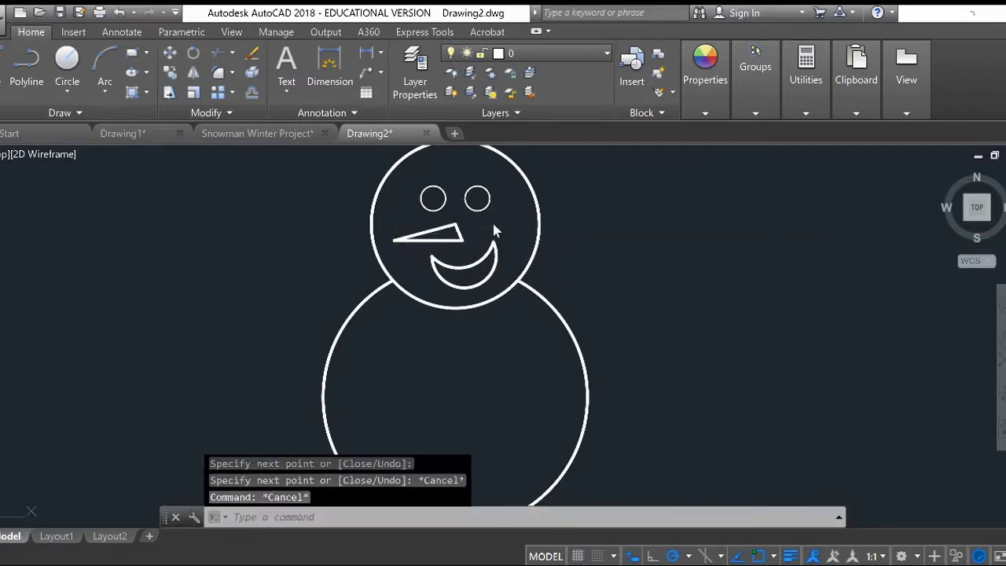
Give both smile arcs and the nose lines a 0.50 mm lineweight
click(496, 266)
click(470, 283)
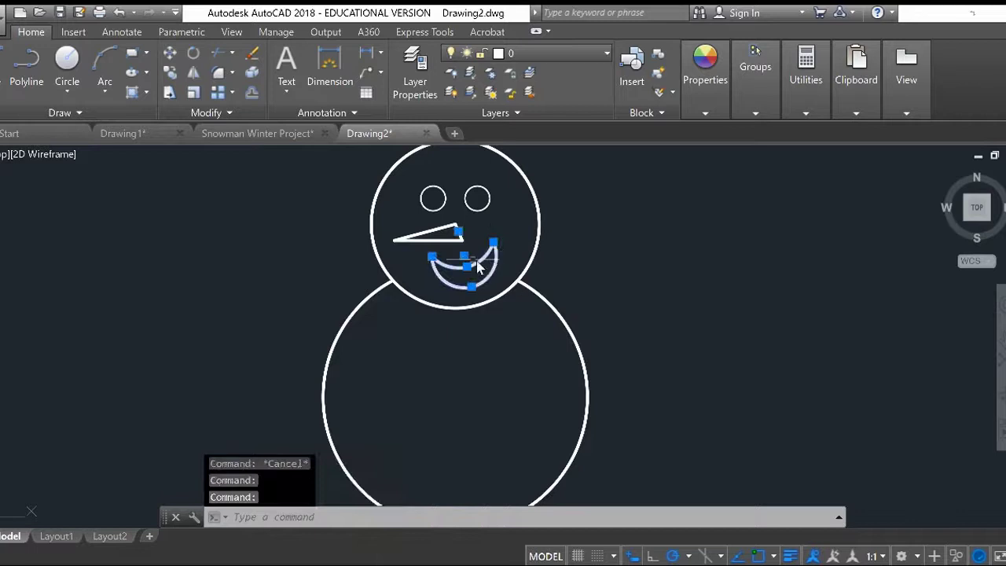
click(445, 239)
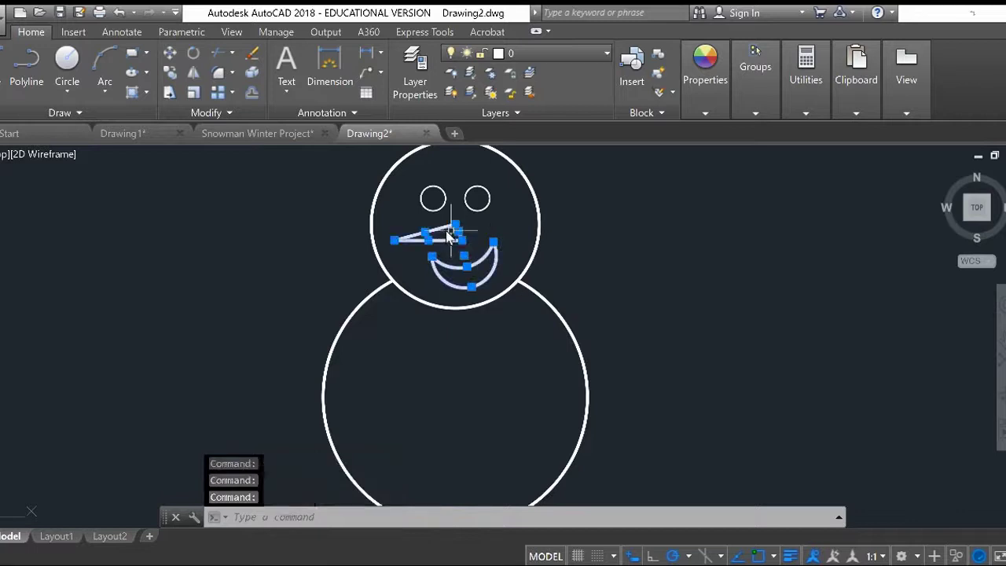
click(457, 226)
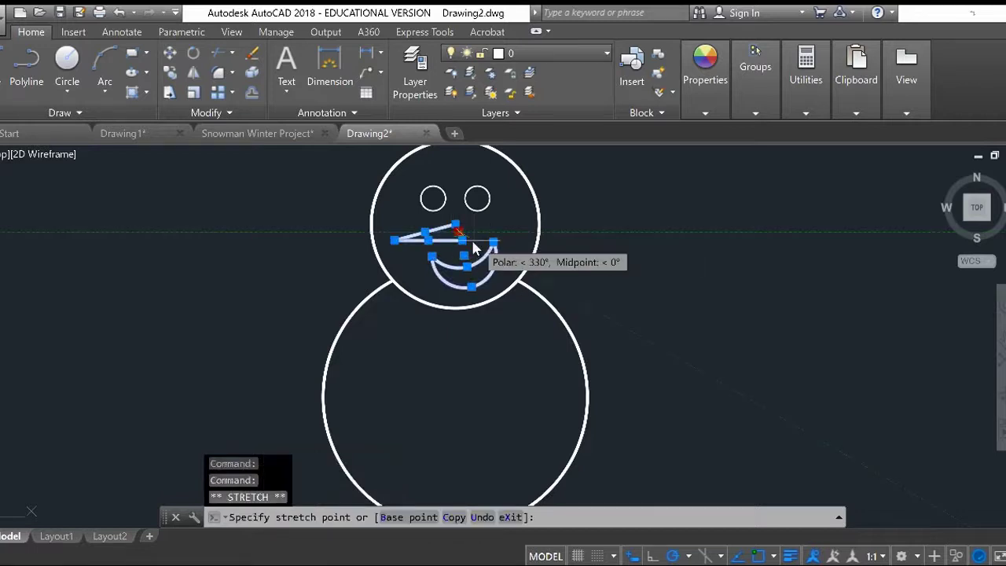
key(Escape)
click(711, 90)
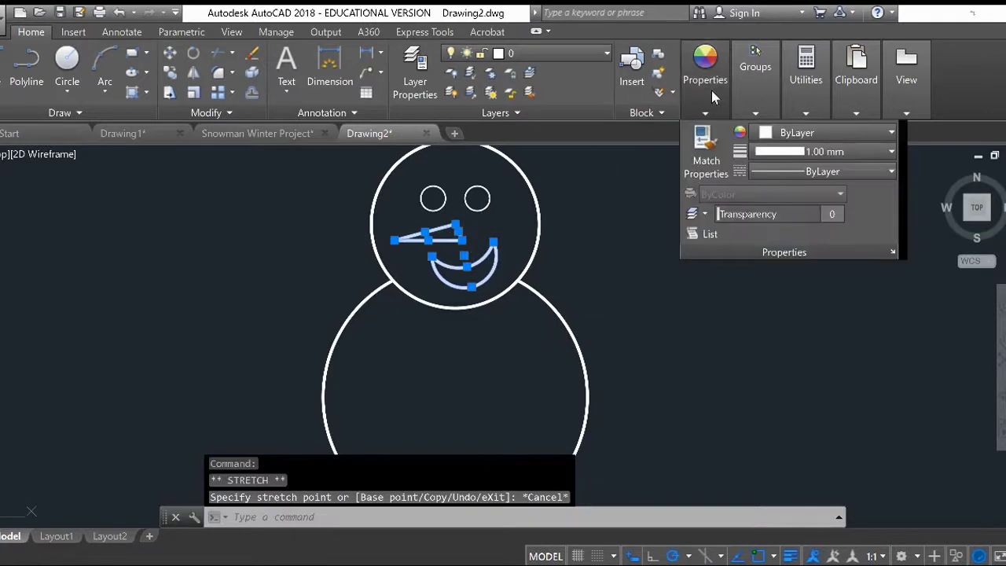
click(797, 154)
scroll(824, 228, up, 3)
scroll(824, 232, up, 3)
scroll(825, 283, down, 2)
click(823, 304)
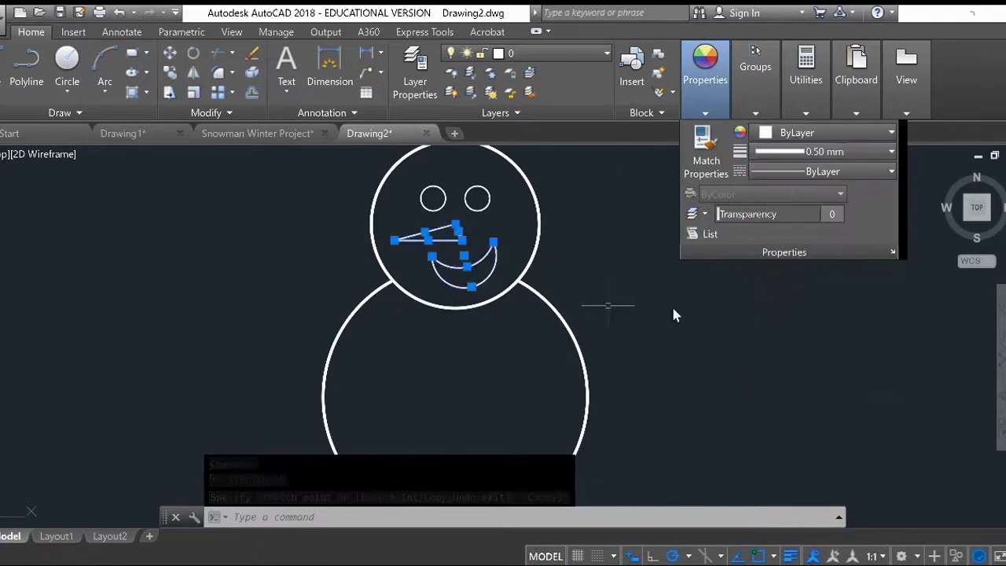
key(Escape)
key(Escape)
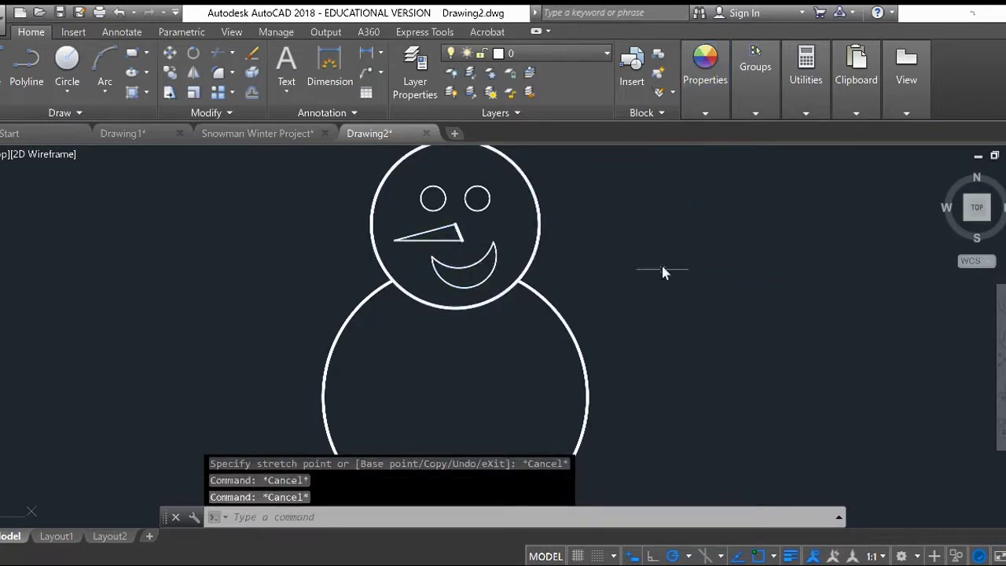
scroll(662, 269, down, 3)
scroll(656, 279, up, 3)
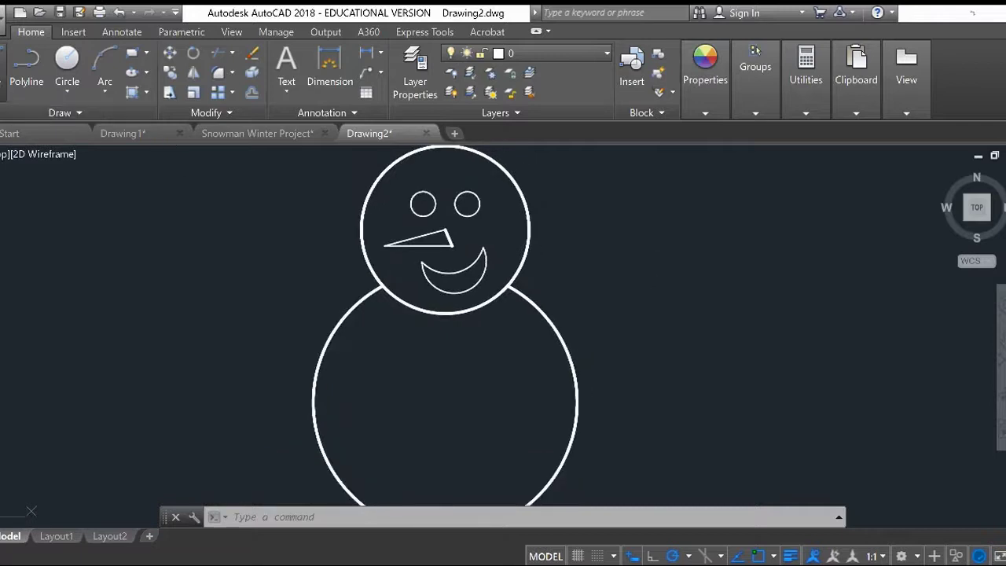
Draw the stick arm as a line from inside the lower body up and to the right
text(l)
key(Return)
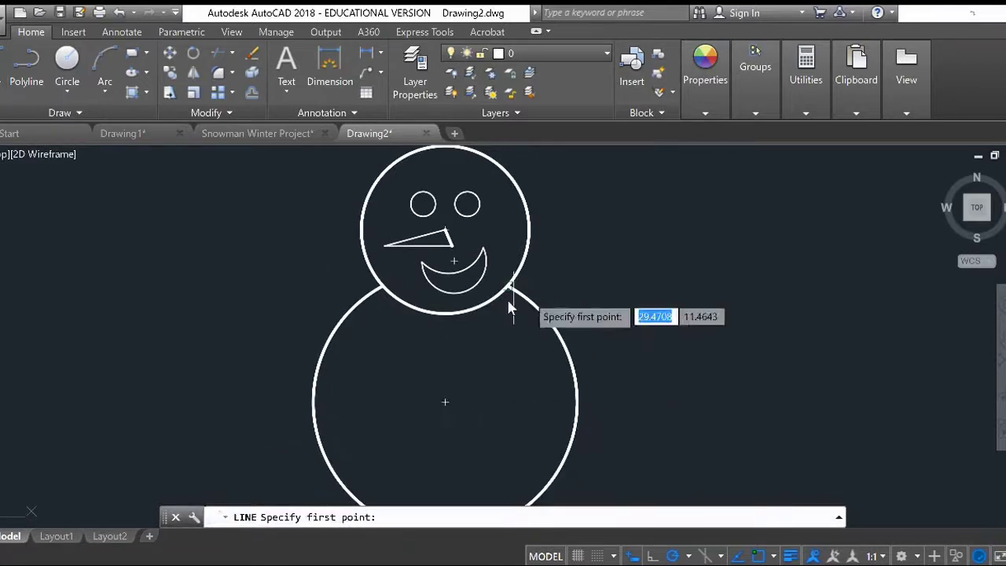
click(522, 370)
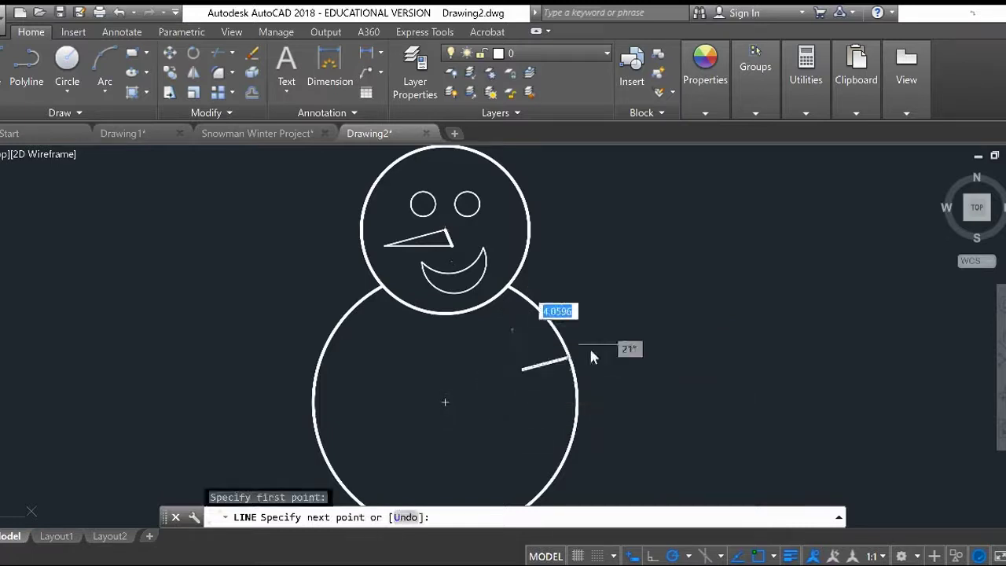
click(629, 311)
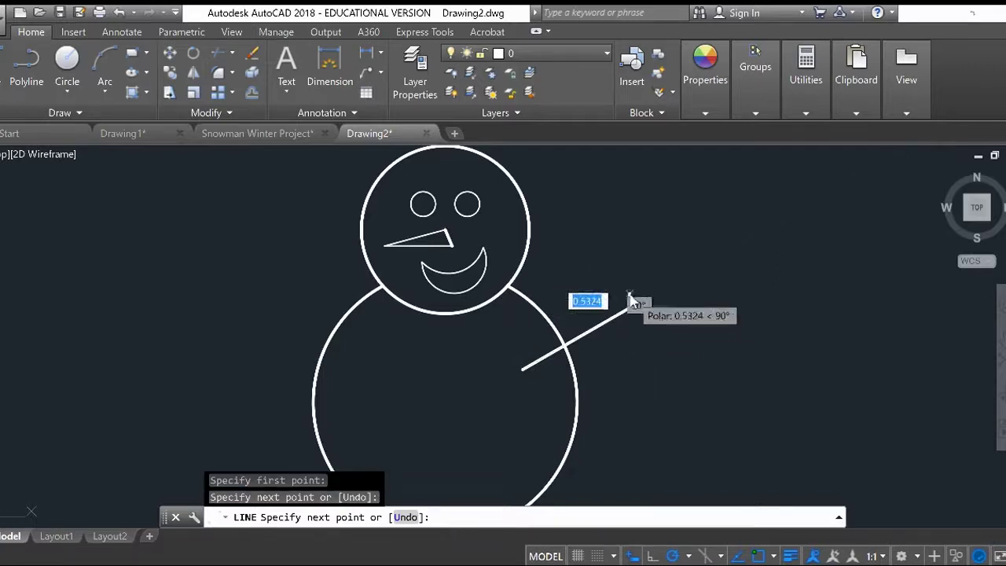
Add three short twig fingers at the arm tip: one straight up, one up-right, one down-right
click(629, 290)
key(Return)
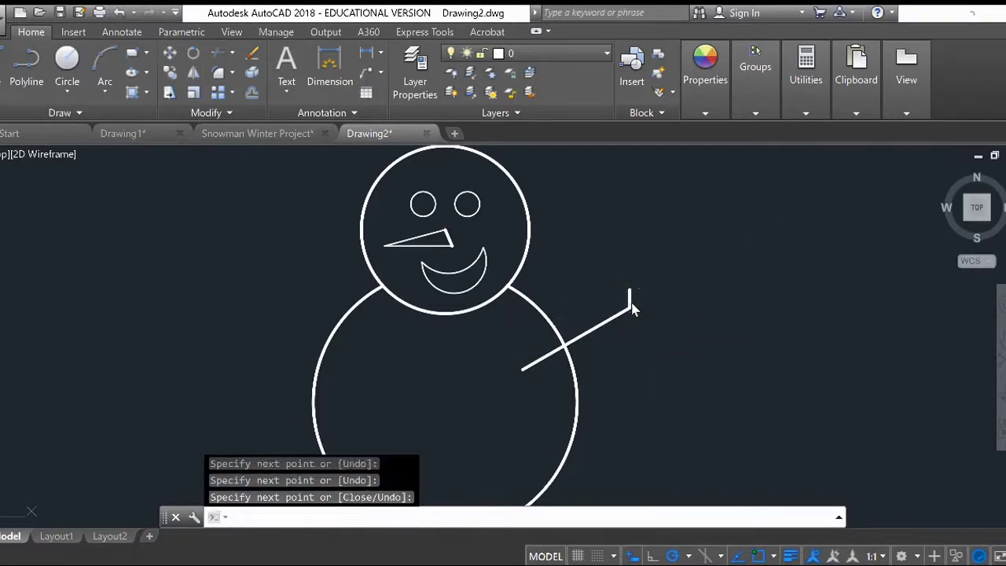
key(Return)
click(633, 308)
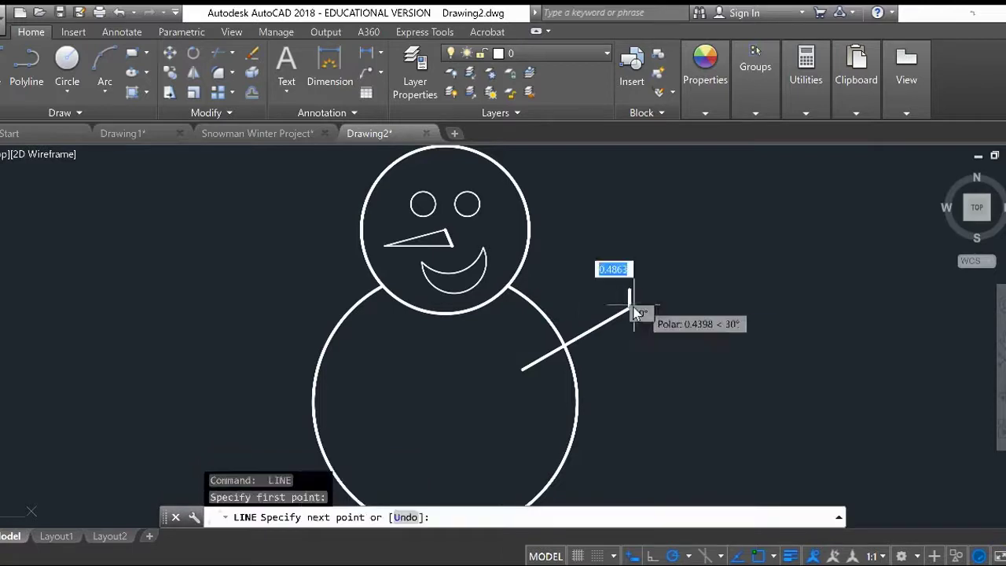
click(643, 300)
key(Return)
key(Return)
click(641, 304)
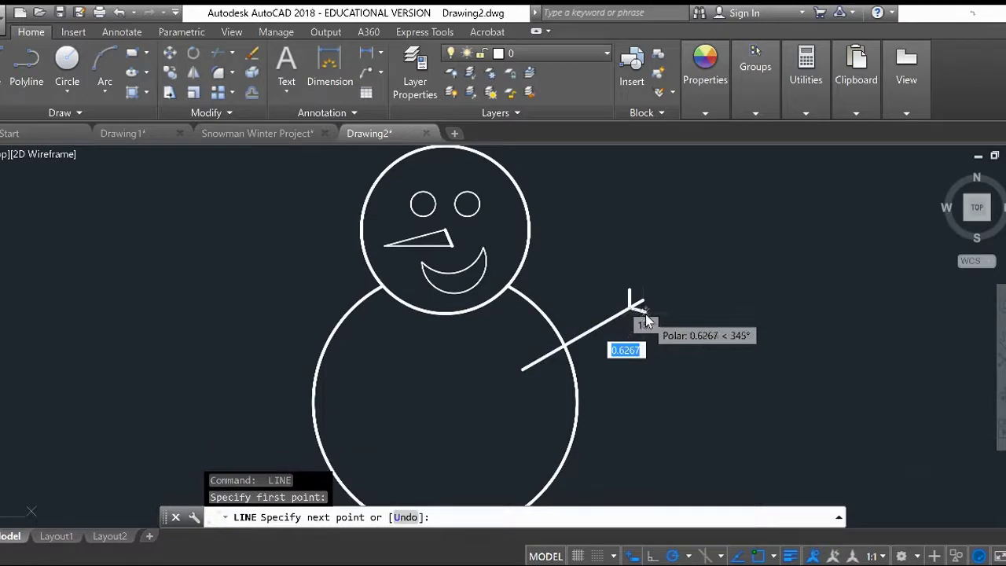
click(646, 314)
key(Escape)
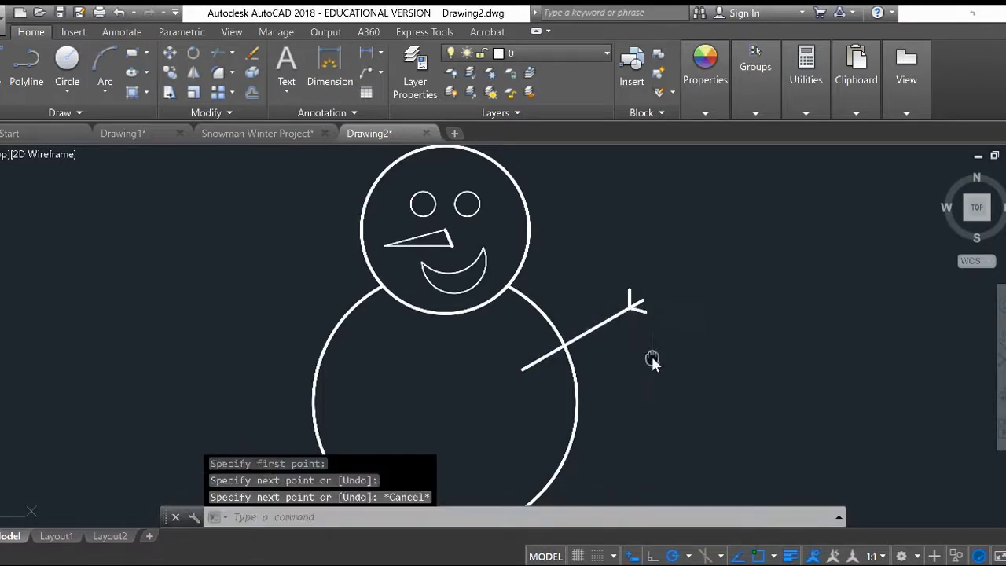
middle_drag(652, 360, 660, 350)
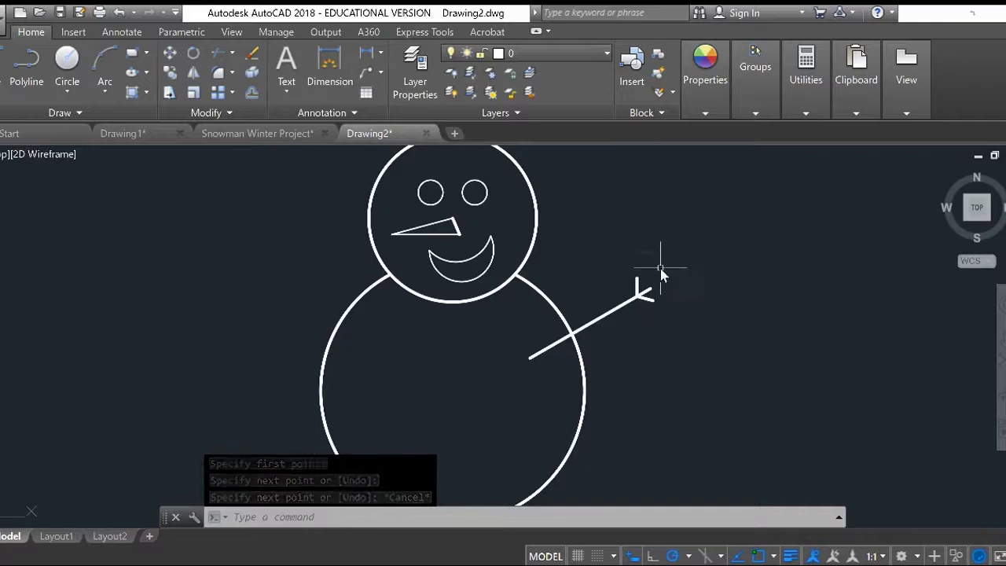
Trim away the part of the arm lying inside the lower body
text(trim)
key(Return)
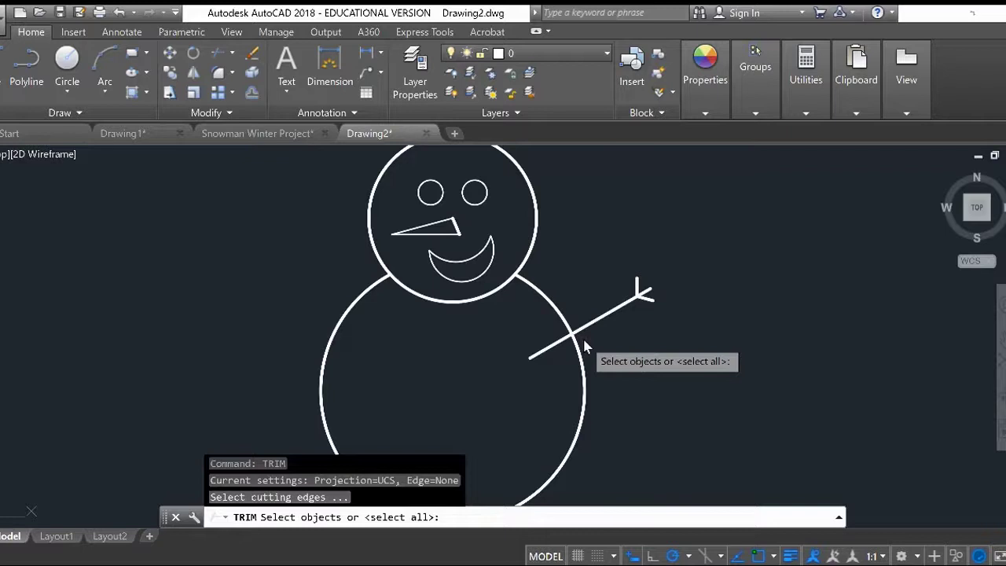
key(Return)
click(548, 346)
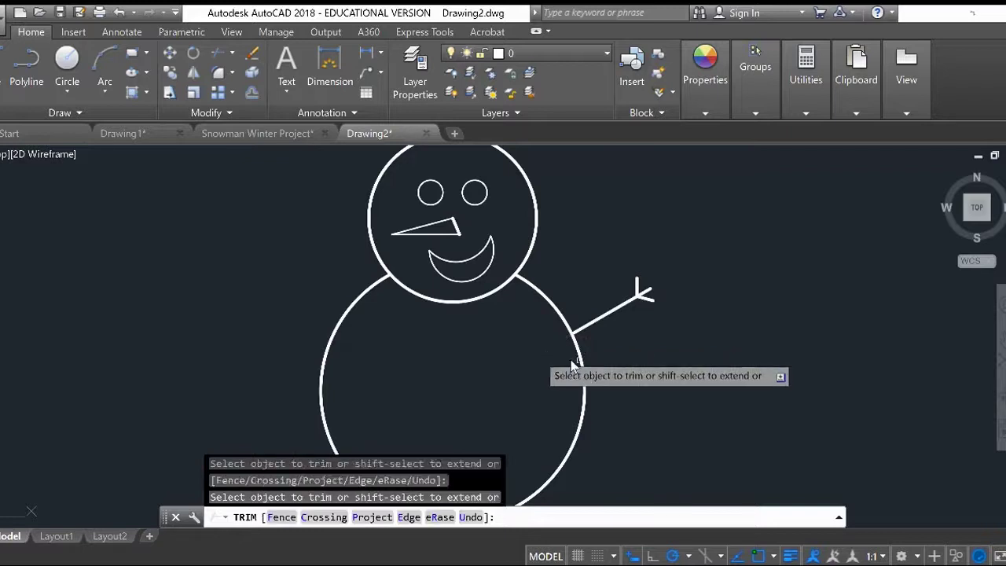
key(Escape)
Colour the arm and fingers brown 205,105,40, then reselect them
click(666, 239)
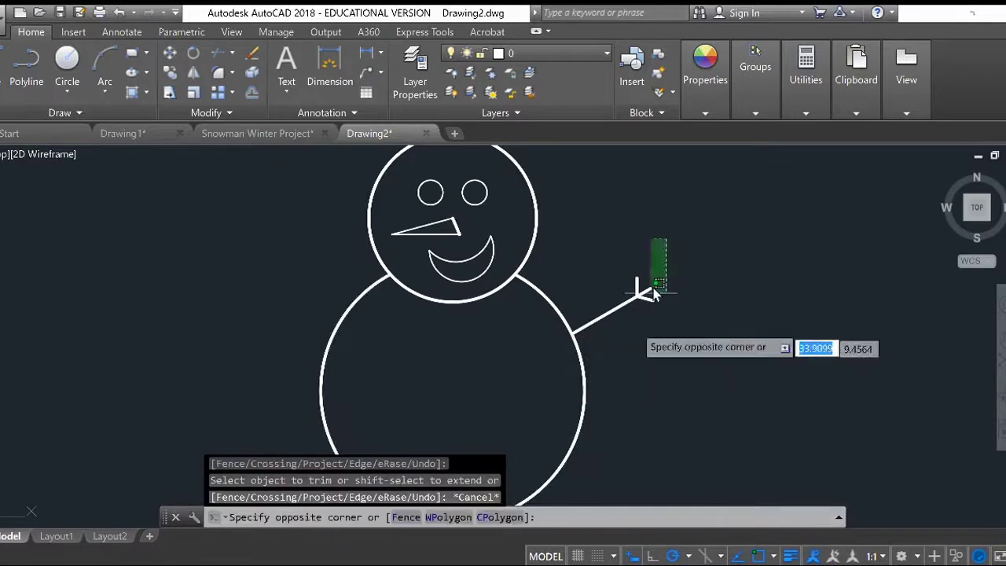
click(623, 340)
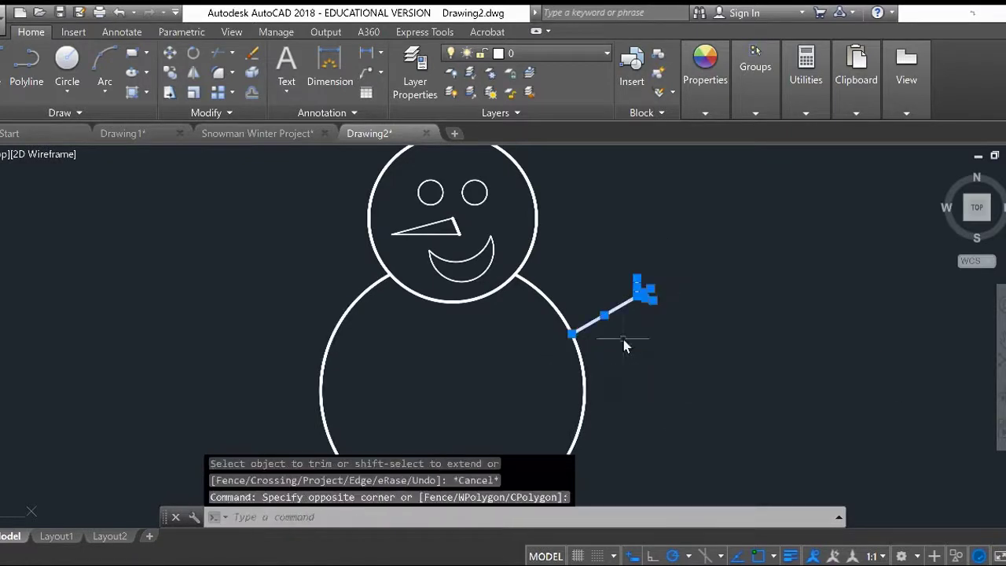
click(716, 113)
click(803, 132)
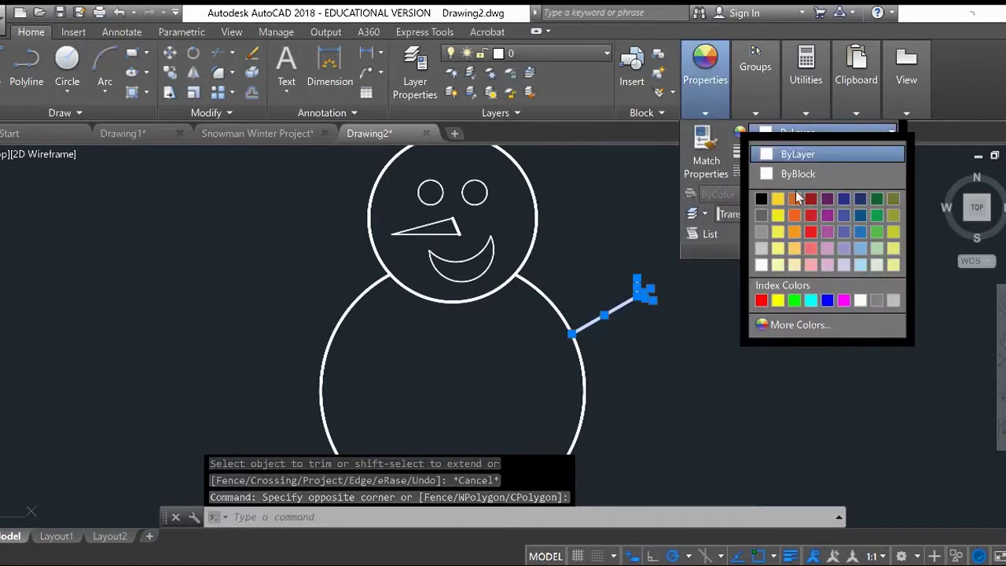
click(795, 199)
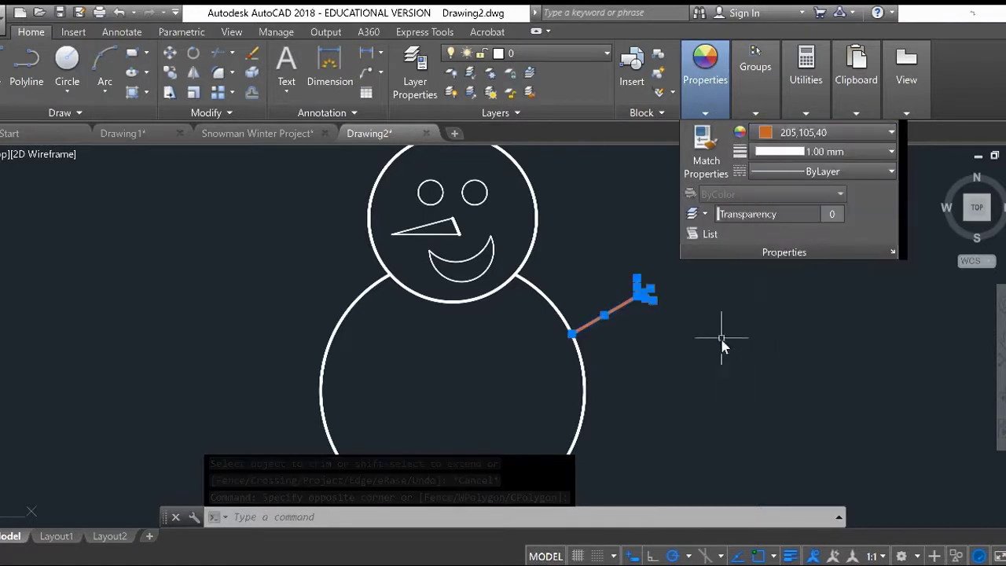
key(Escape)
click(717, 271)
click(626, 325)
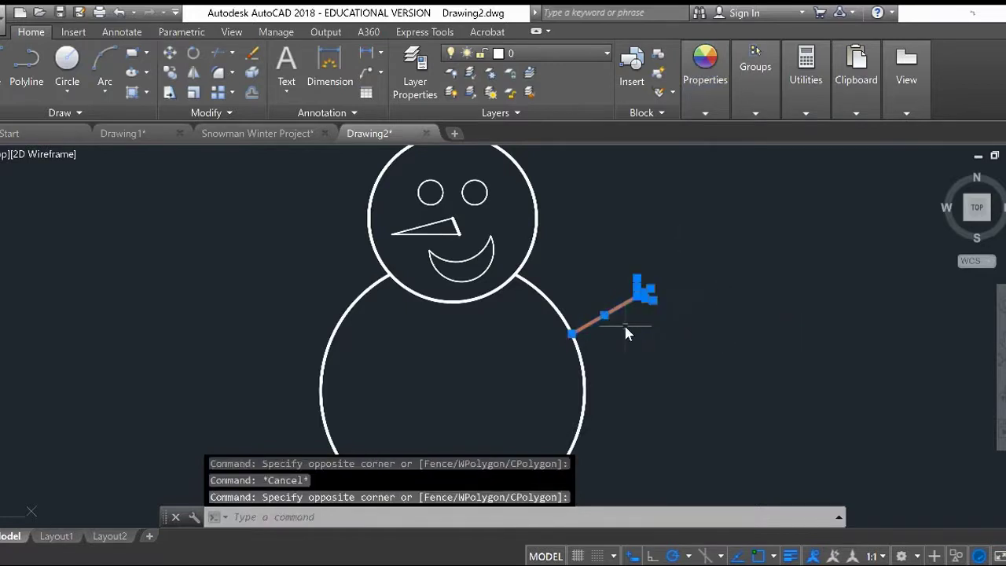
Mirror the arm and fingers about a vertical line through the snowman's centre, keeping the original
text(MIRROR)
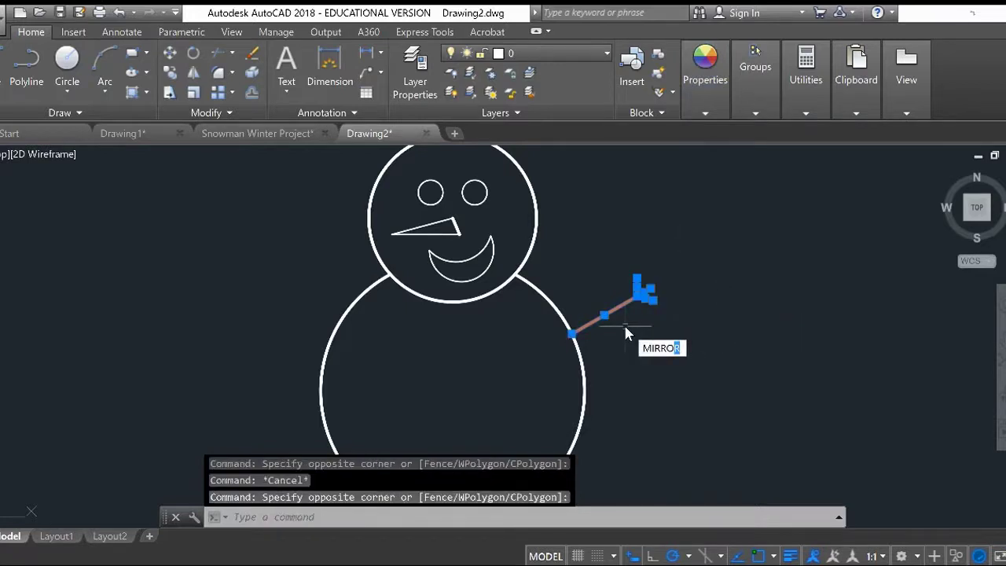
key(Return)
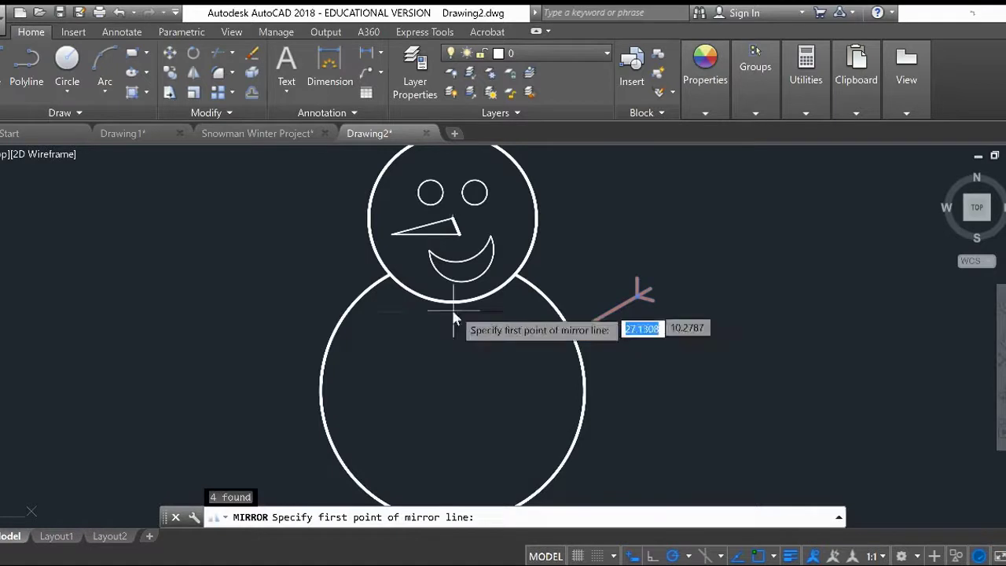
click(452, 231)
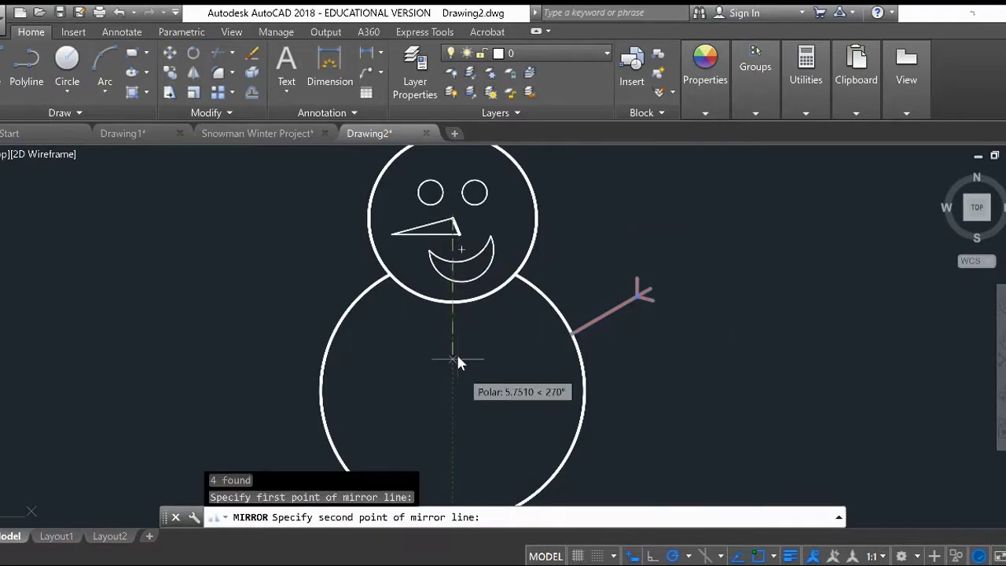
click(455, 389)
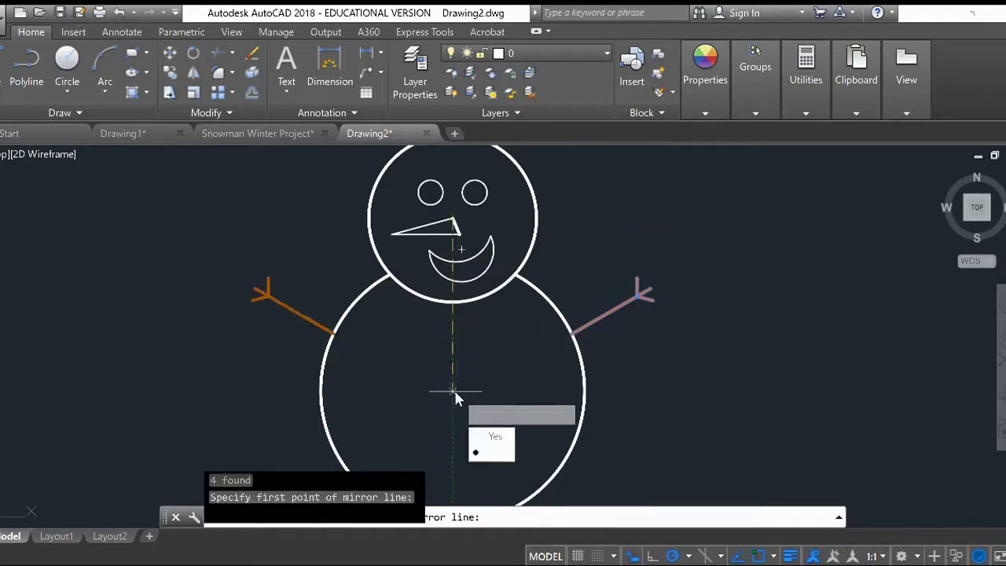
click(493, 453)
scroll(665, 337, up, 2)
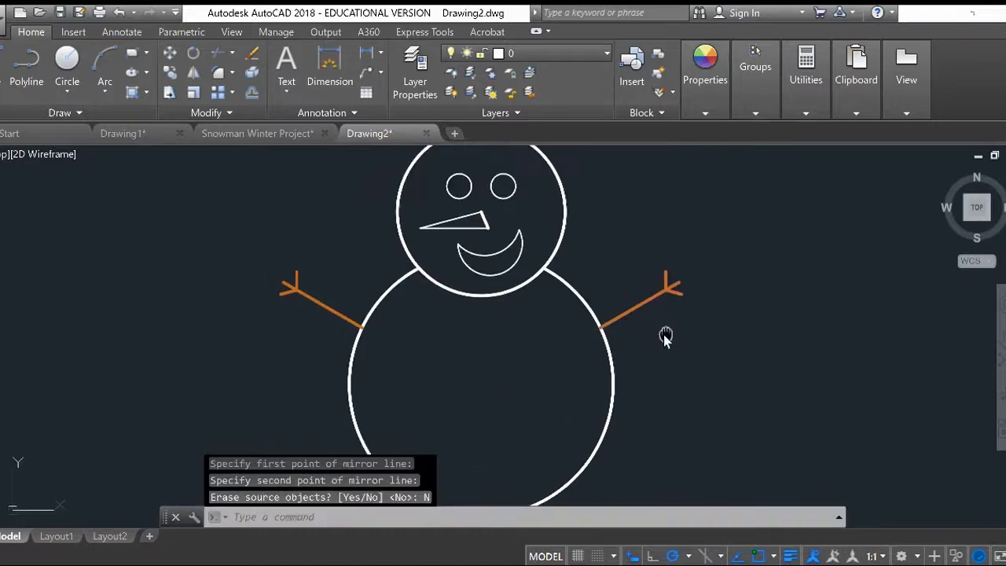
scroll(684, 344, down, 4)
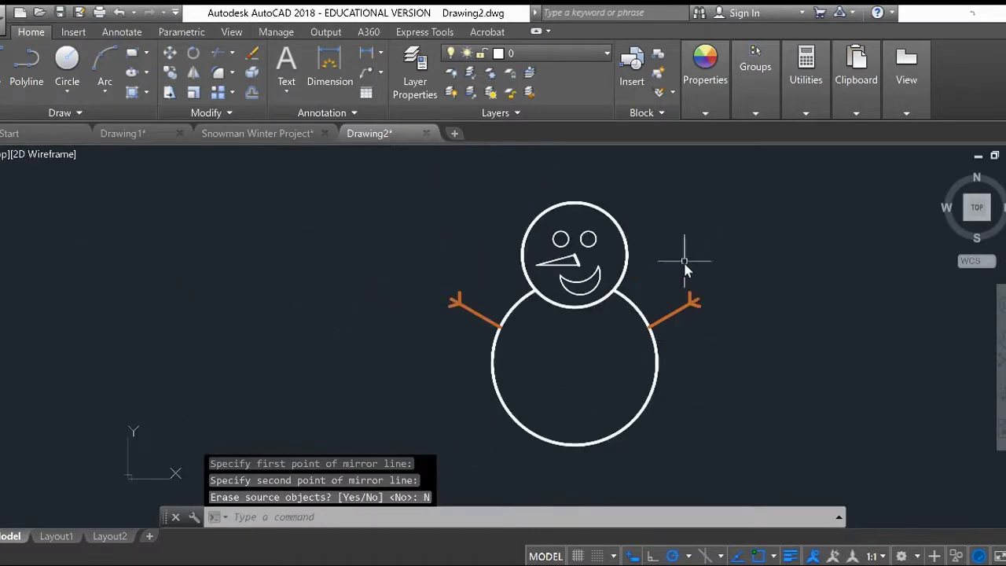
middle_drag(685, 265, 601, 291)
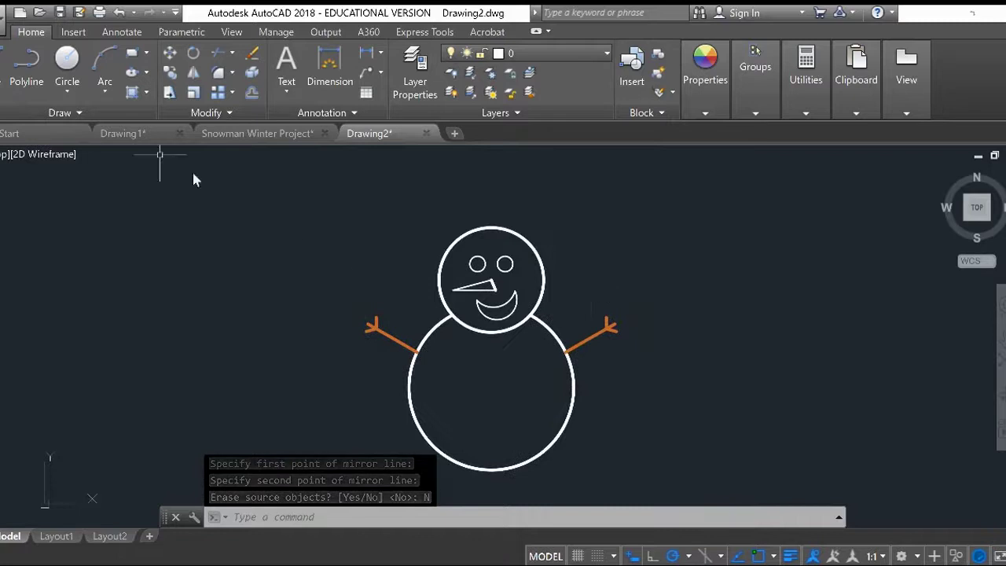
Start a line and switch the current lineweight to 0.50 mm
click(6, 67)
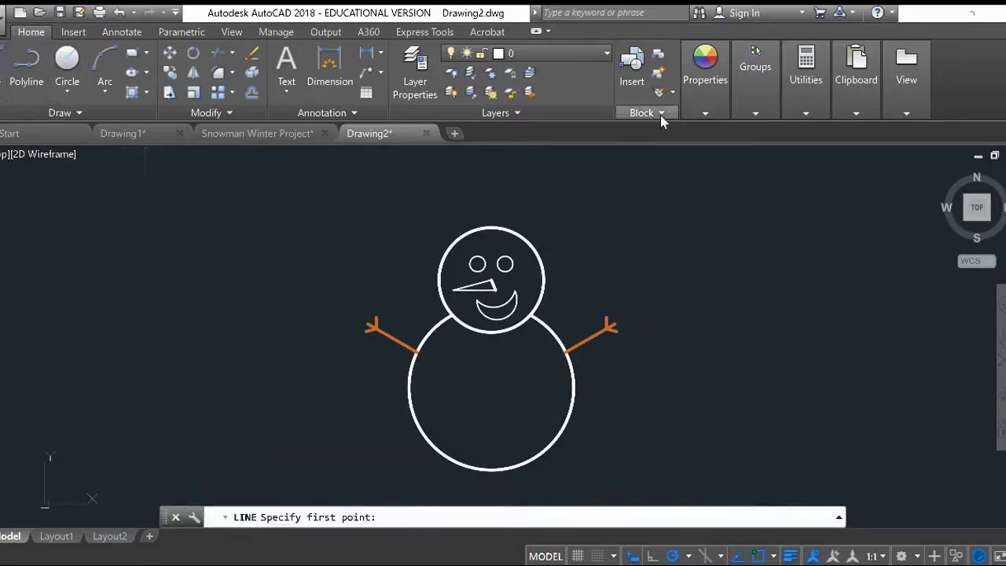
click(705, 79)
click(807, 153)
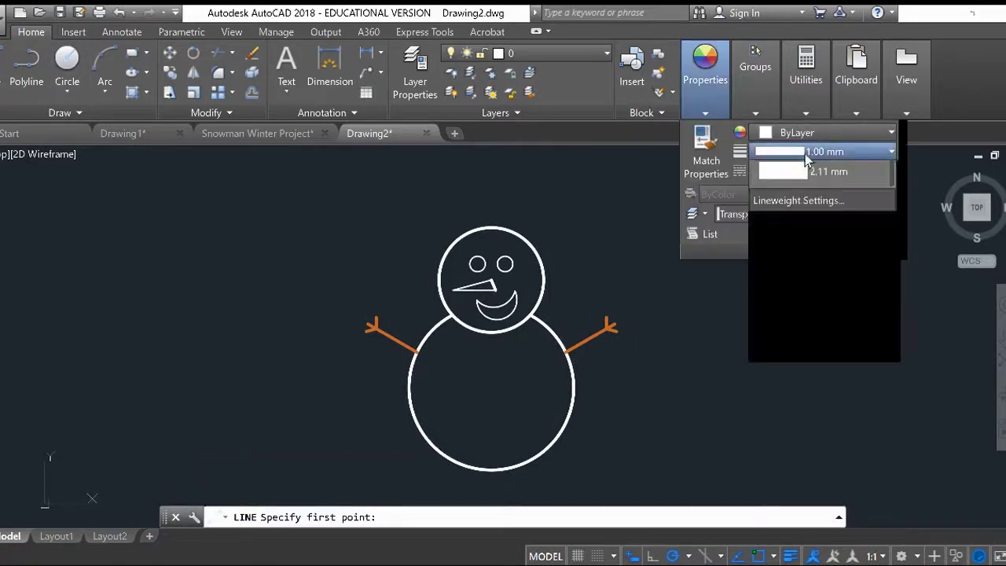
scroll(822, 229, up, 1)
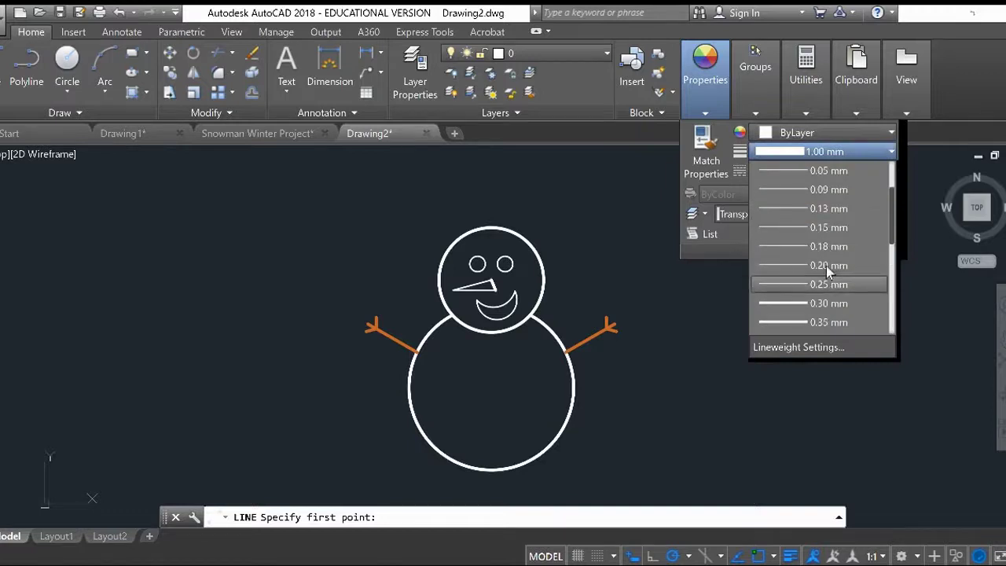
scroll(822, 304, down, 3)
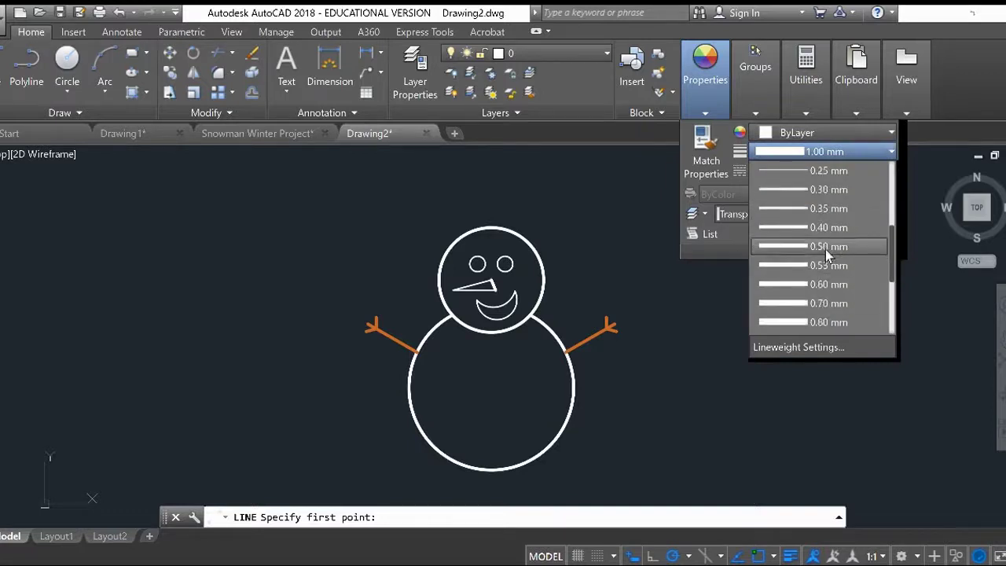
click(825, 249)
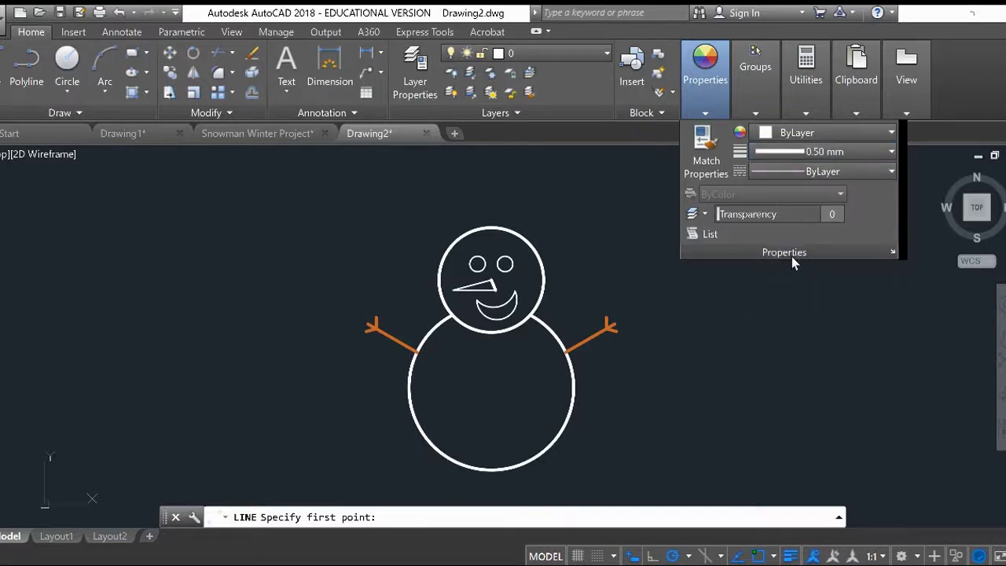
Draw the right hat half from the head top: 3.25 brim, 1.5 up, inward, up, left to centre
click(492, 238)
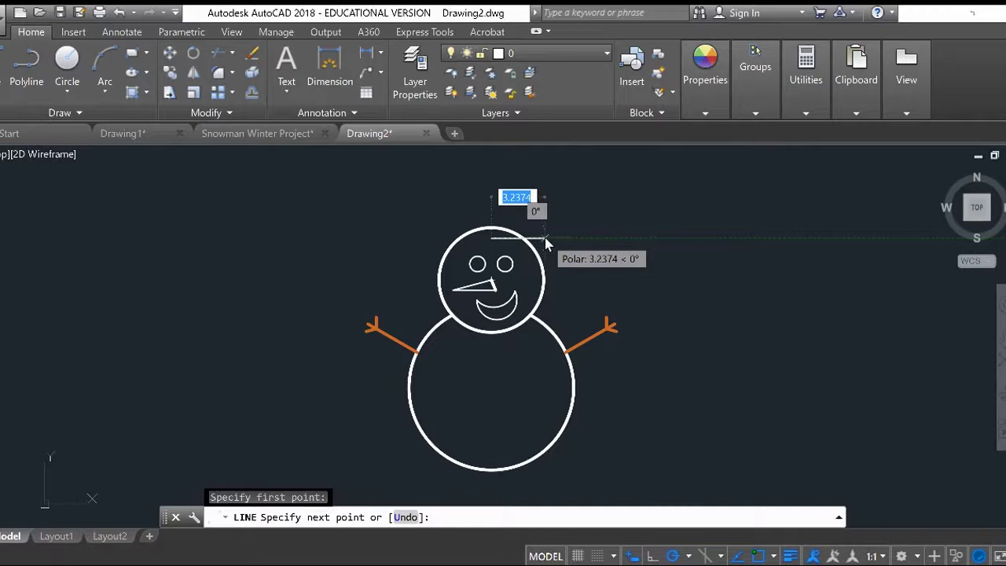
text(3)
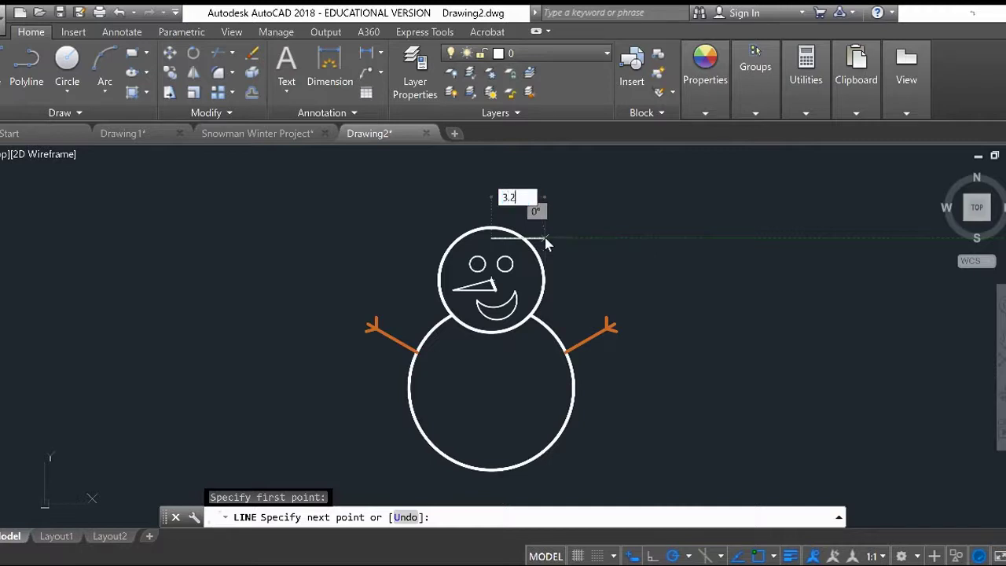
key(Return)
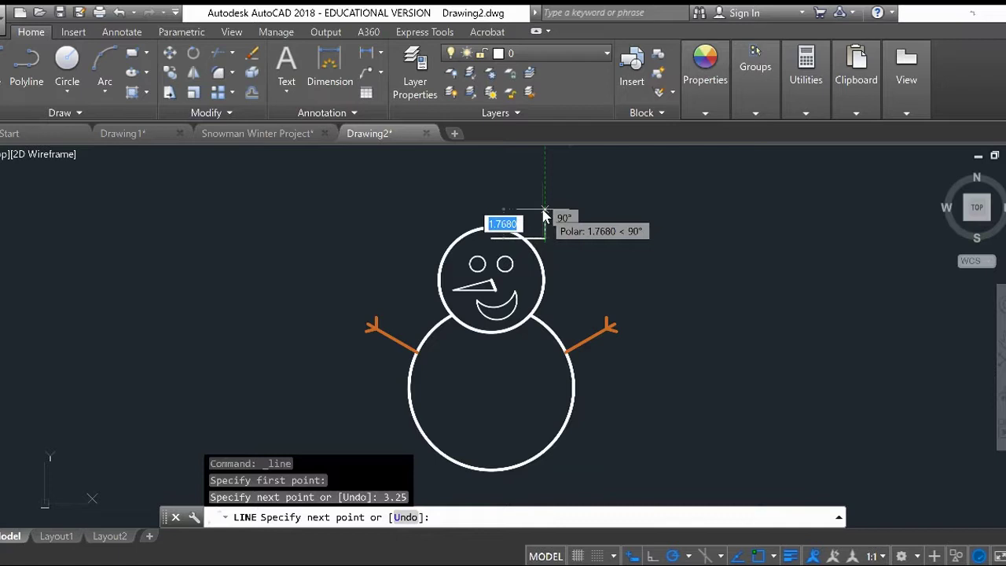
text(1)
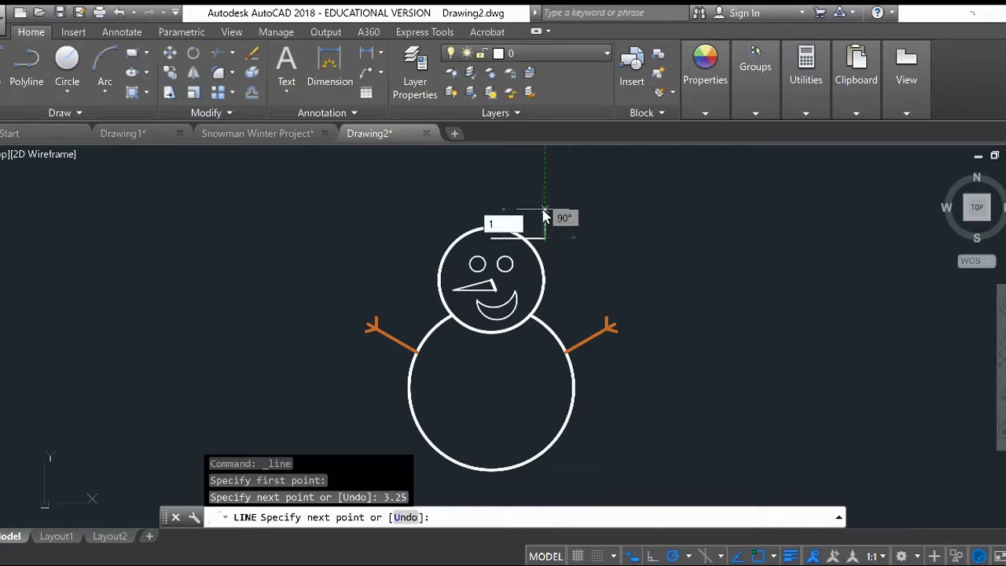
text(.5)
key(Return)
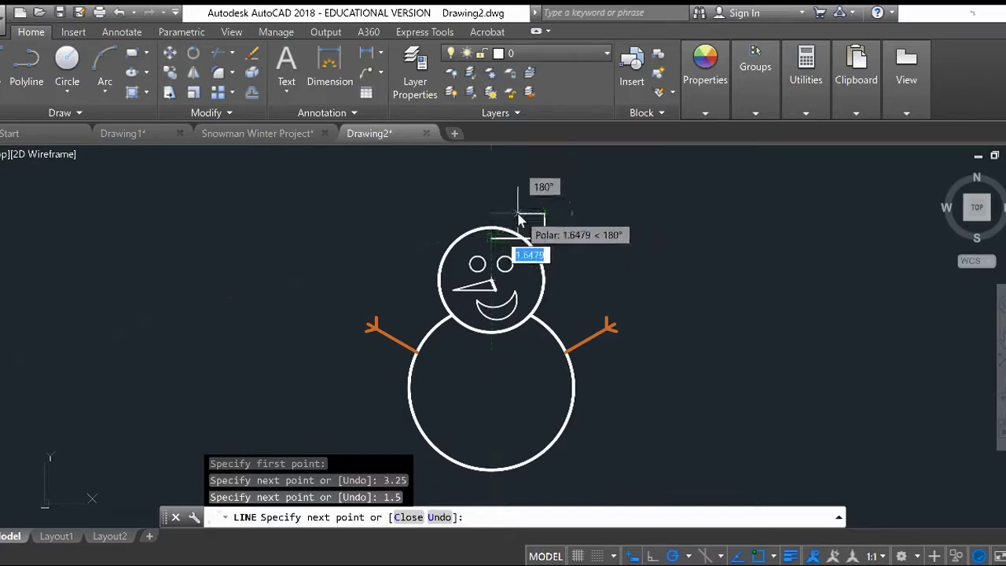
click(518, 213)
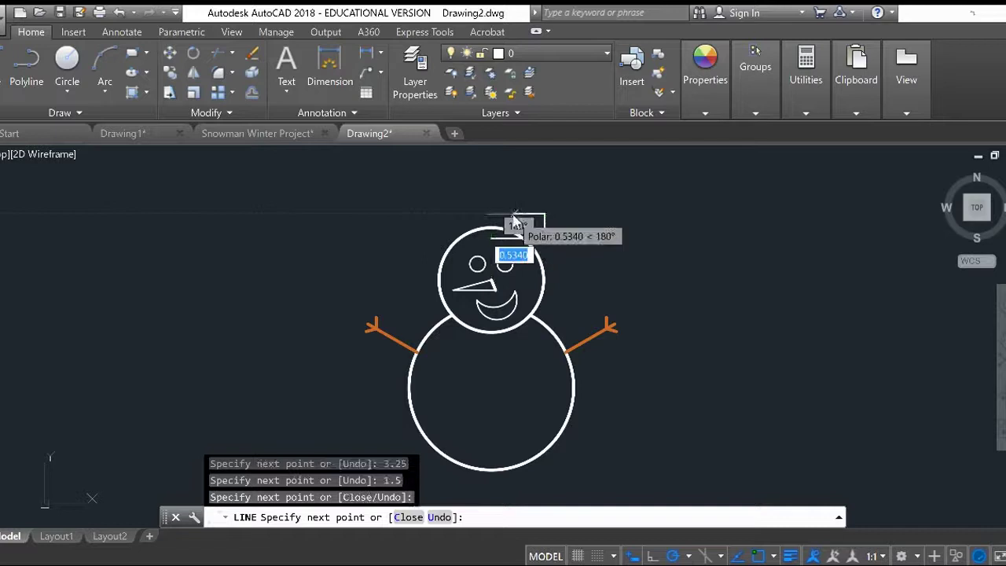
click(518, 176)
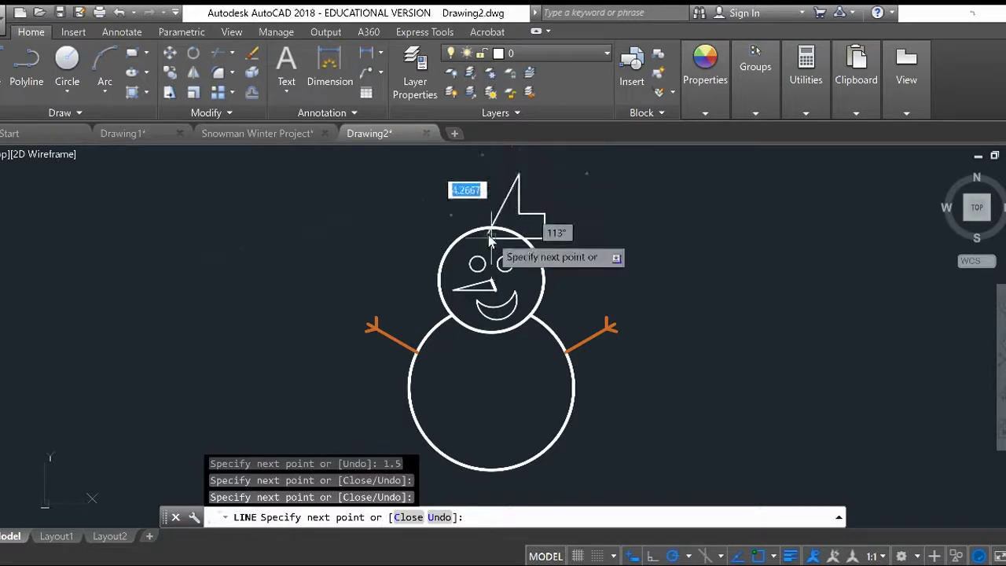
click(491, 174)
key(Escape)
click(557, 166)
Mirror the selected half-hat segments about the vertical centre line, keeping the original half
click(485, 193)
click(553, 208)
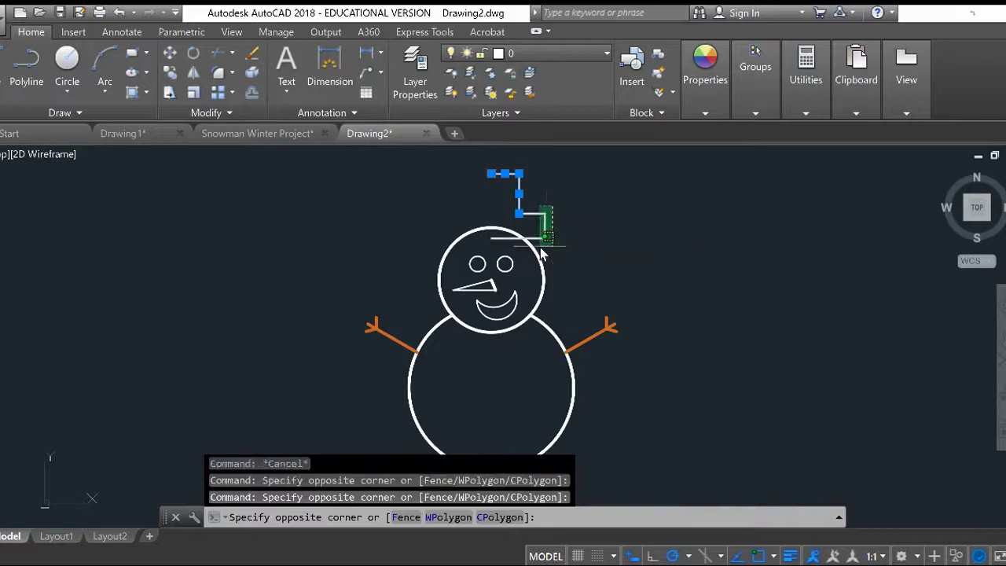
click(530, 240)
text(n)
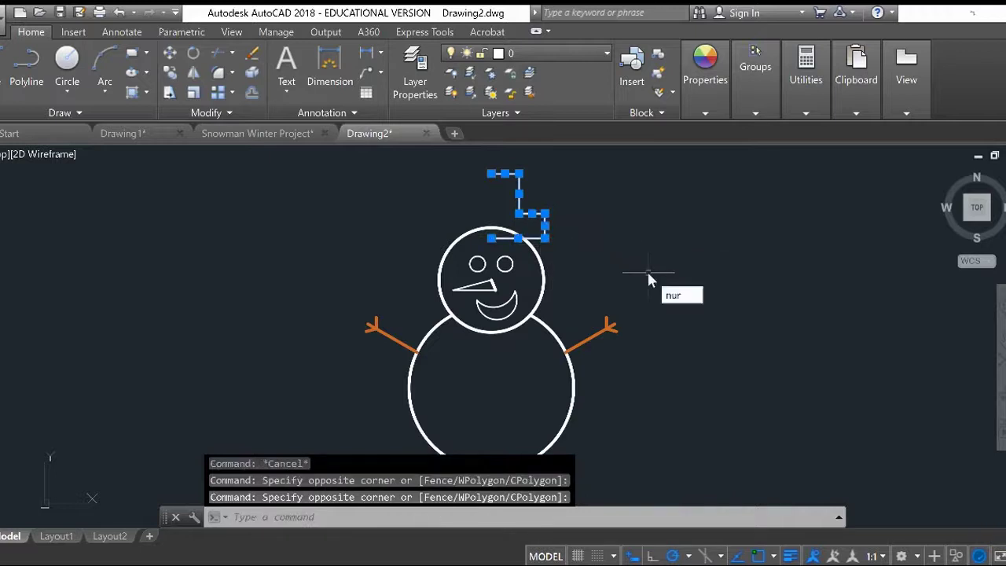
text(ur)
key(BackSpace)
key(Return)
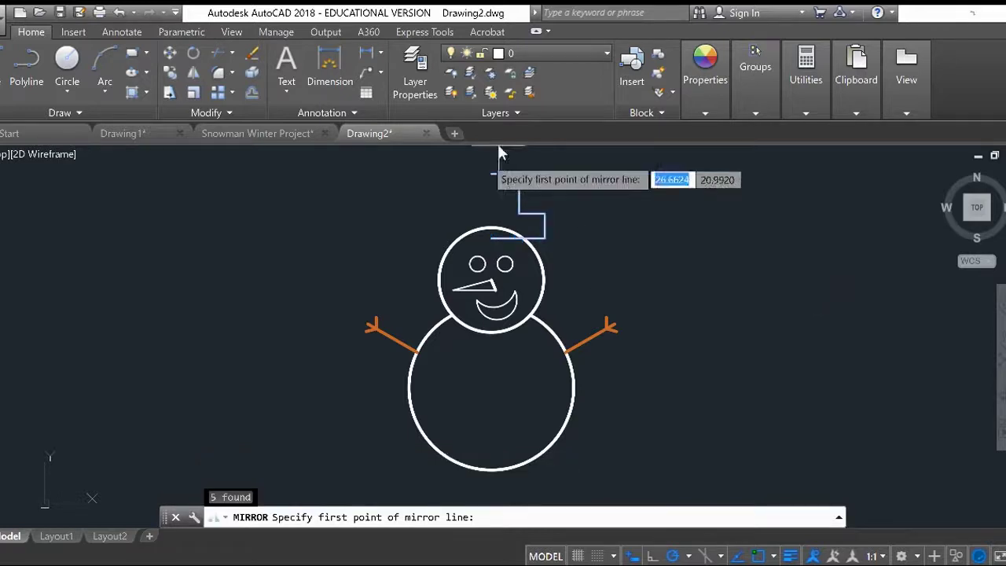
click(493, 173)
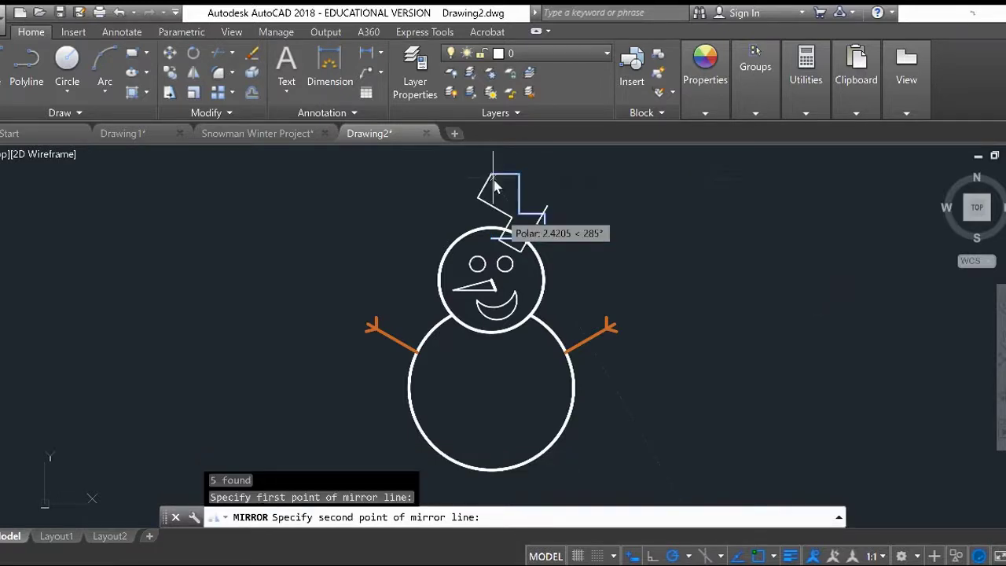
click(497, 240)
key(Down)
key(Down)
key(Return)
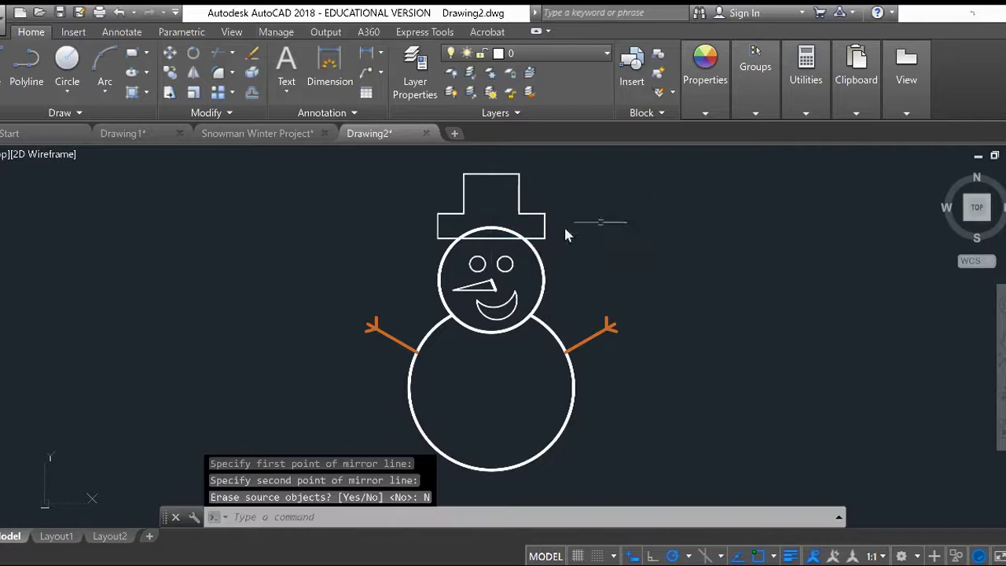
text(trim)
key(Return)
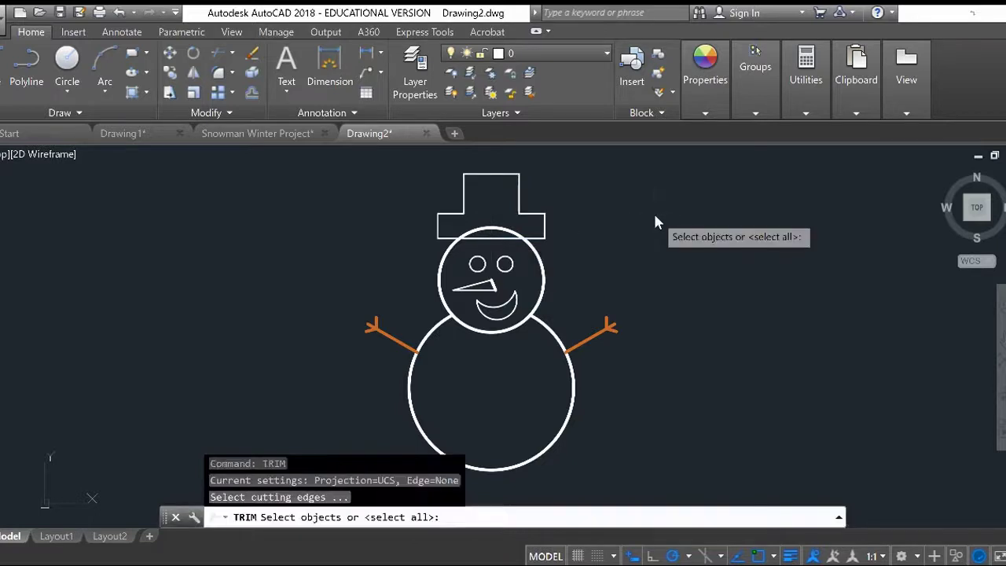
key(Return)
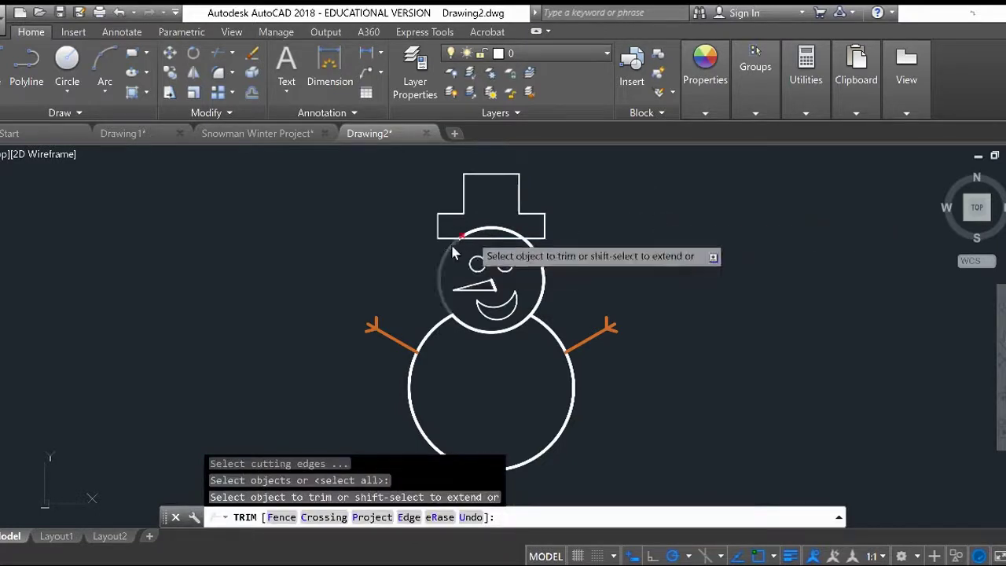
click(485, 236)
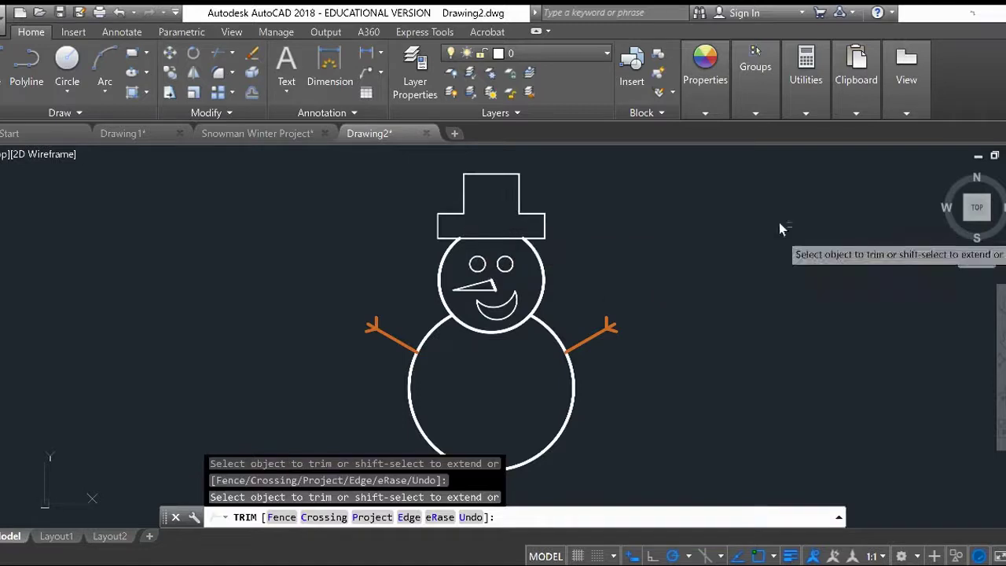
key(Escape)
key(Escape)
key(Escape)
middle_drag(665, 270, 684, 263)
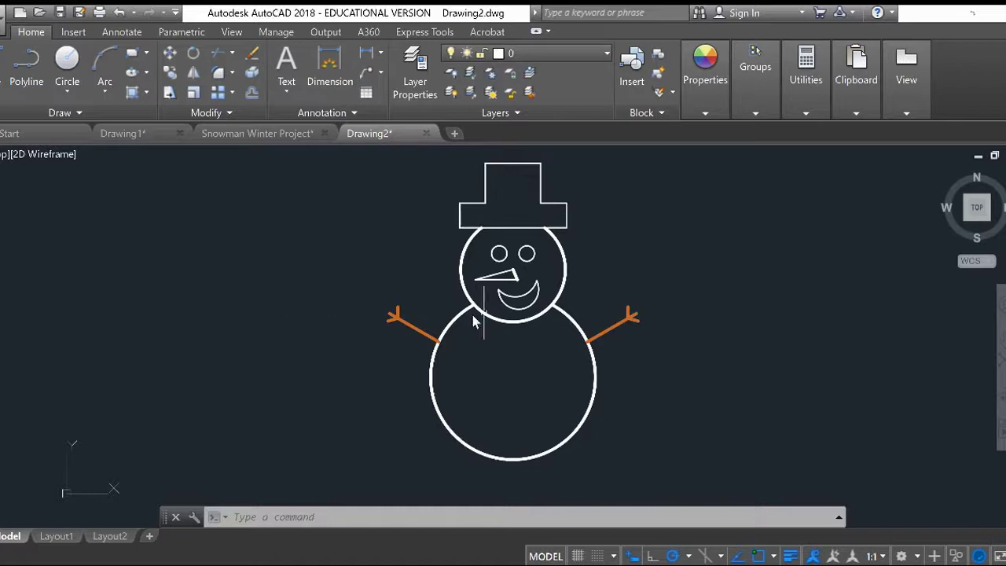
Offset the head circle 0.75 outward to make the first ring
click(500, 323)
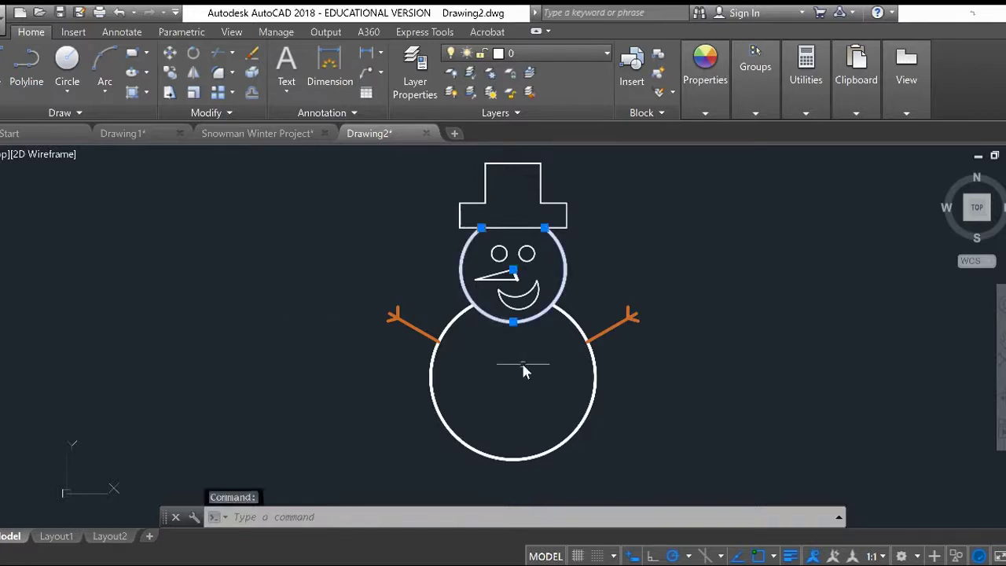
text(off)
key(Return)
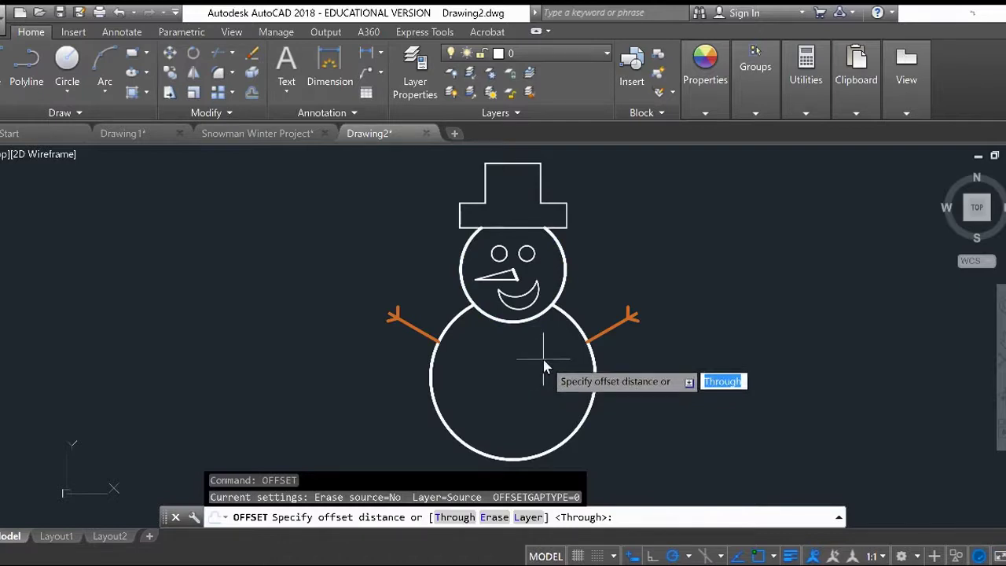
text(.75)
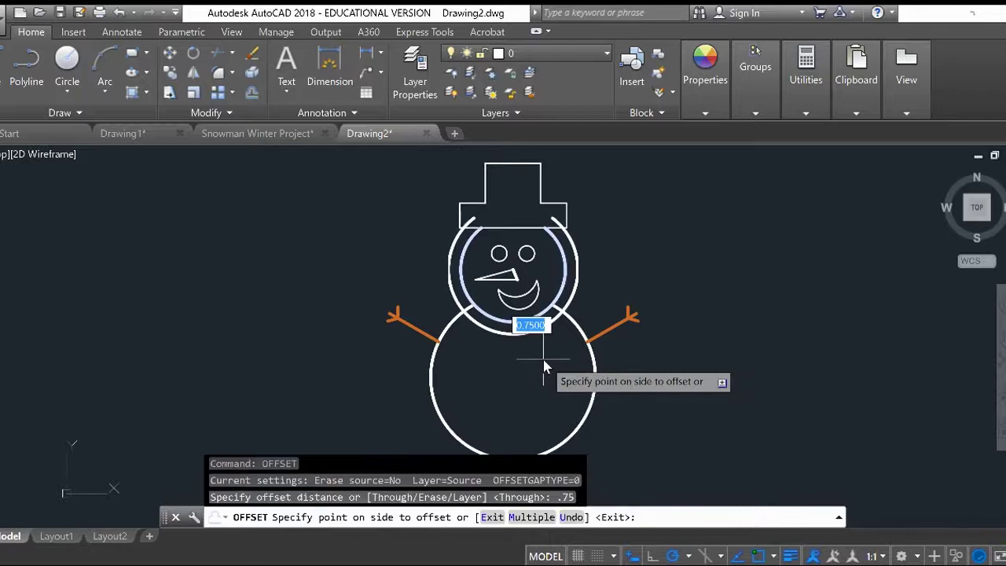
click(547, 346)
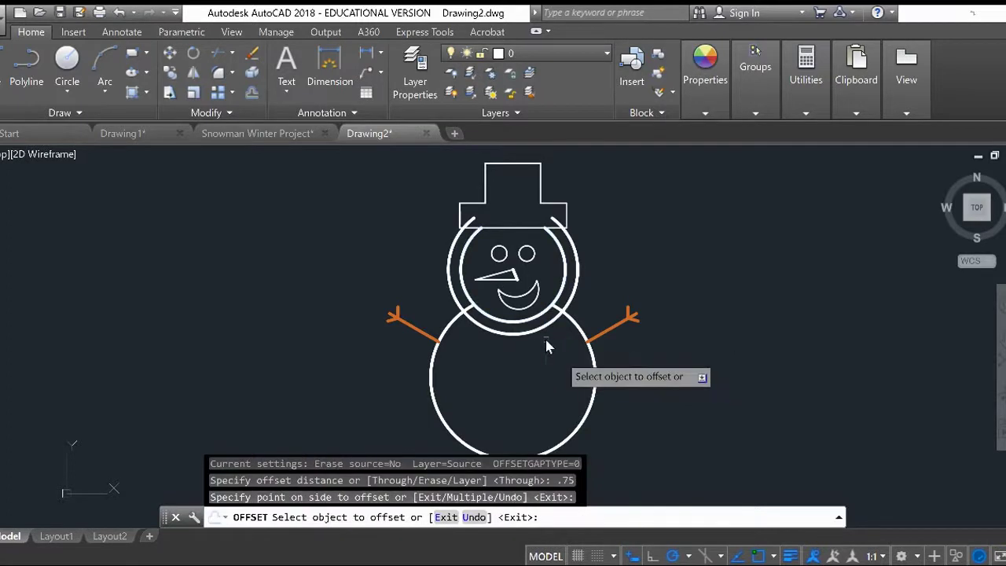
key(Return)
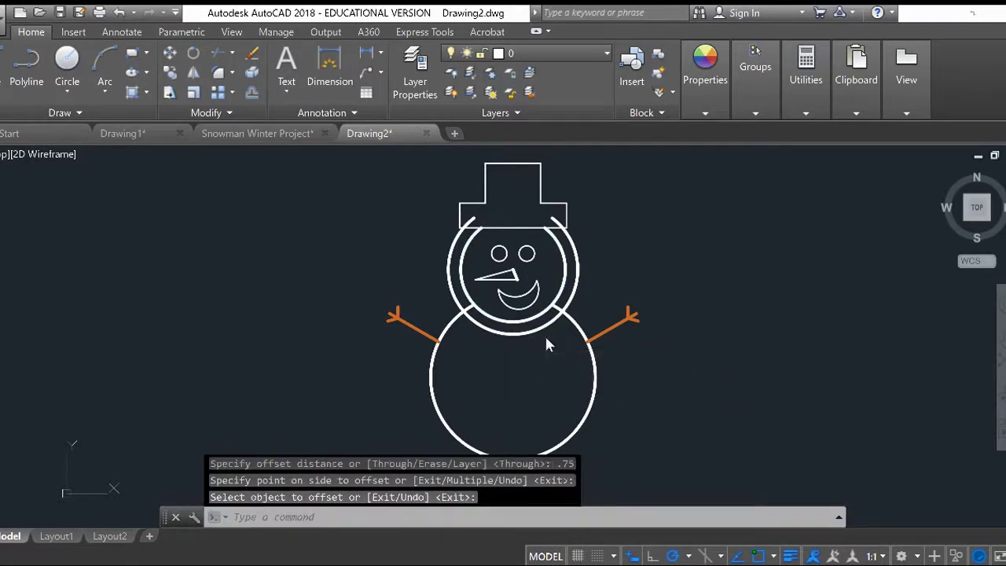
key(Escape)
Offset the new ring another 0.75 outward and select both outer rings
key(Return)
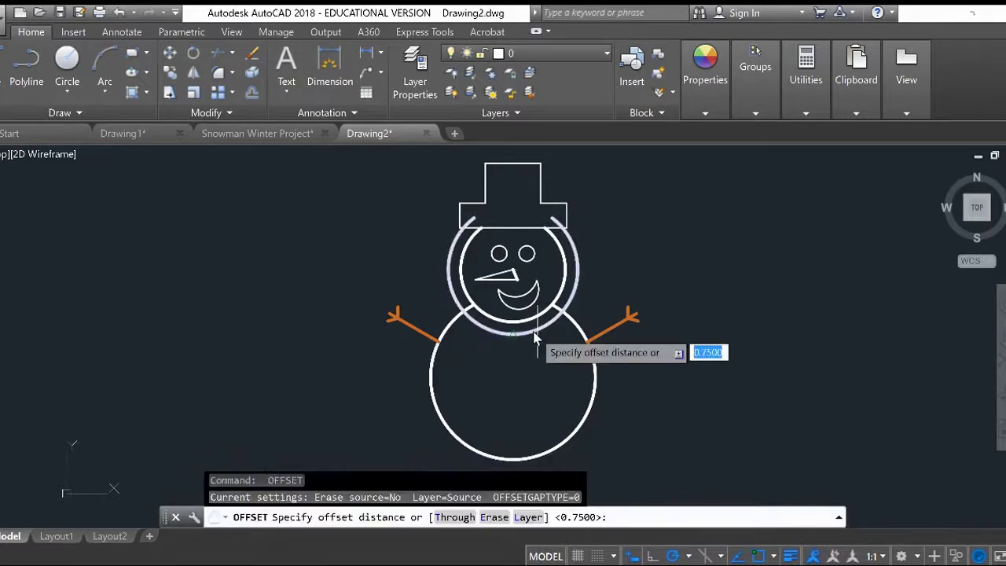
key(Return)
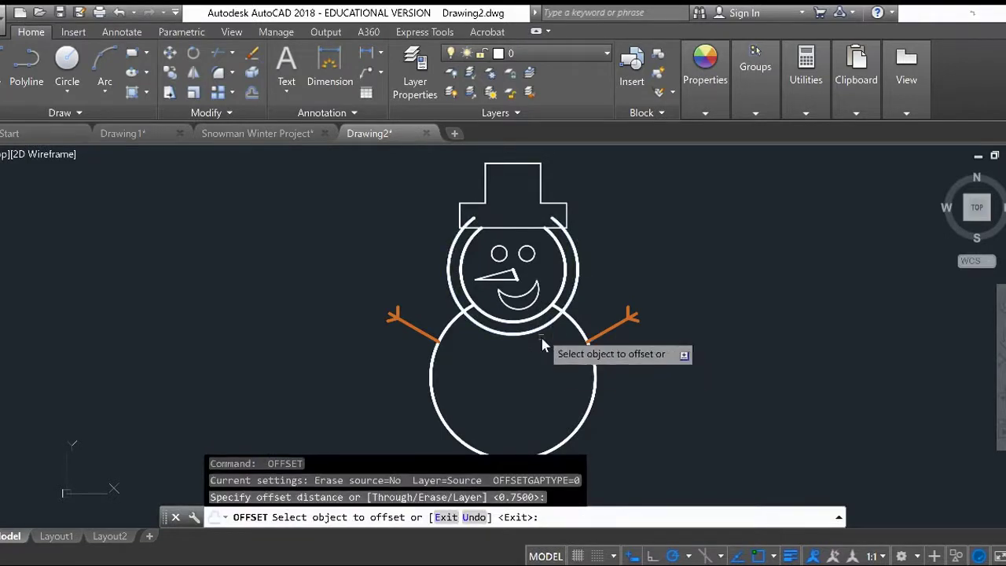
click(542, 343)
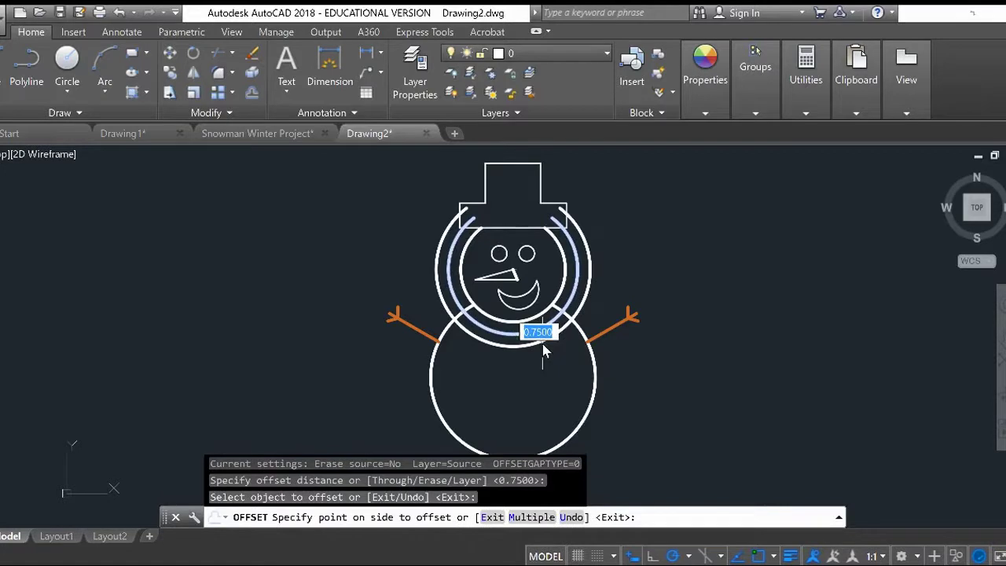
click(542, 352)
key(Escape)
click(589, 283)
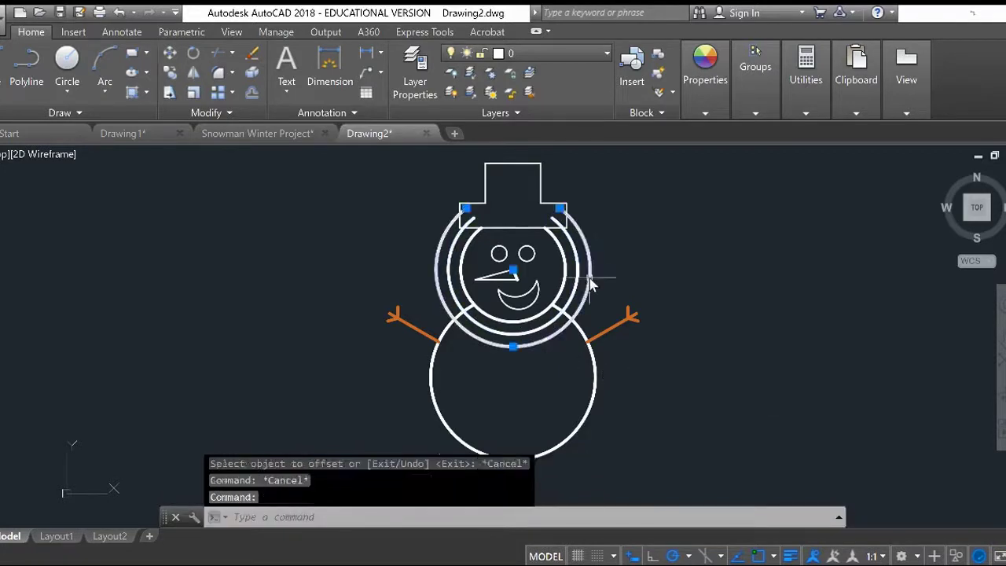
click(591, 284)
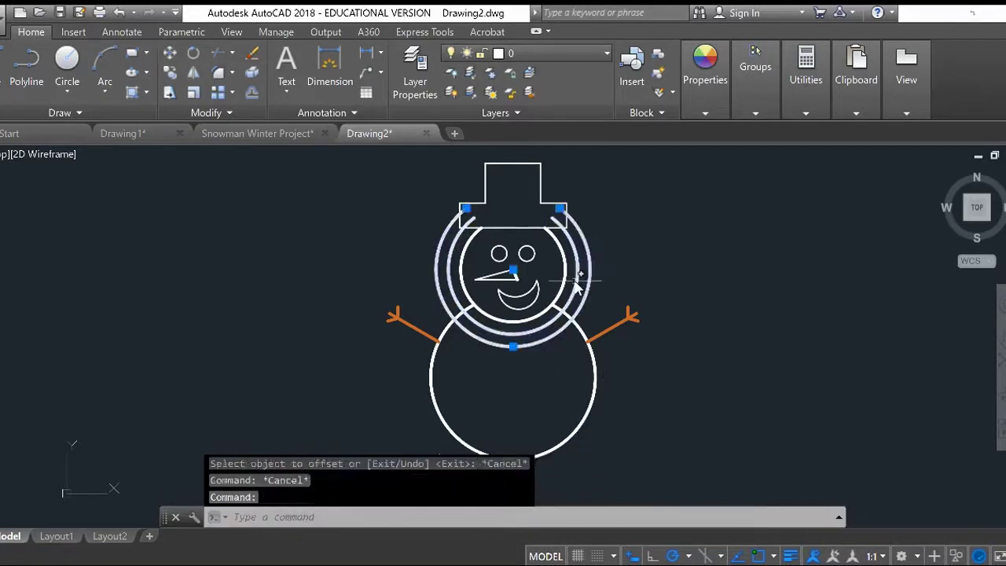
click(705, 112)
click(818, 151)
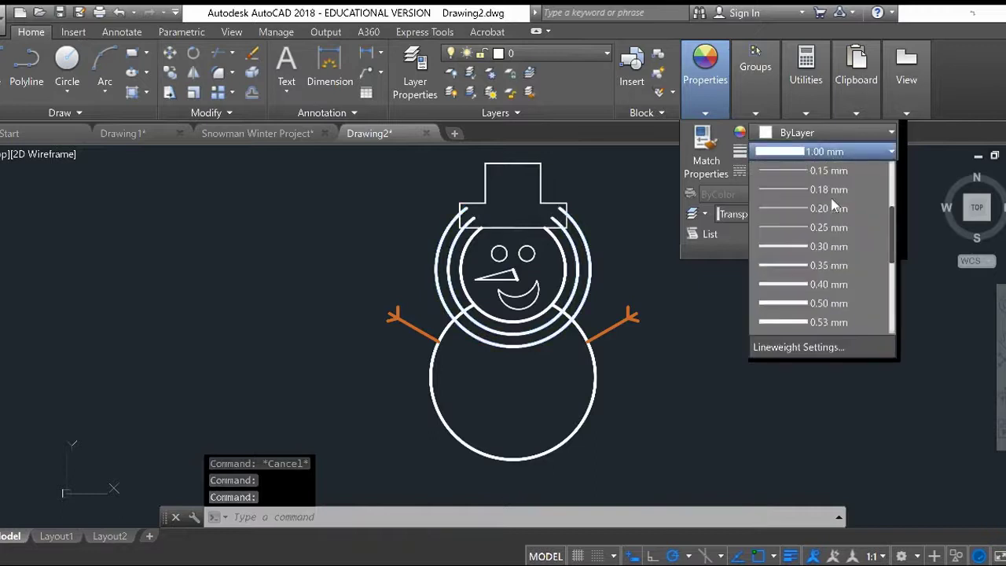
scroll(834, 206, up, 1)
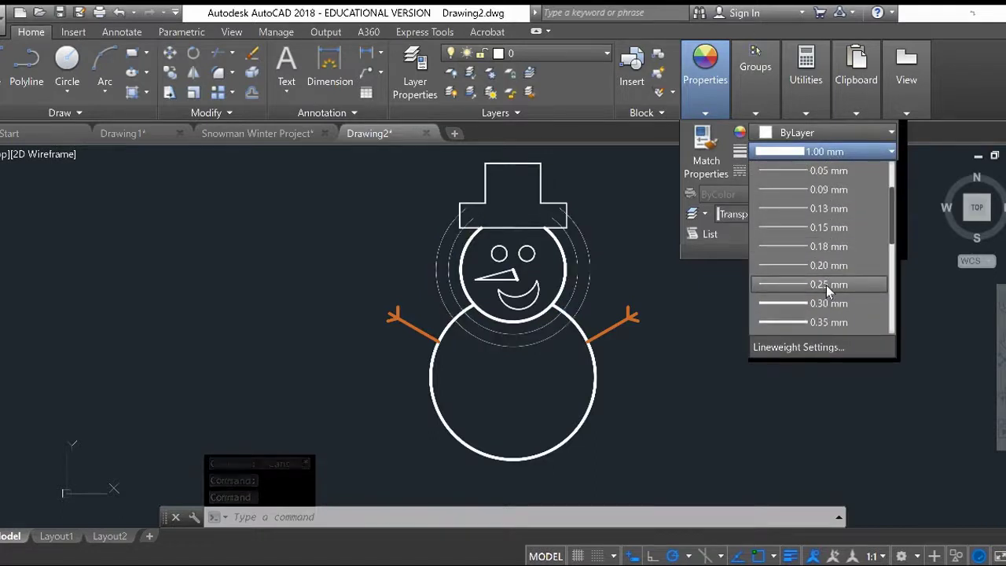
scroll(826, 291, down, 1)
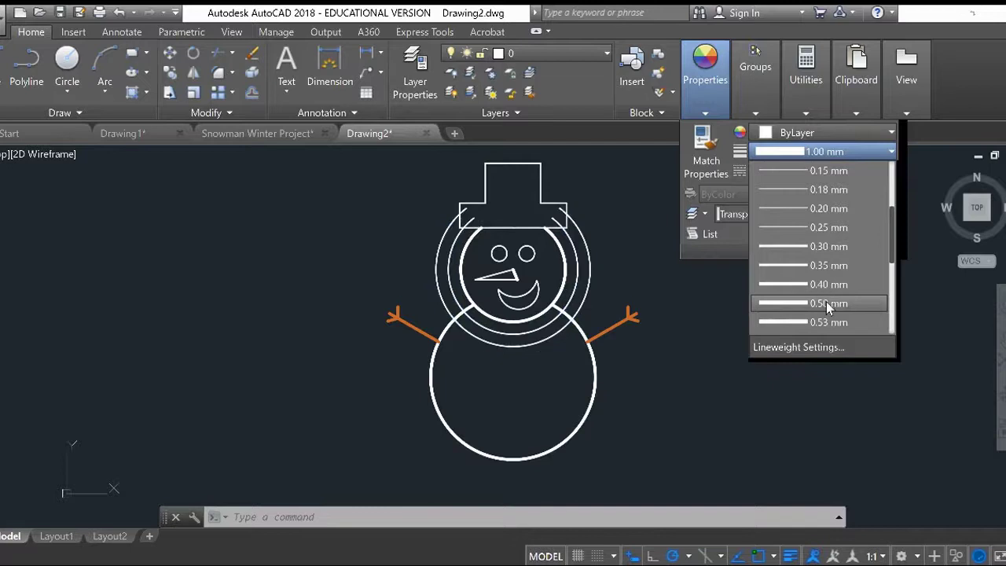
key(Escape)
key(Escape)
key(Escape)
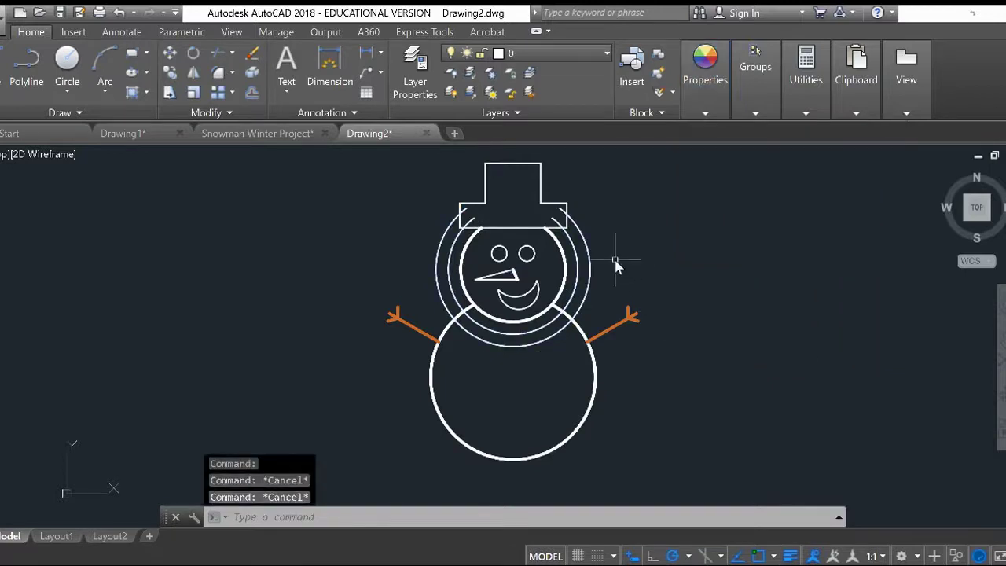
Trim the rings' left and right sides beside the head, leaving the scarf band at the neck
text(TR)
key(Return)
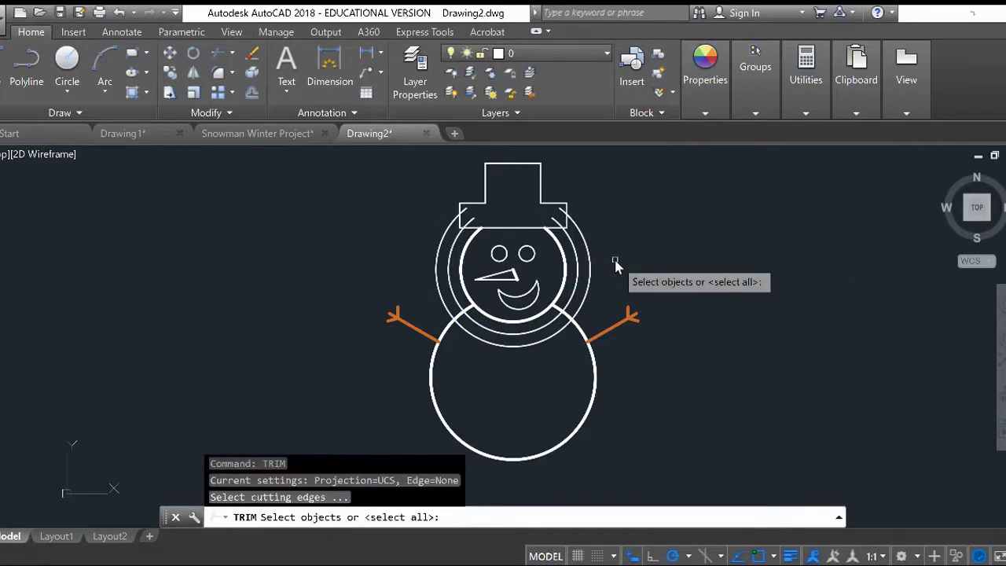
key(Return)
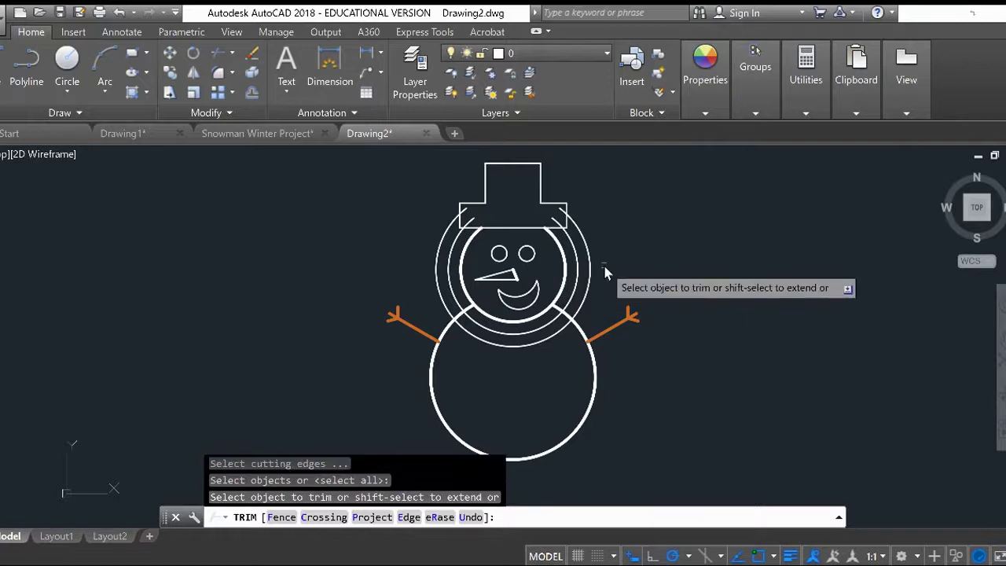
click(594, 262)
click(578, 283)
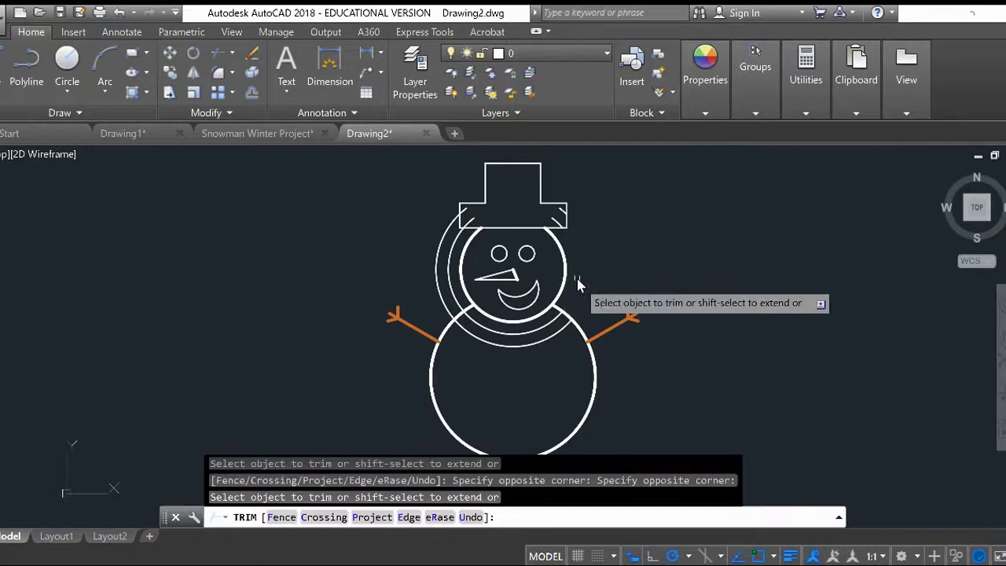
click(436, 285)
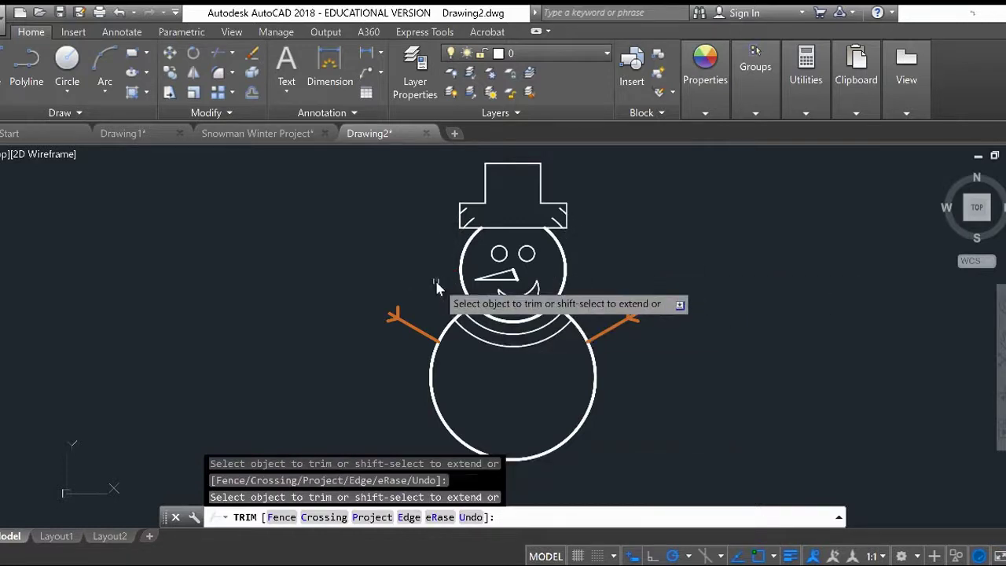
key(Escape)
Delete the leftover ring fragments at the hat's left and right corners
click(467, 220)
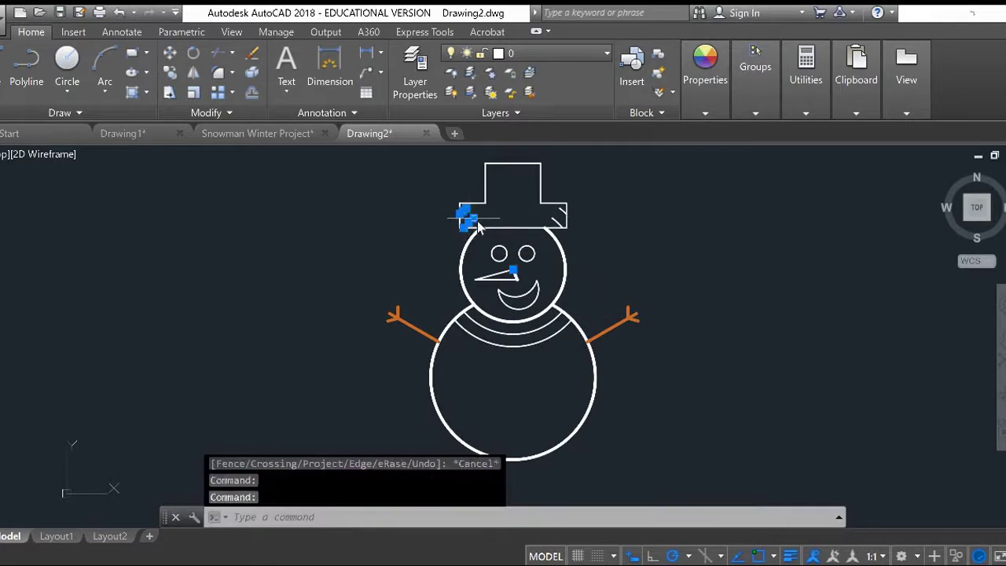
key(Delete)
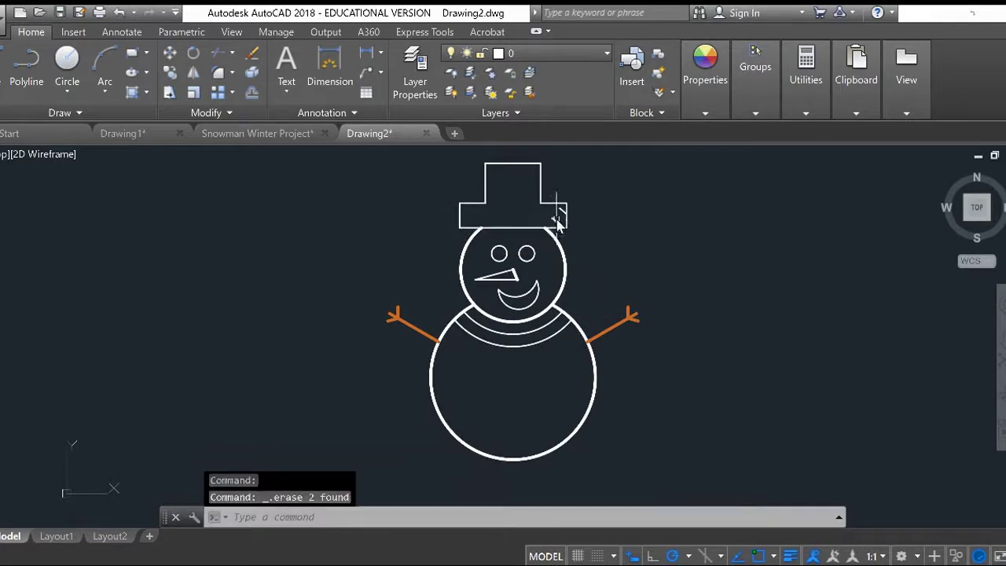
click(556, 222)
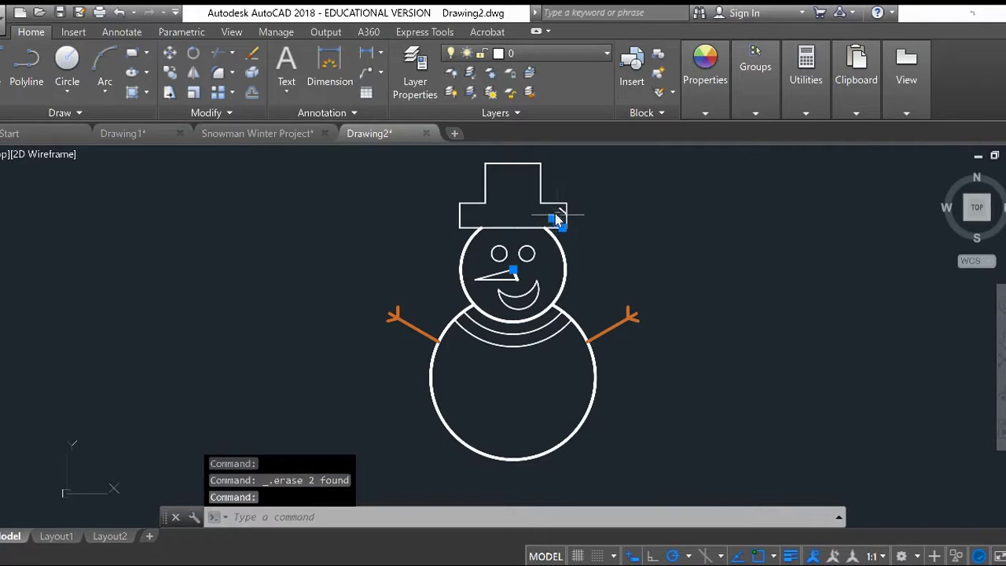
key(Delete)
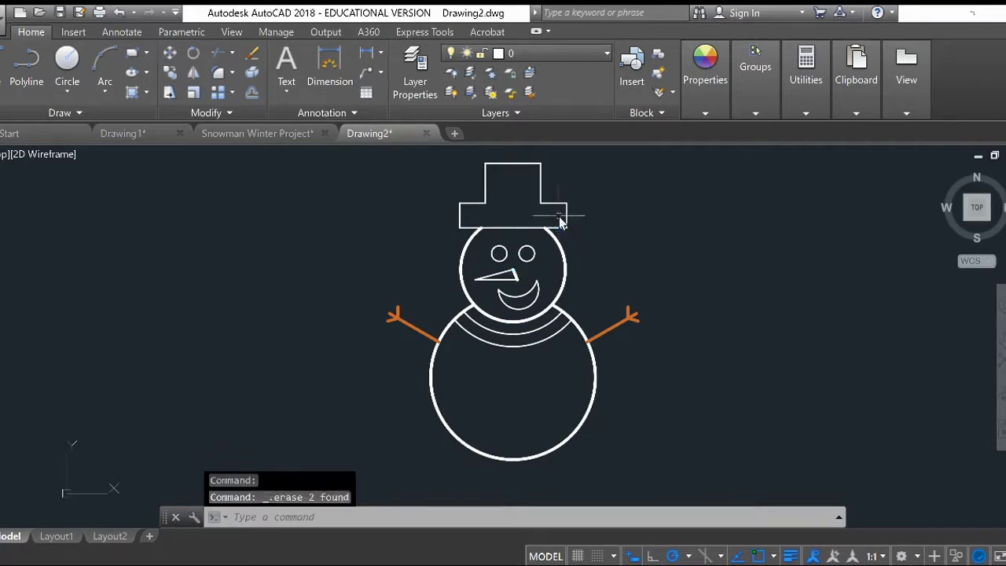
key(Escape)
key(Escape)
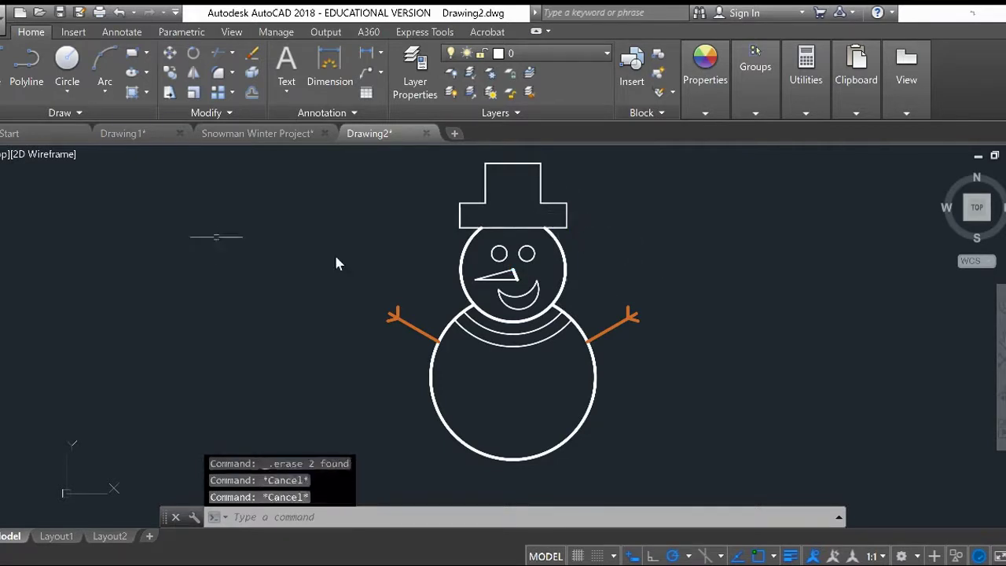
Draw a three-point arc from near the right shoulder curving up-right as a scarf tail
click(96, 79)
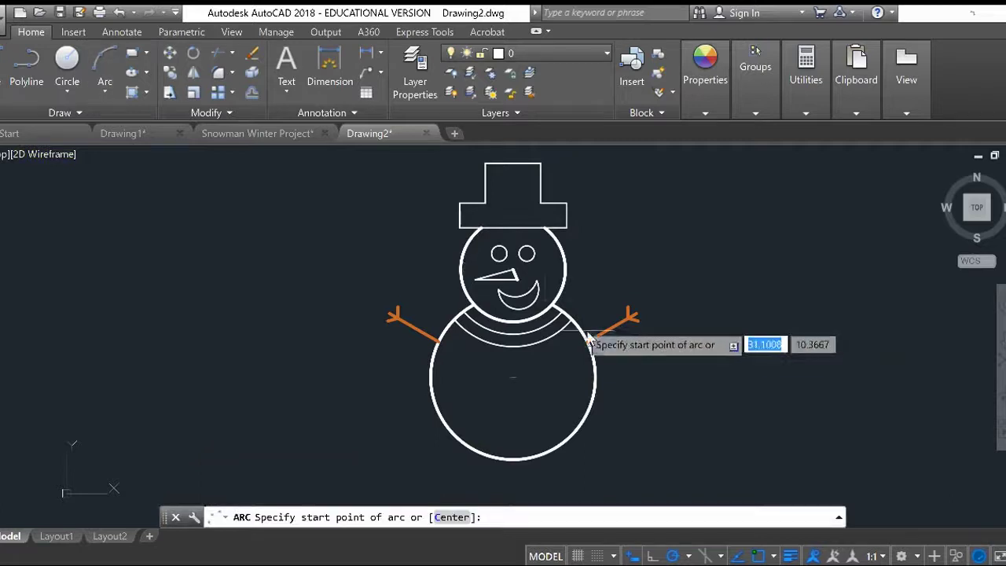
click(562, 317)
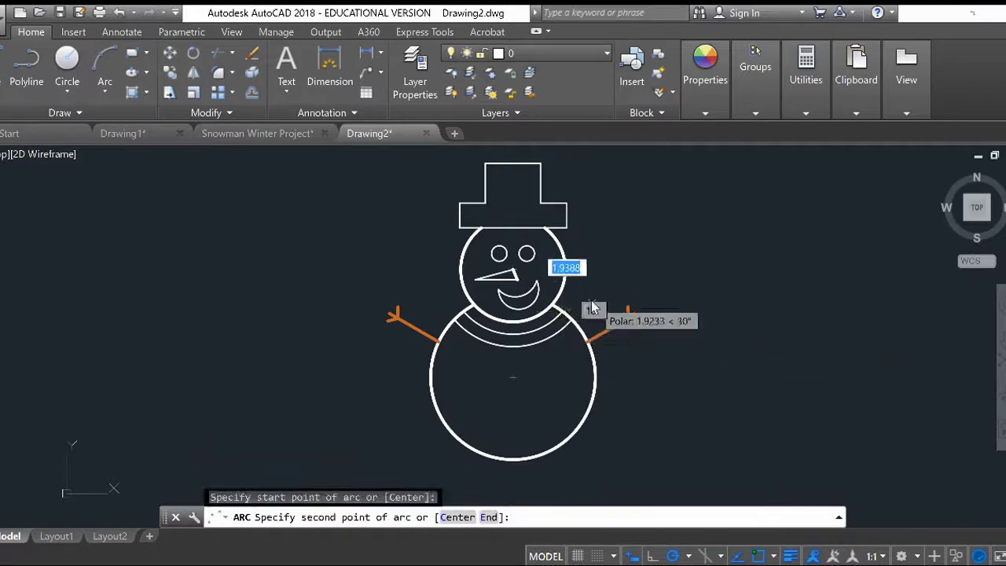
click(591, 301)
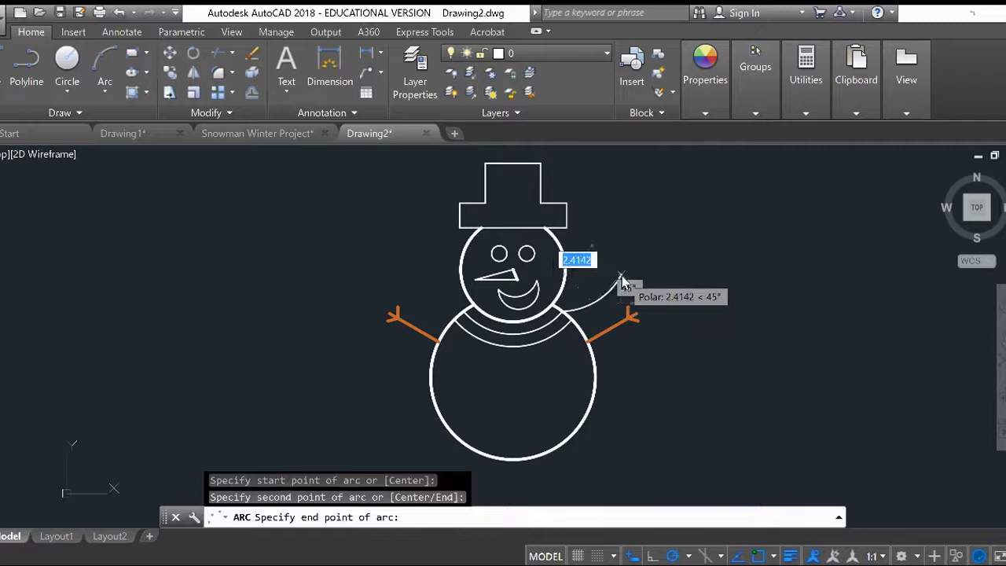
click(621, 280)
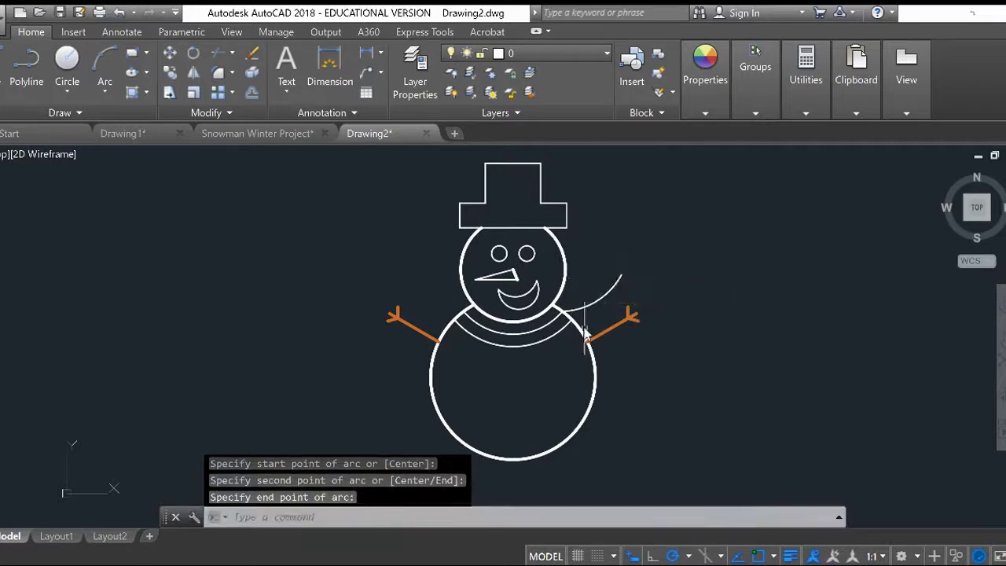
Copy the scarf-tail arc twice alongside the original
click(564, 304)
text(cop)
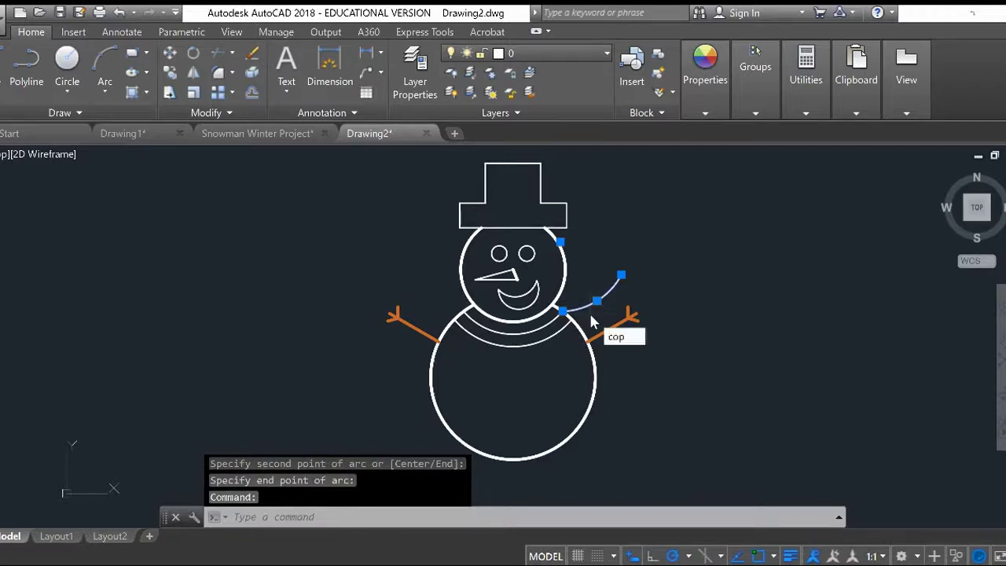
text(y)
key(Return)
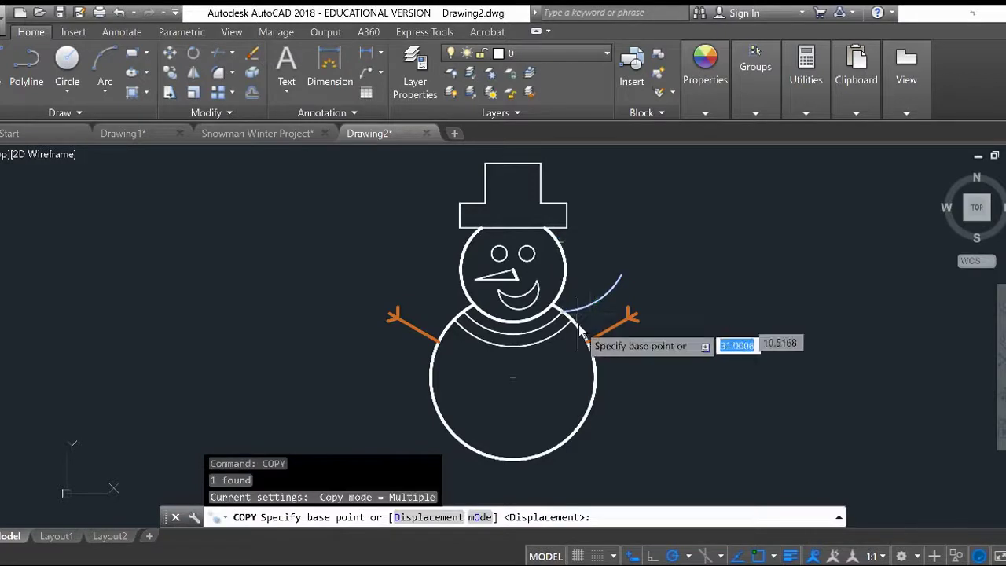
scroll(571, 318, down, 2)
scroll(565, 316, up, 4)
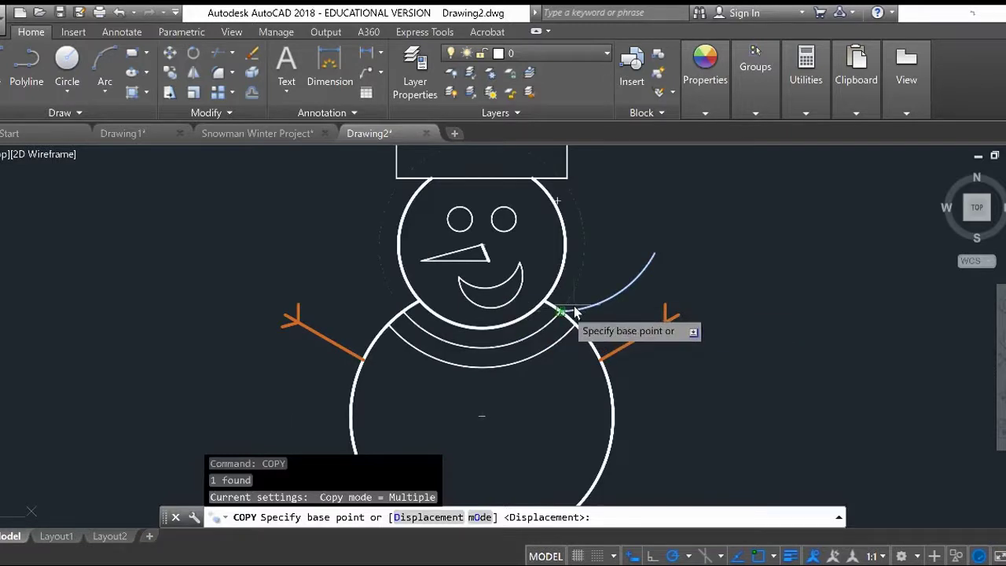
click(563, 315)
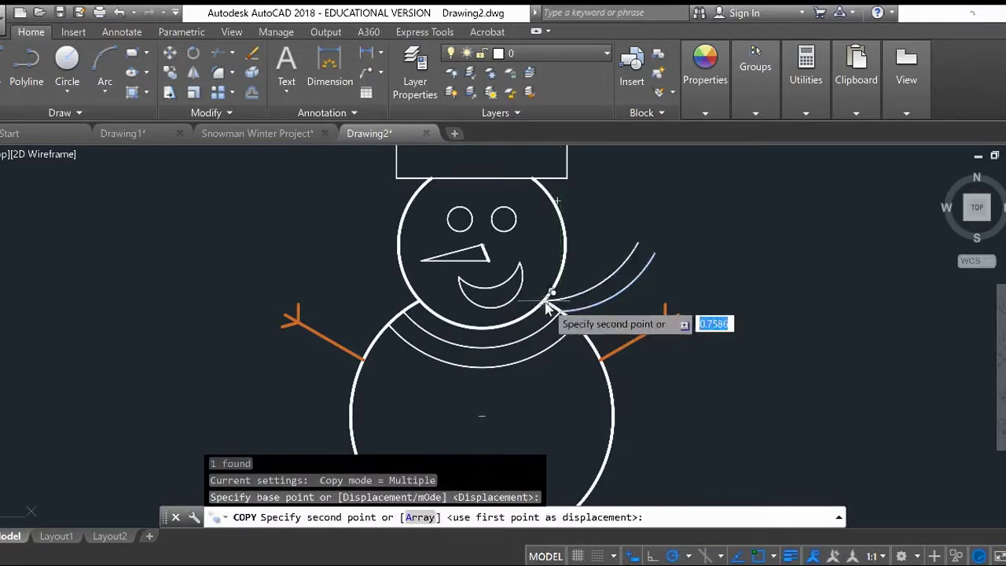
click(554, 306)
click(579, 331)
key(Escape)
key(Escape)
key(Escape)
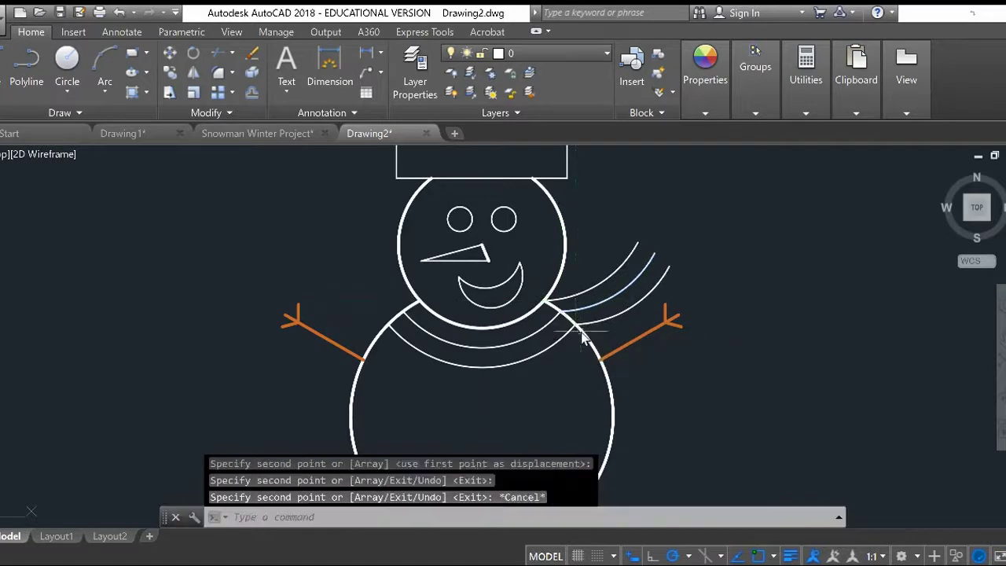
scroll(634, 314, down, 2)
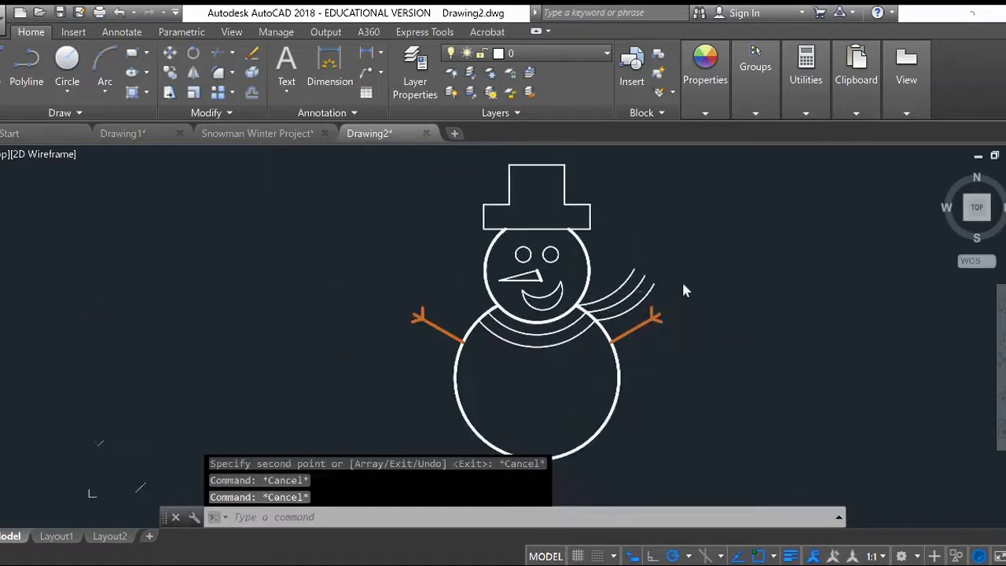
middle_drag(682, 290, 611, 300)
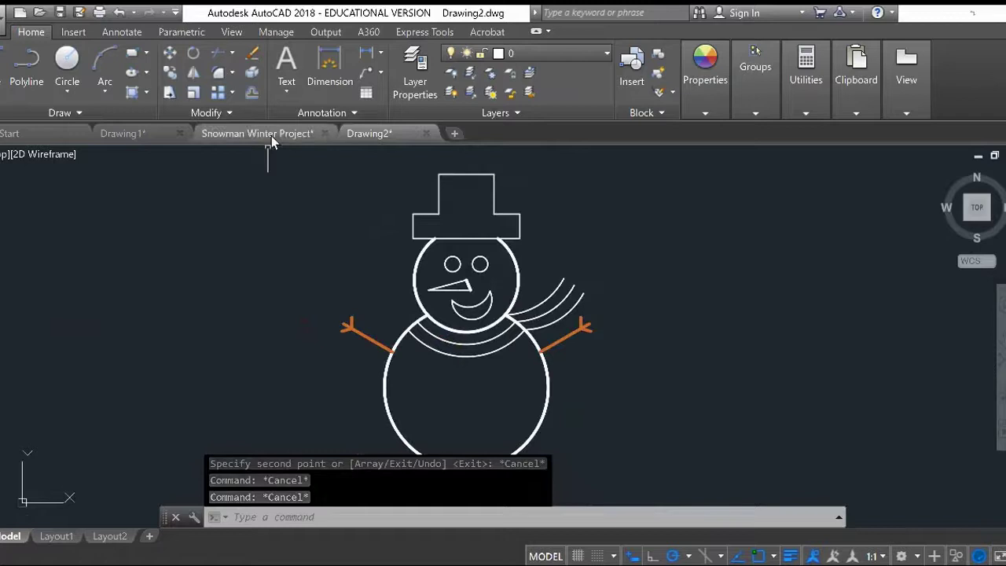
mouse_move(272, 136)
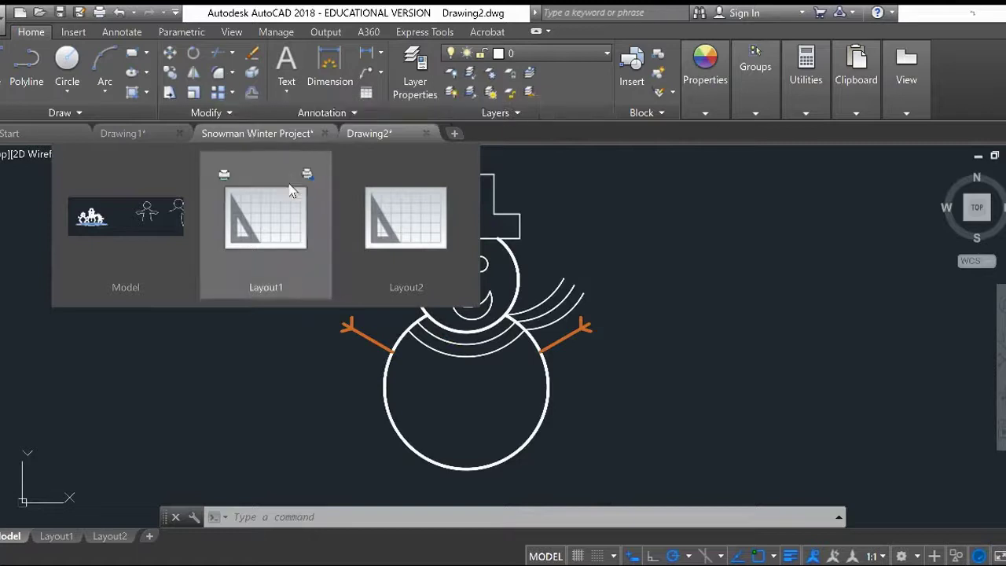
key(Escape)
key(Escape)
key(Escape)
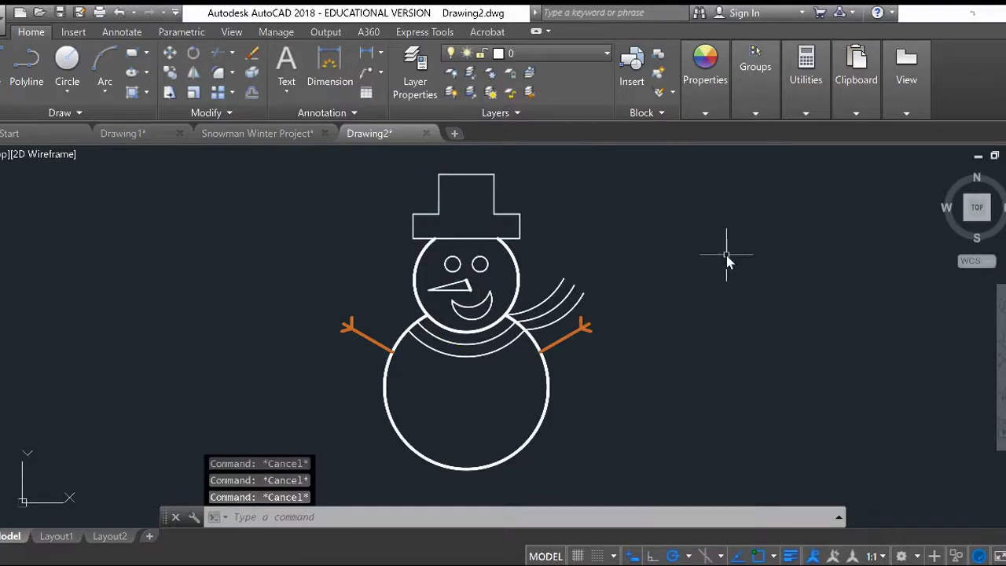
Hatch the nose with a Solid fill in orange 242,103,34
text(hatch)
key(Return)
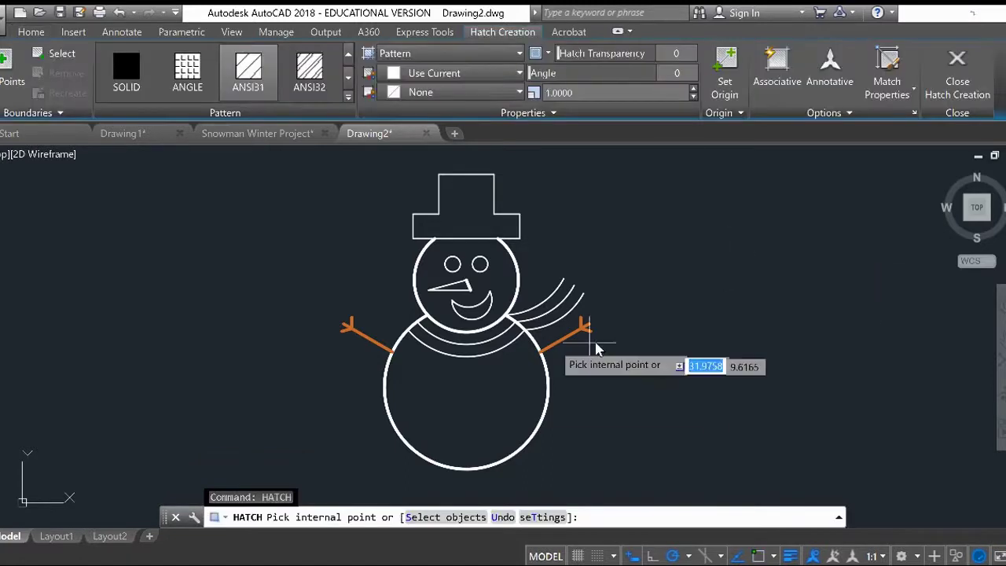
click(409, 57)
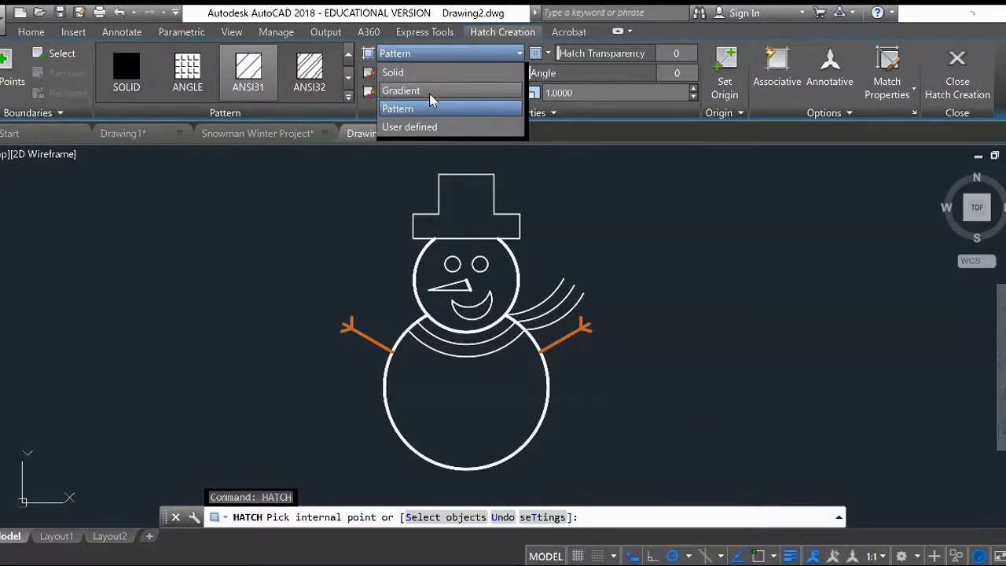
click(426, 74)
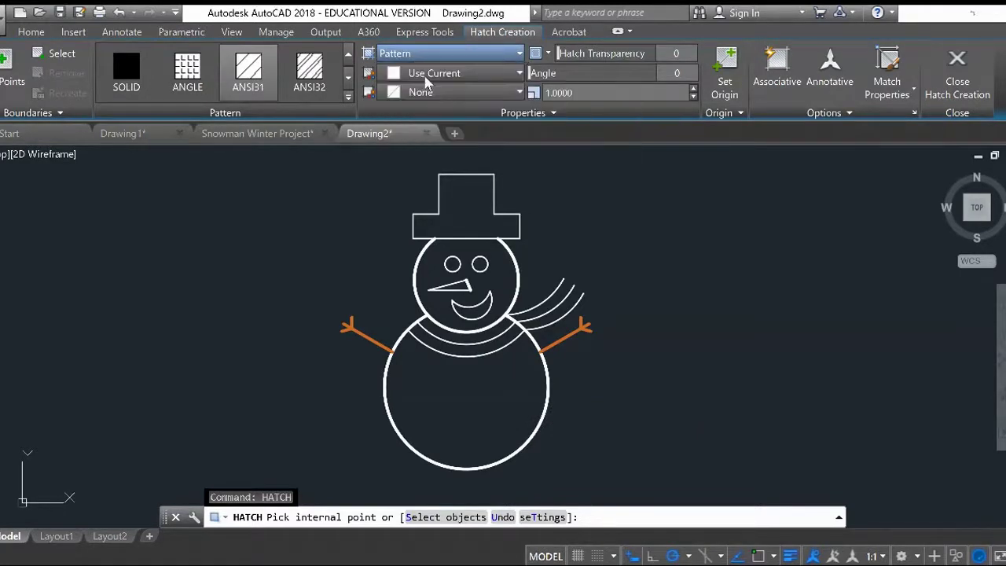
click(450, 79)
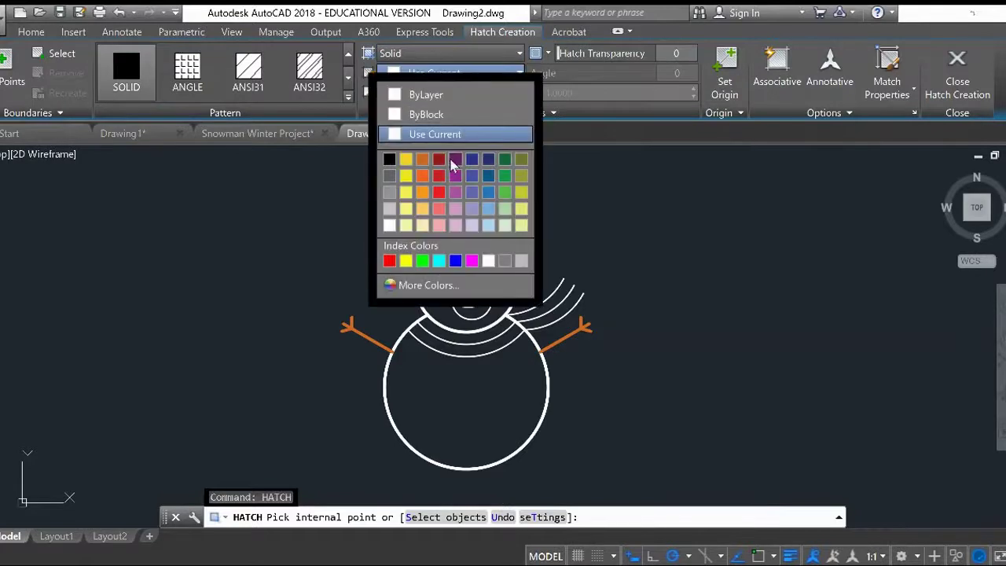
click(423, 185)
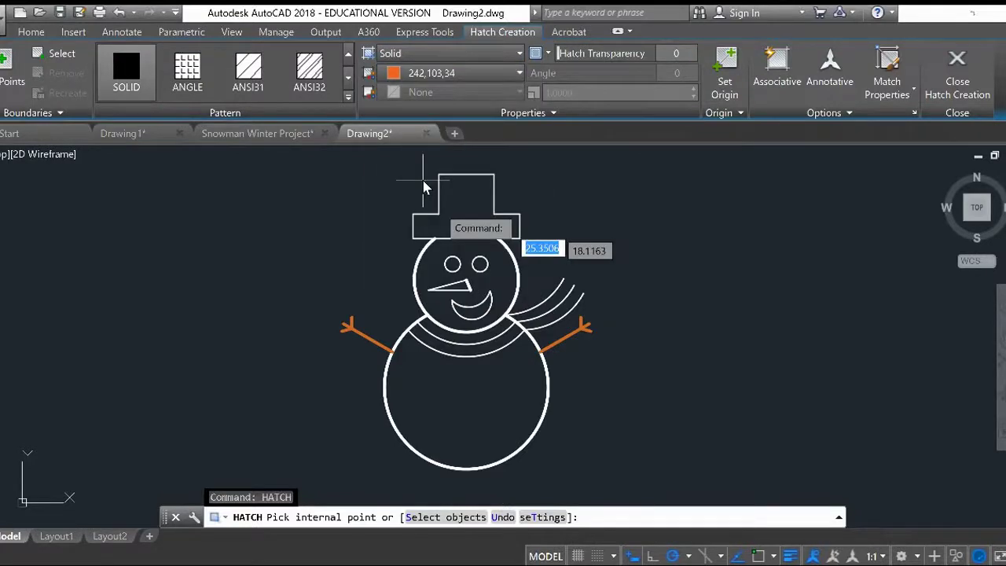
click(456, 287)
key(Escape)
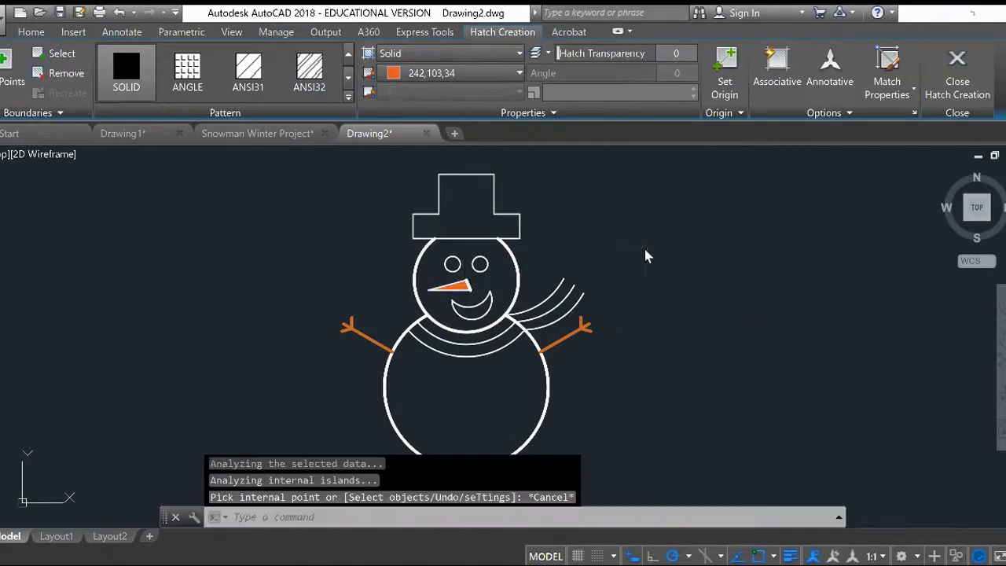
Fill the top hat with a gradient hatch from black to grey 147,149,152
text(hatch)
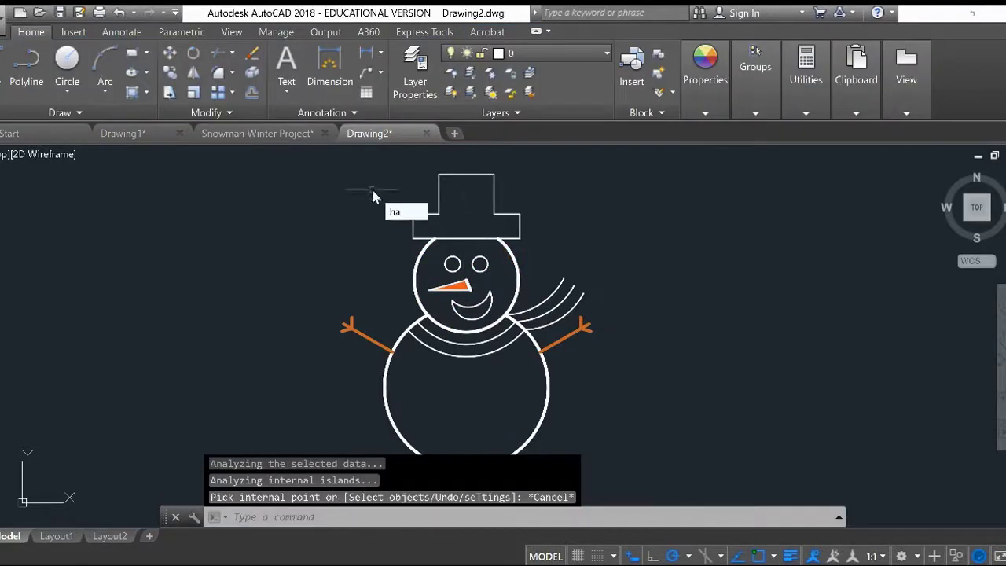
key(Return)
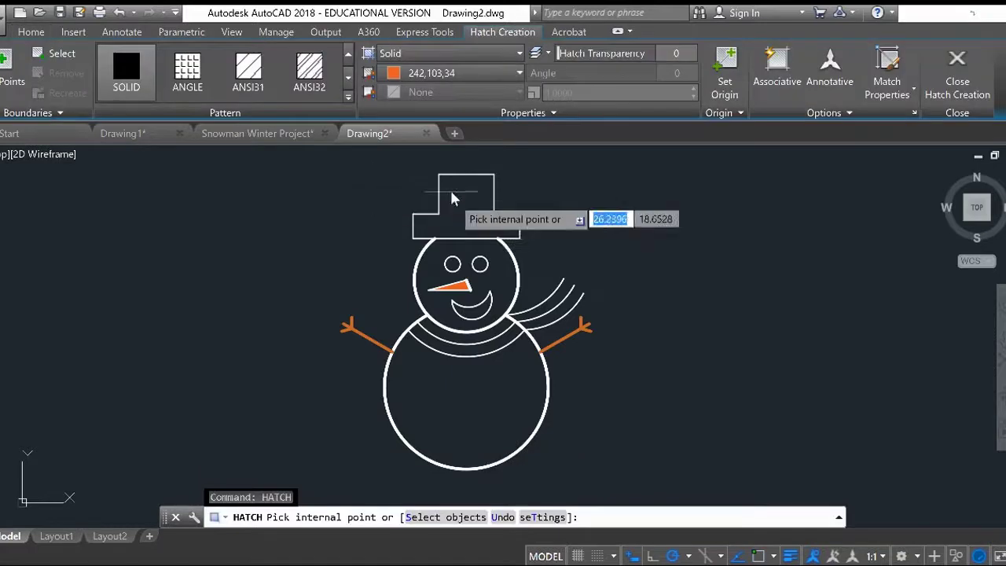
click(425, 54)
click(409, 90)
click(443, 75)
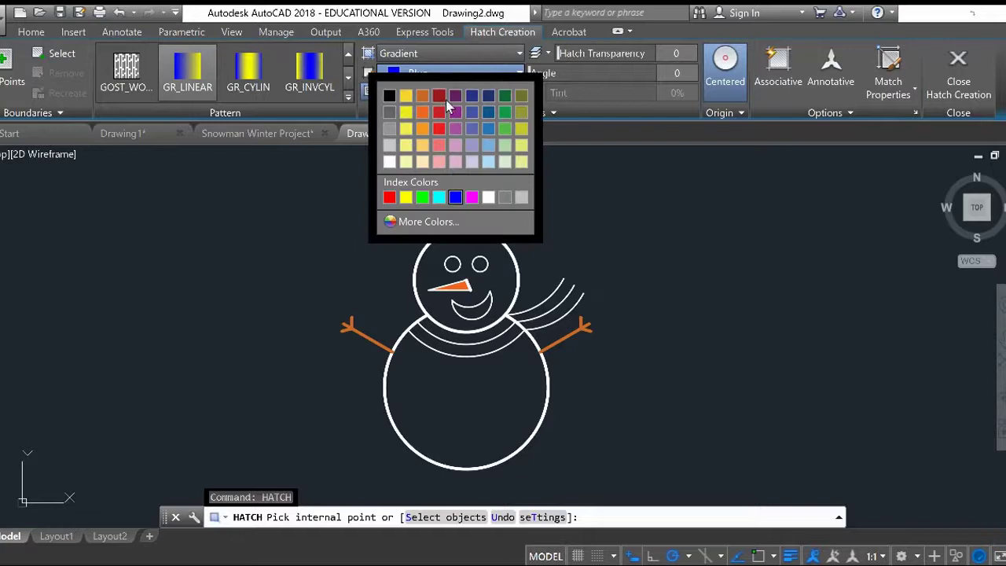
click(389, 96)
click(410, 93)
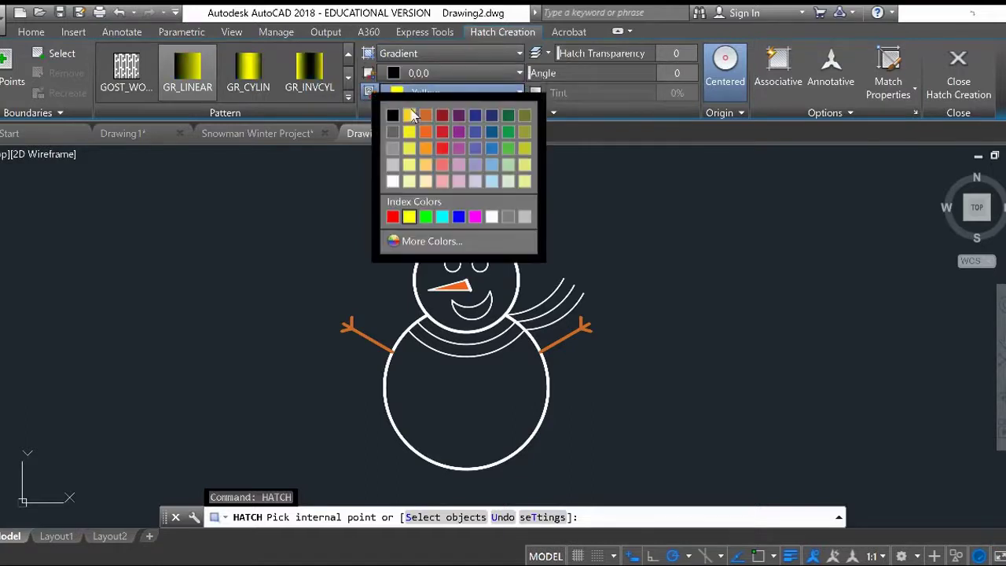
click(394, 149)
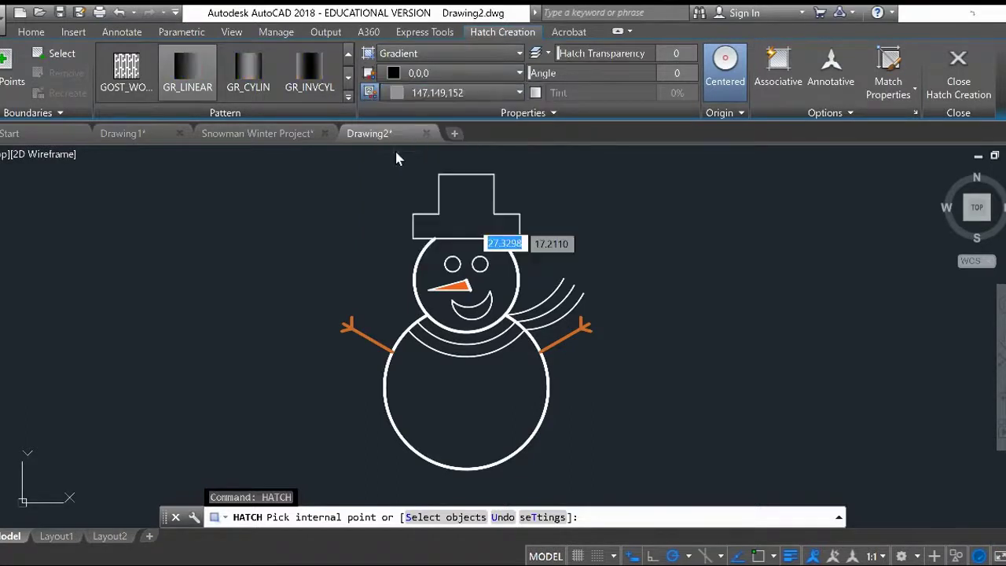
click(466, 214)
Try GR_INVCYL, GR_INVSPH and GR_HEMISP on the hat gradient, then settle on GR_INVCUR
click(315, 78)
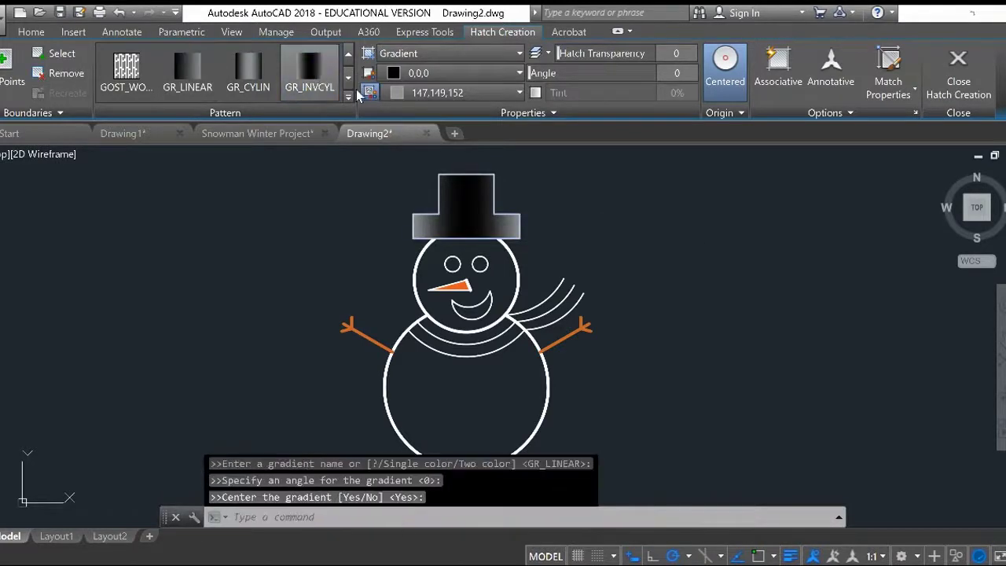
click(348, 96)
click(315, 75)
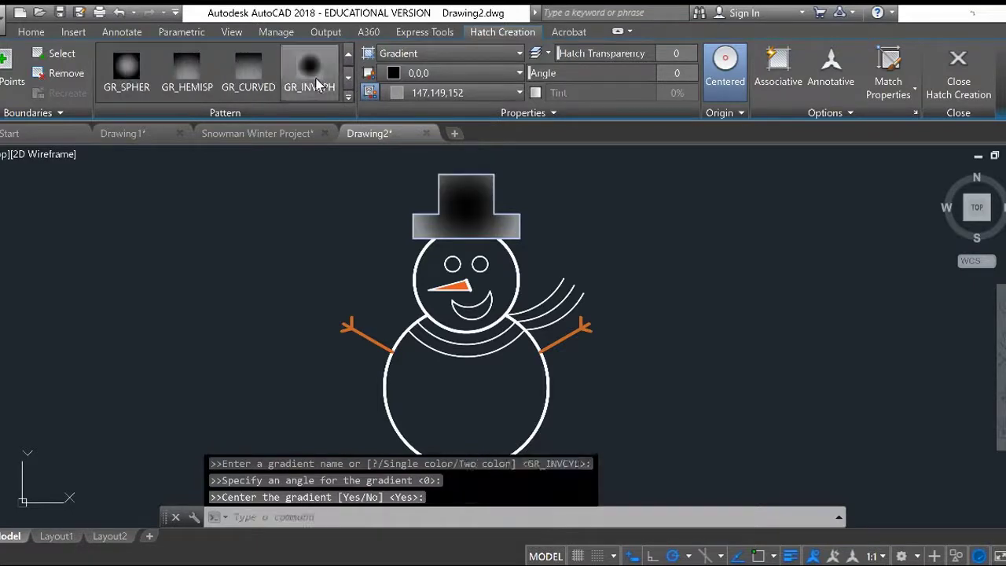
click(187, 69)
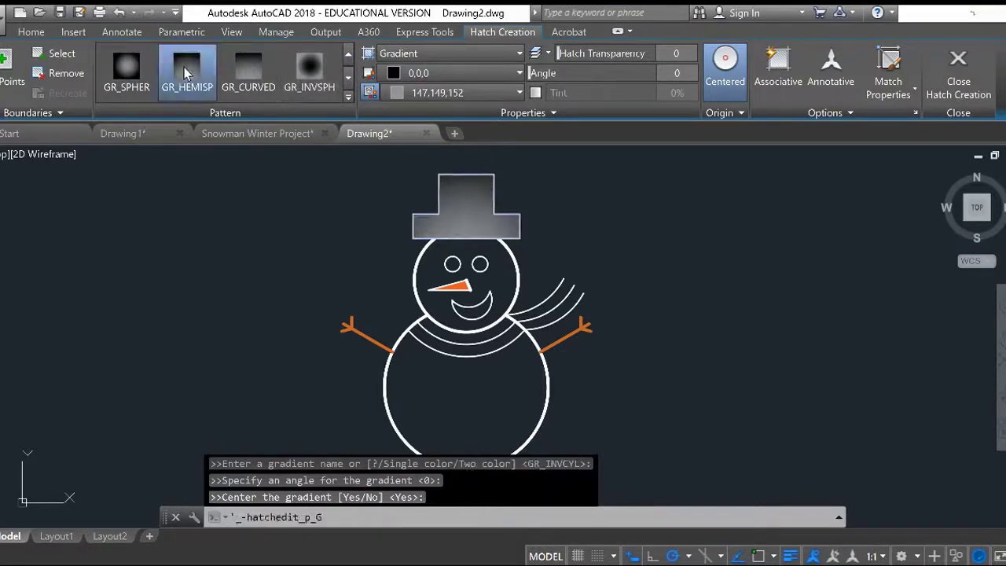
click(348, 95)
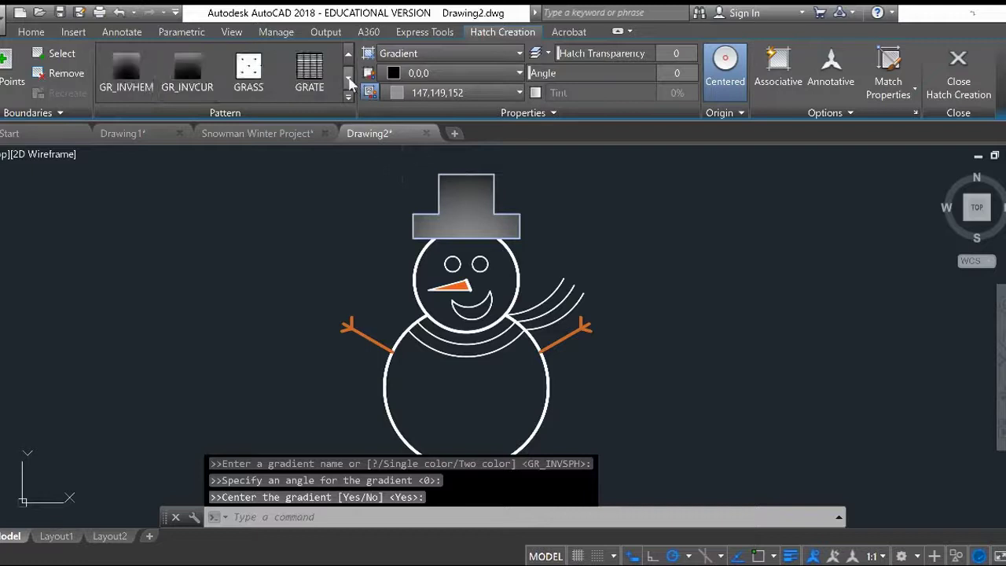
click(176, 79)
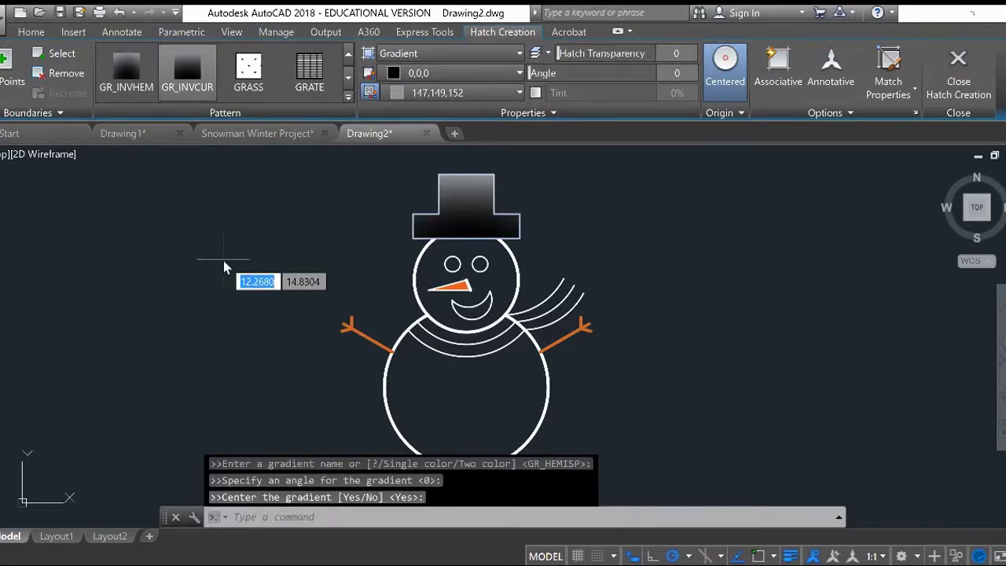
key(Escape)
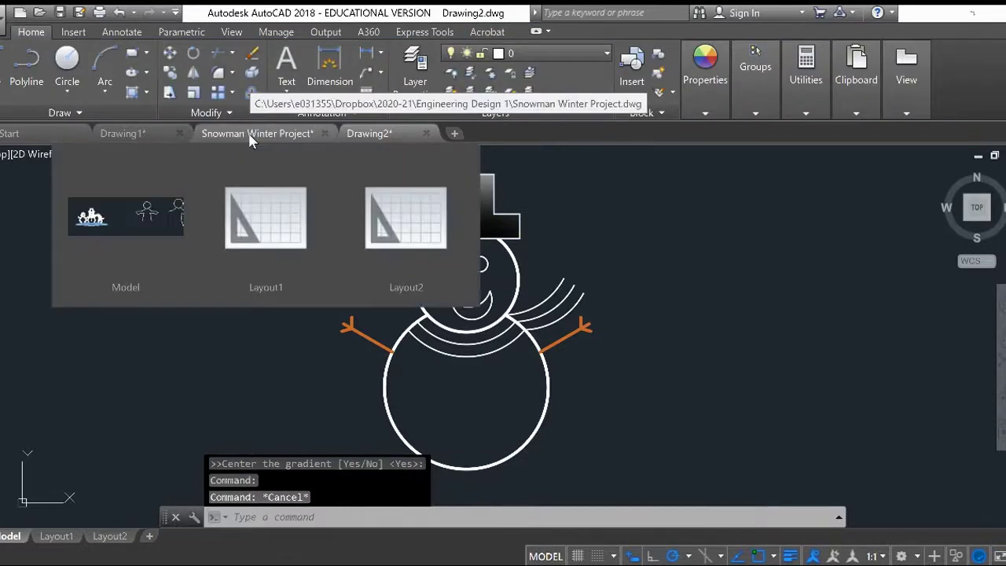
Switch to the Snowman Winter Project drawing with the three snowmen on the snowbank
click(250, 136)
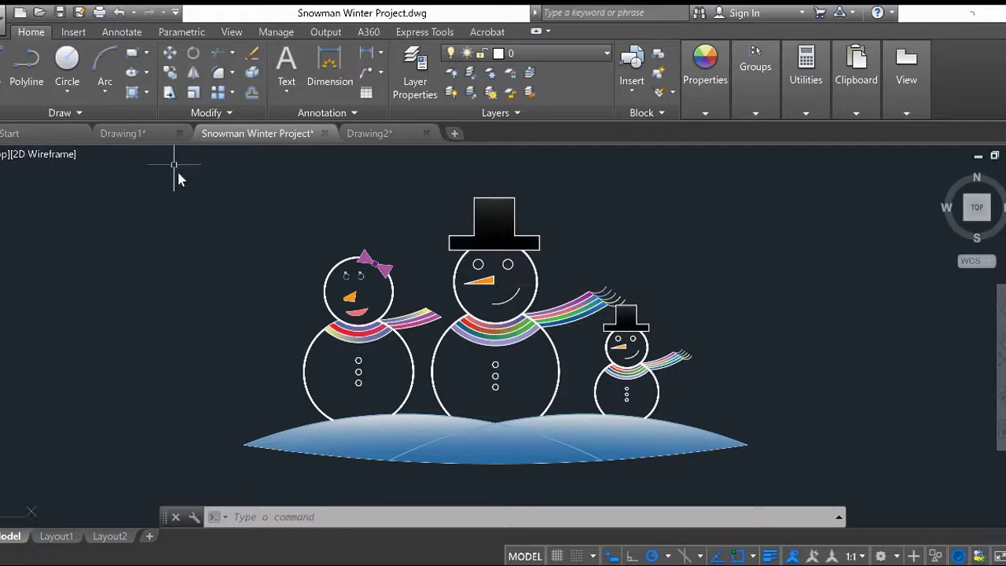
mouse_move(147, 135)
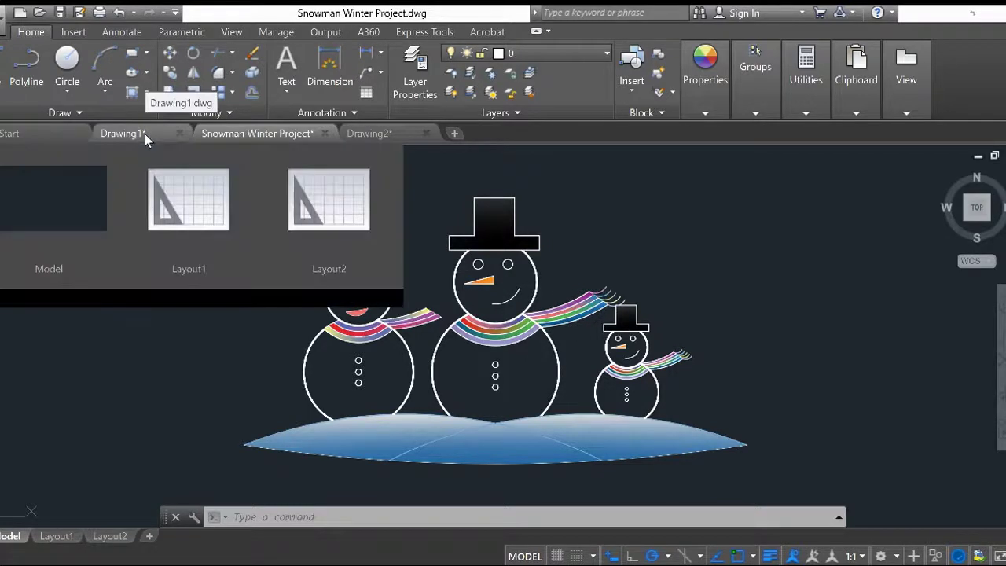